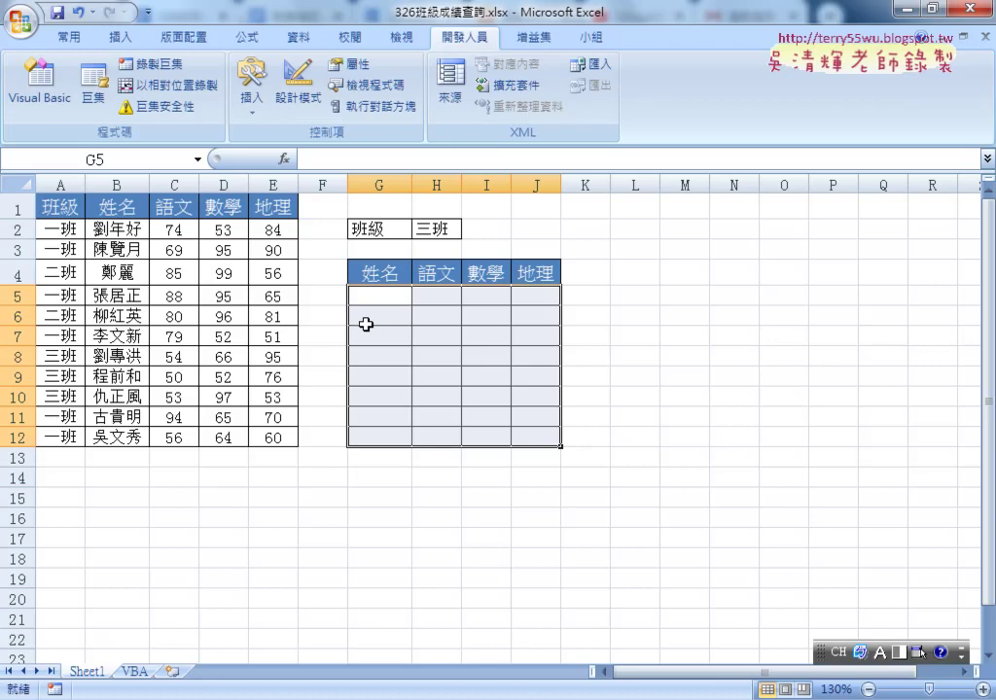
# Select the source grade data A1:E12 and the first result cell G5, then view the formula notes
pyautogui.click(380, 297)
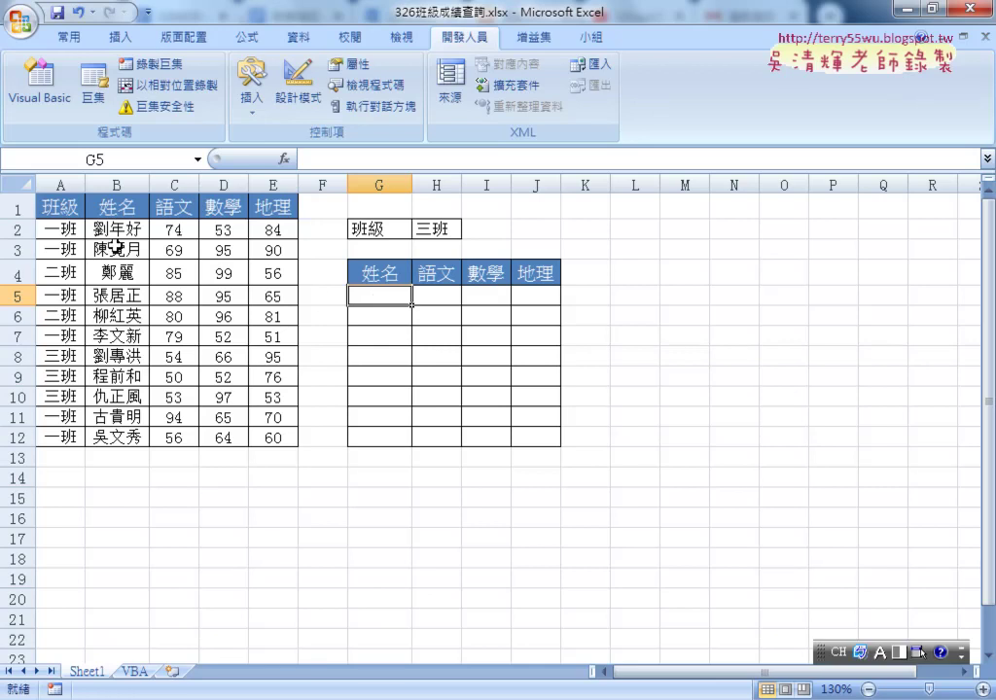
pyautogui.moveTo(60, 206)
pyautogui.mouseDown()
pyautogui.moveTo(226, 366)
pyautogui.moveTo(271, 439)
pyautogui.mouseUp()
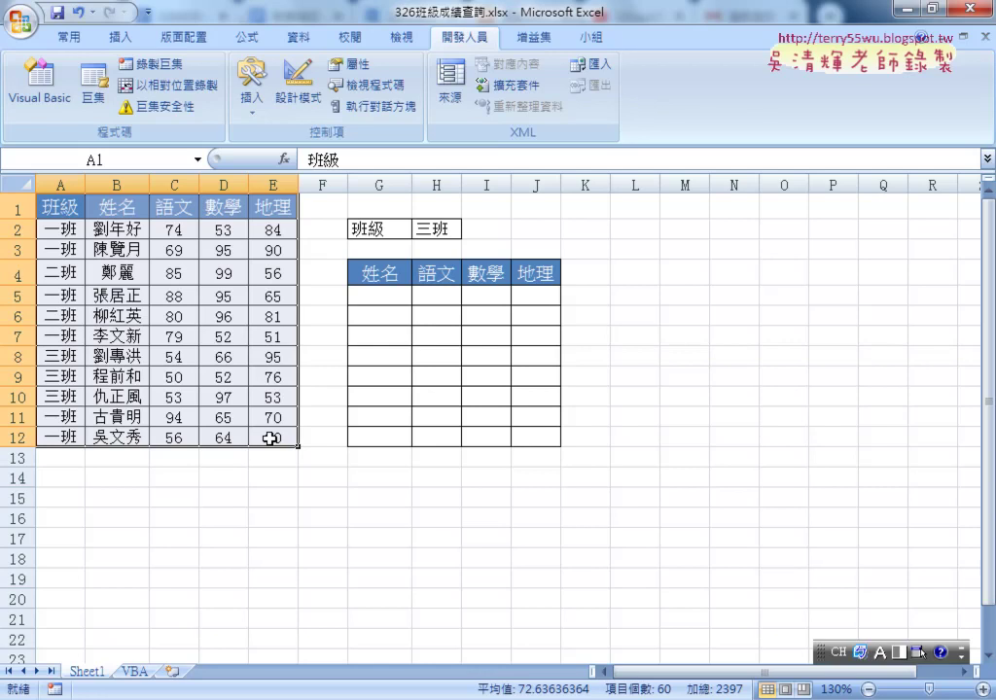
pyautogui.click(373, 299)
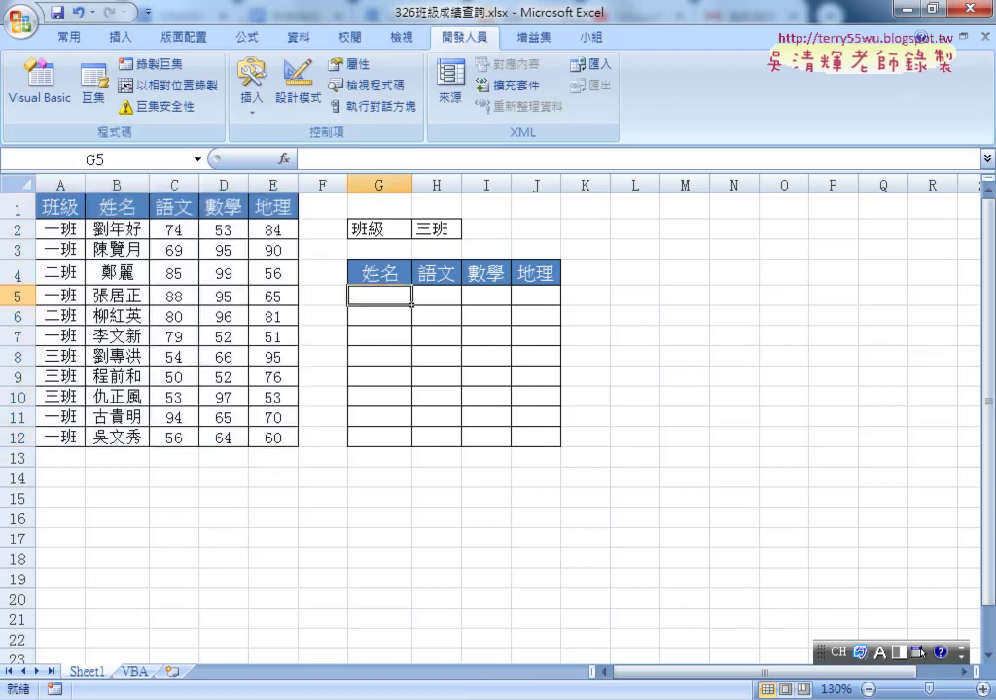
pyautogui.scroll(2, 296, 415)
# Scroll the Google Docs notes back to their heading and return to 326班級成績查詢.xlsx
pyautogui.scroll(5, 291, 407)
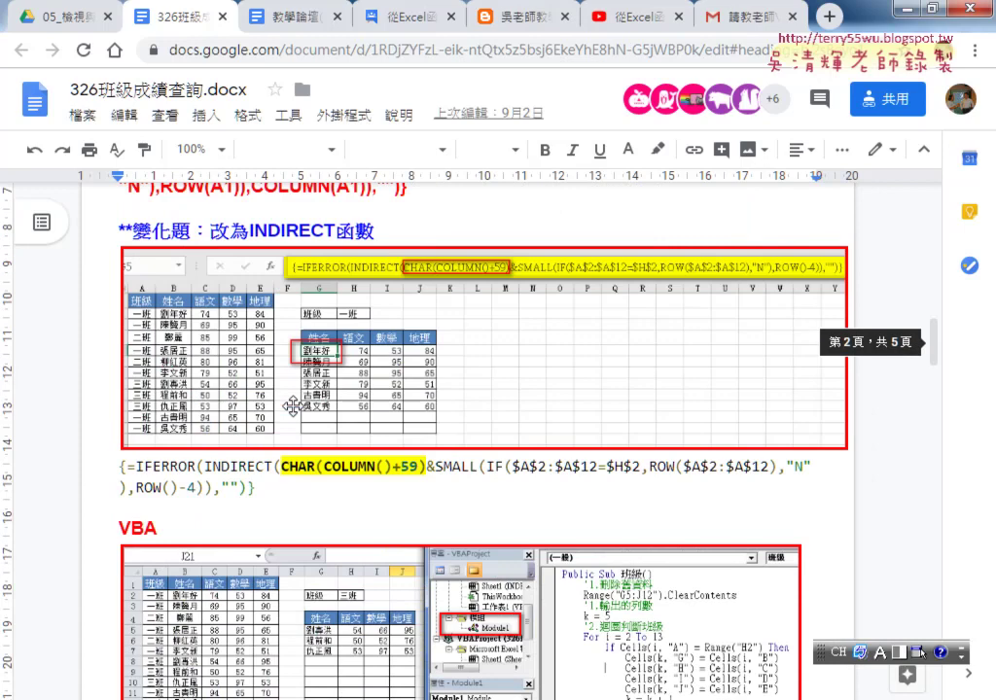
pyautogui.scroll(3, 292, 406)
pyautogui.scroll(3, 289, 402)
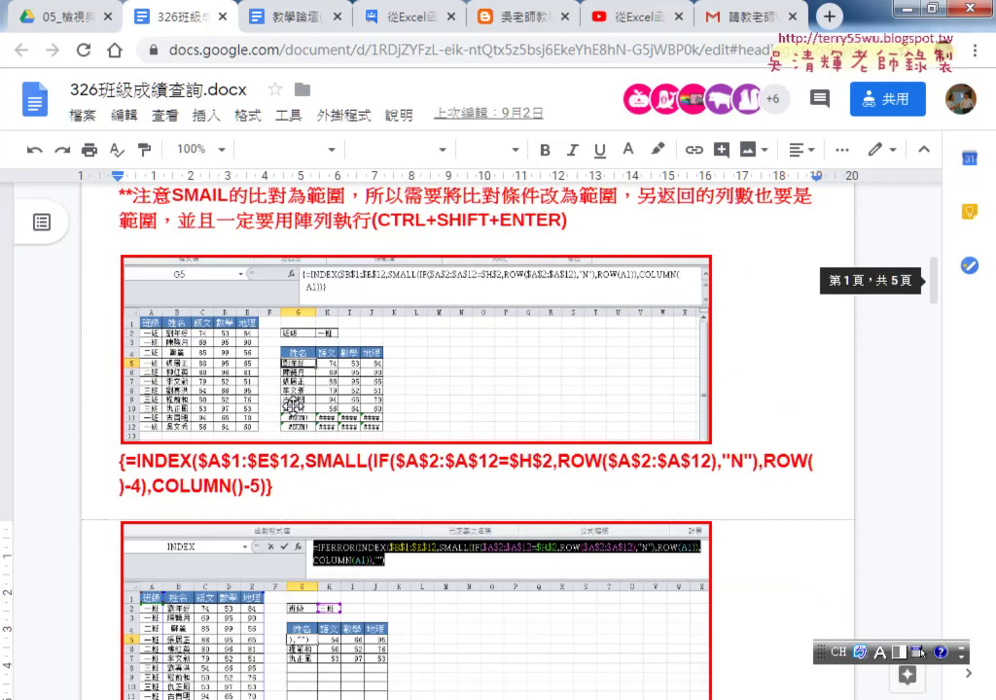
pyautogui.scroll(3, 289, 401)
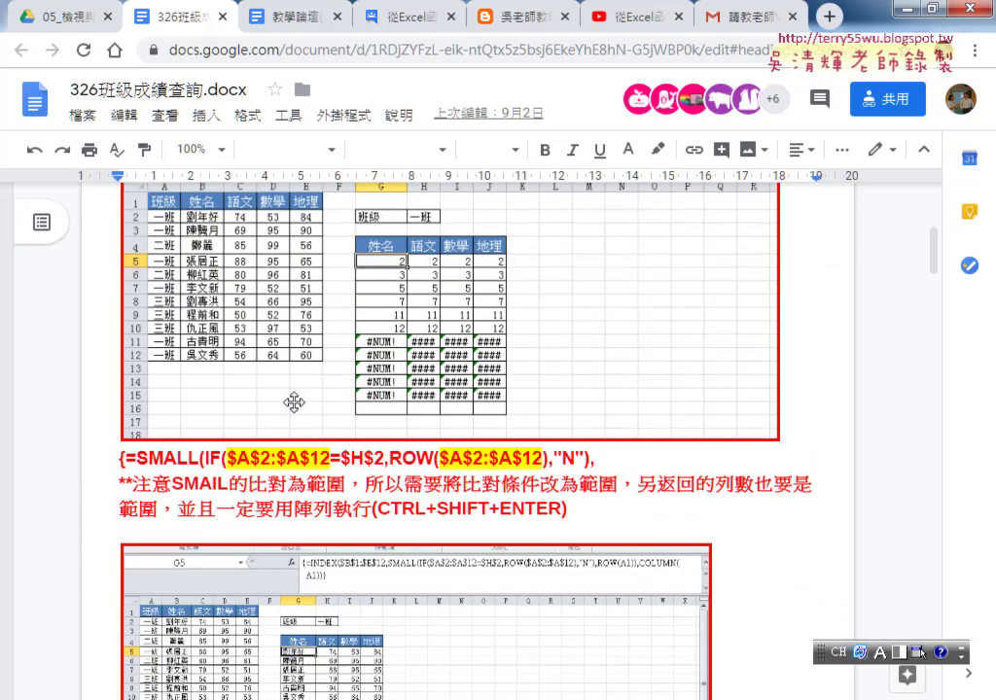
pyautogui.scroll(4, 586, 285)
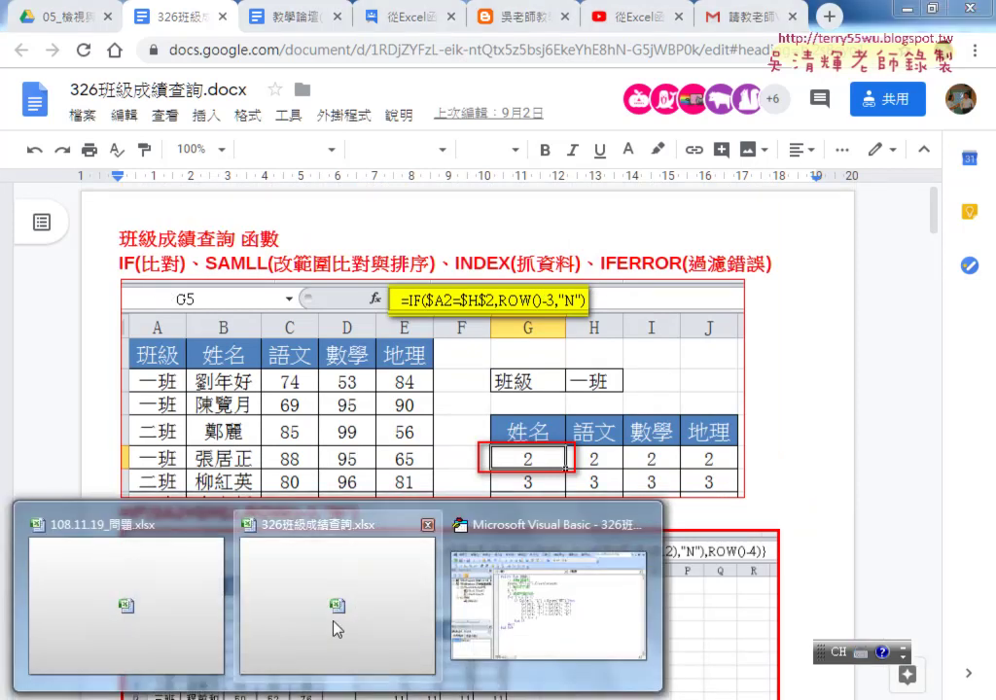
pyautogui.click(338, 627)
pyautogui.click(439, 229)
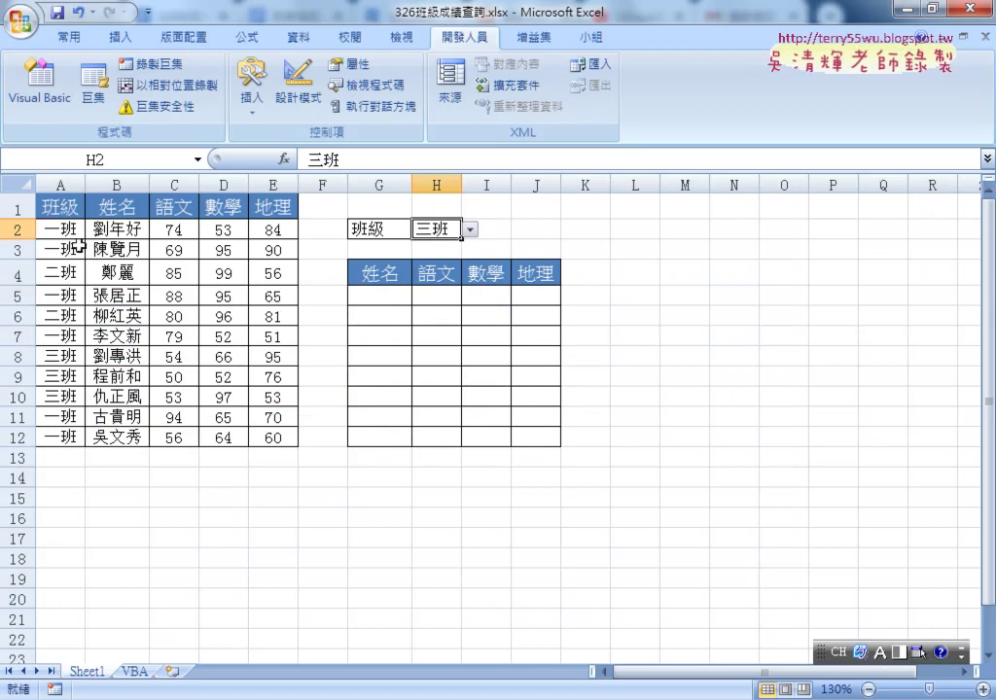
# Select the class names A2:A12, the first student's row B2:E2, then result cell G5
pyautogui.moveTo(49, 227); pyautogui.dragTo(73, 443)
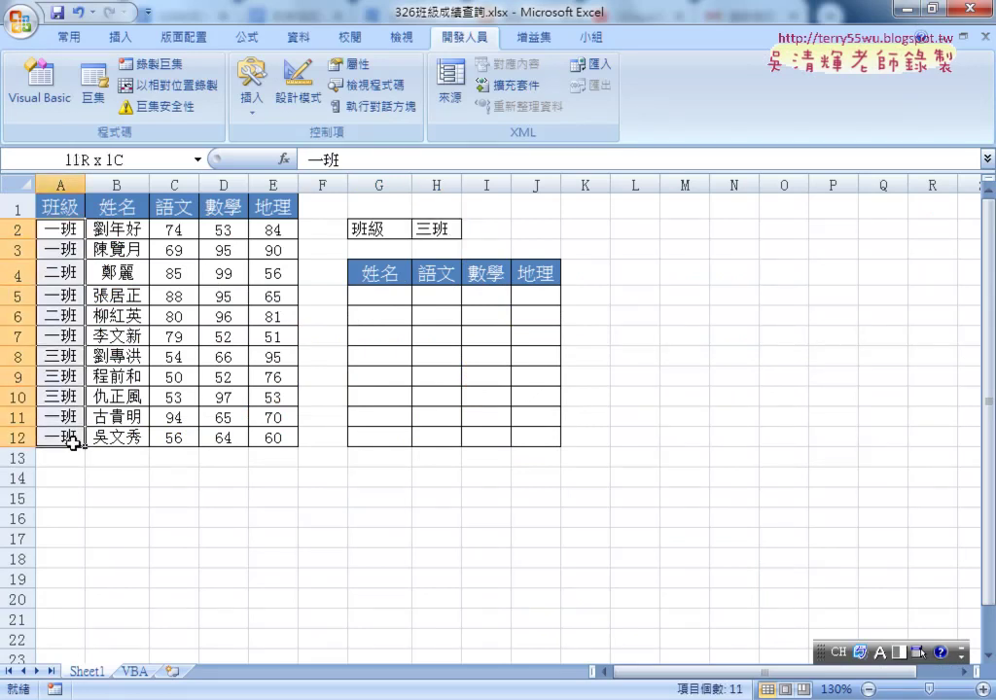
pyautogui.moveTo(114, 229); pyautogui.dragTo(272, 230)
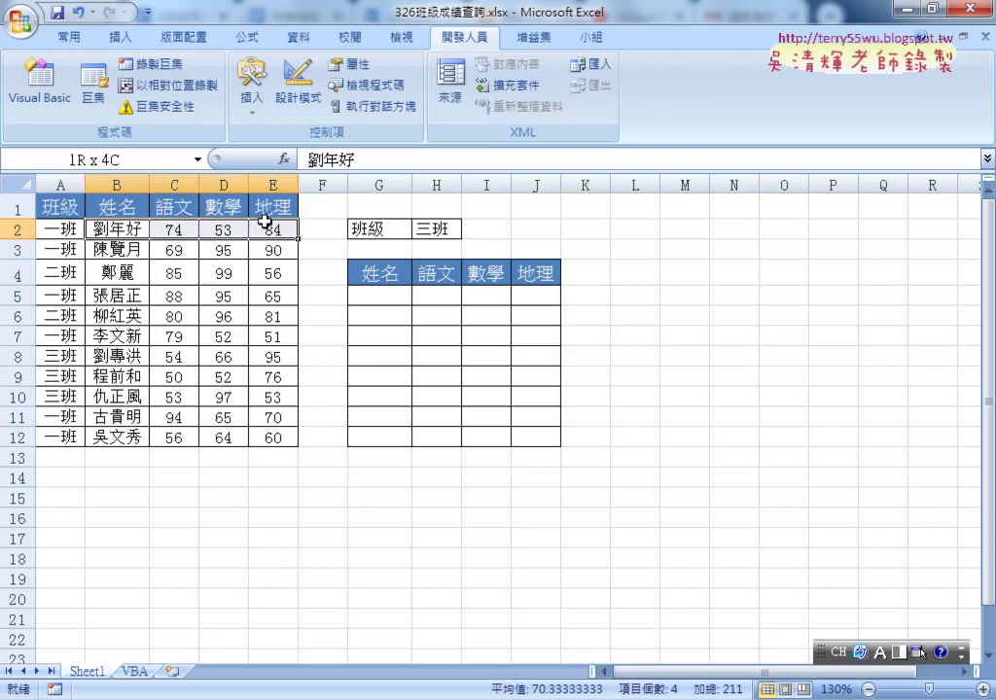
pyautogui.click(377, 302)
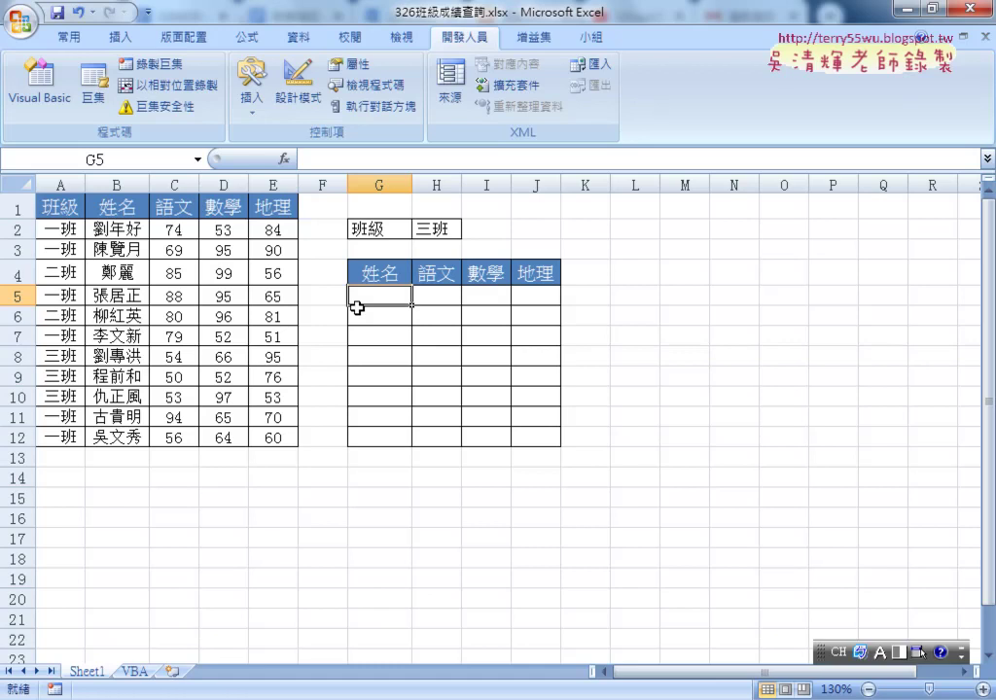
# In the Google Docs notes, highlight the SAMLL and IFERROR words and scroll down to the formula
pyautogui.hotkey('alt', 'Tab')
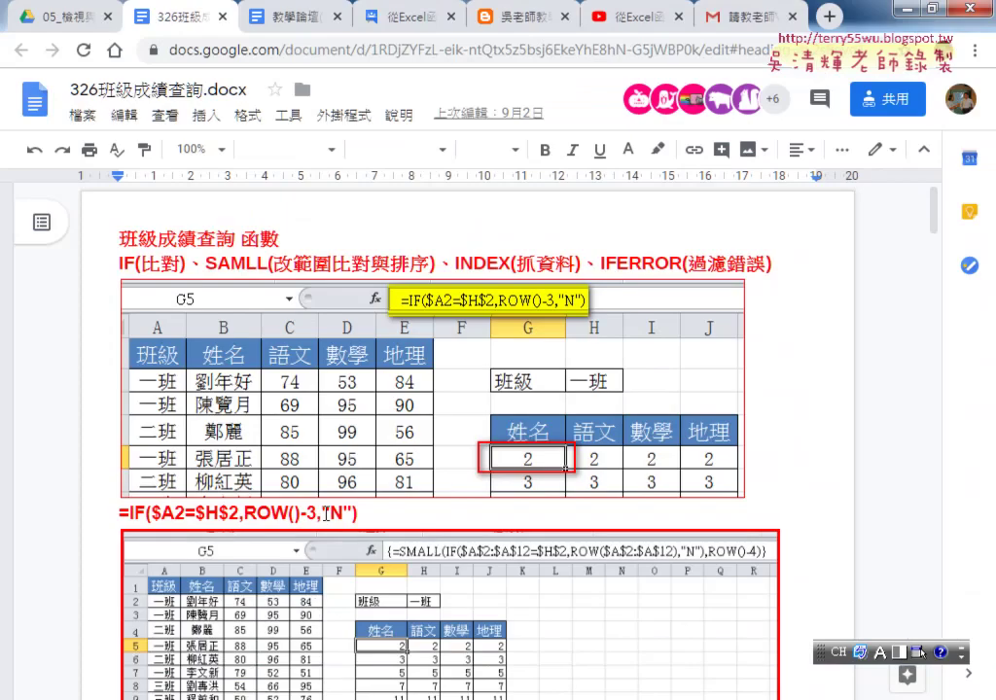
pyautogui.moveTo(205, 264); pyautogui.dragTo(269, 264)
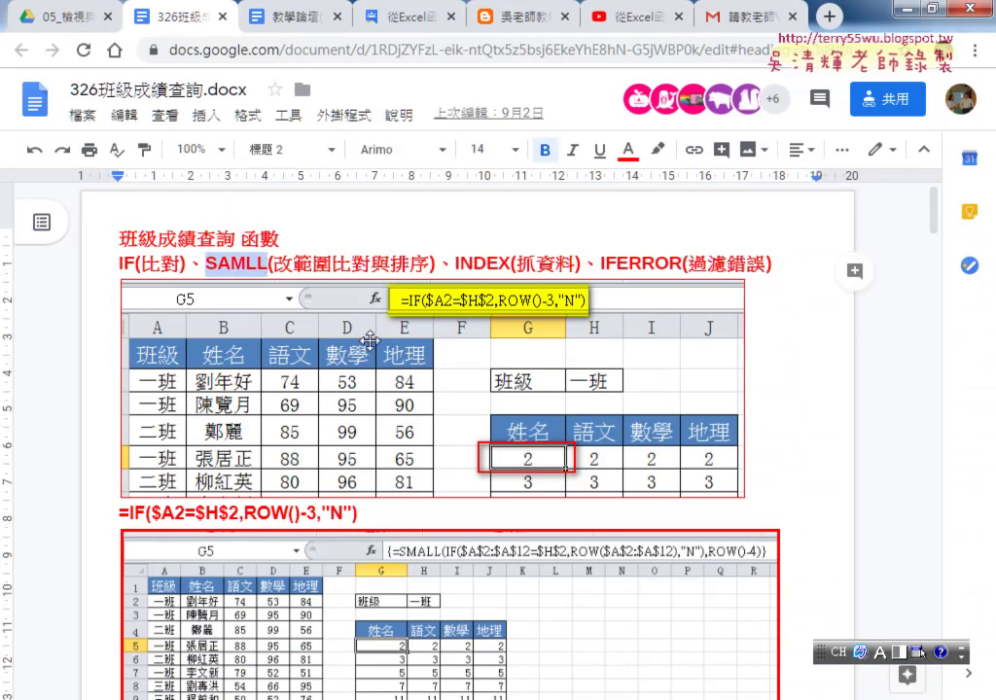
pyautogui.moveTo(598, 265); pyautogui.dragTo(681, 264)
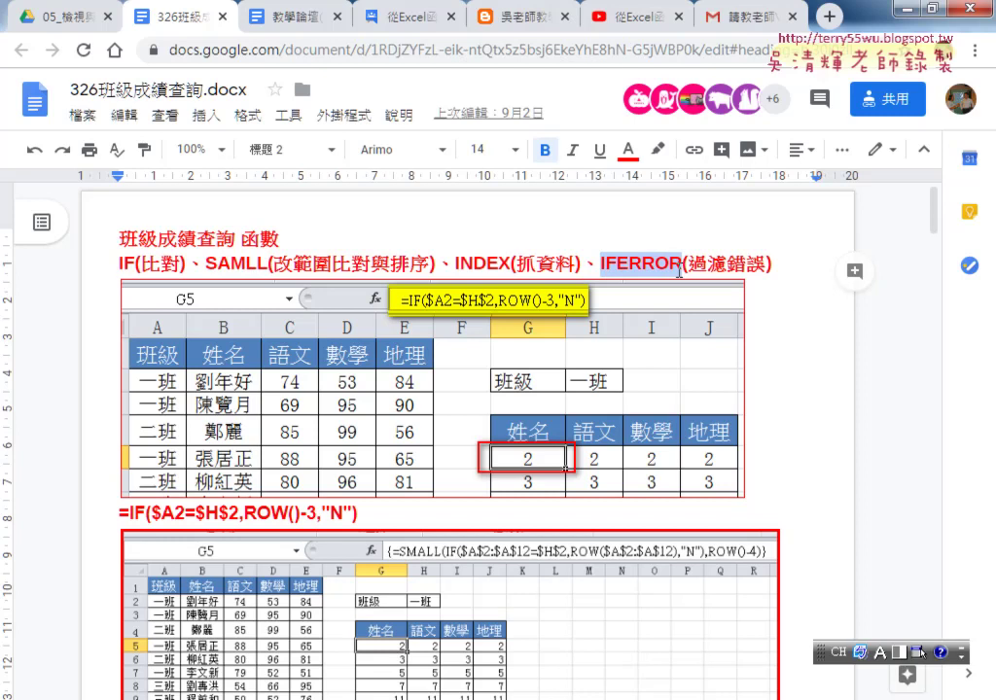
pyautogui.scroll(-2, 496, 385)
pyautogui.scroll(-3, 496, 385)
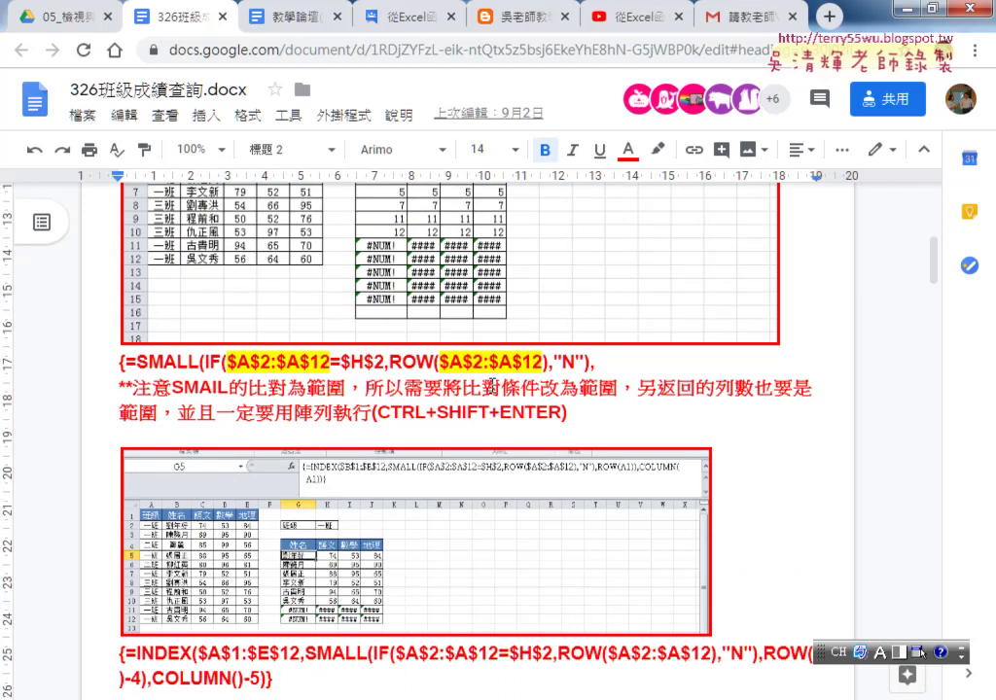
pyautogui.scroll(-2, 493, 385)
pyautogui.scroll(-1, 493, 385)
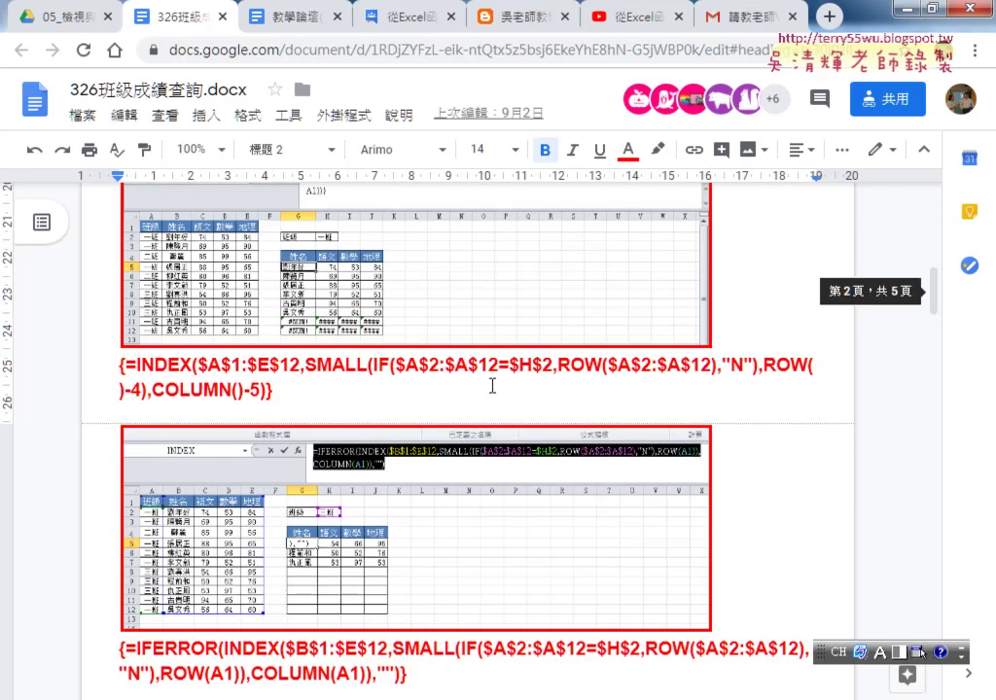
pyautogui.scroll(-1, 493, 385)
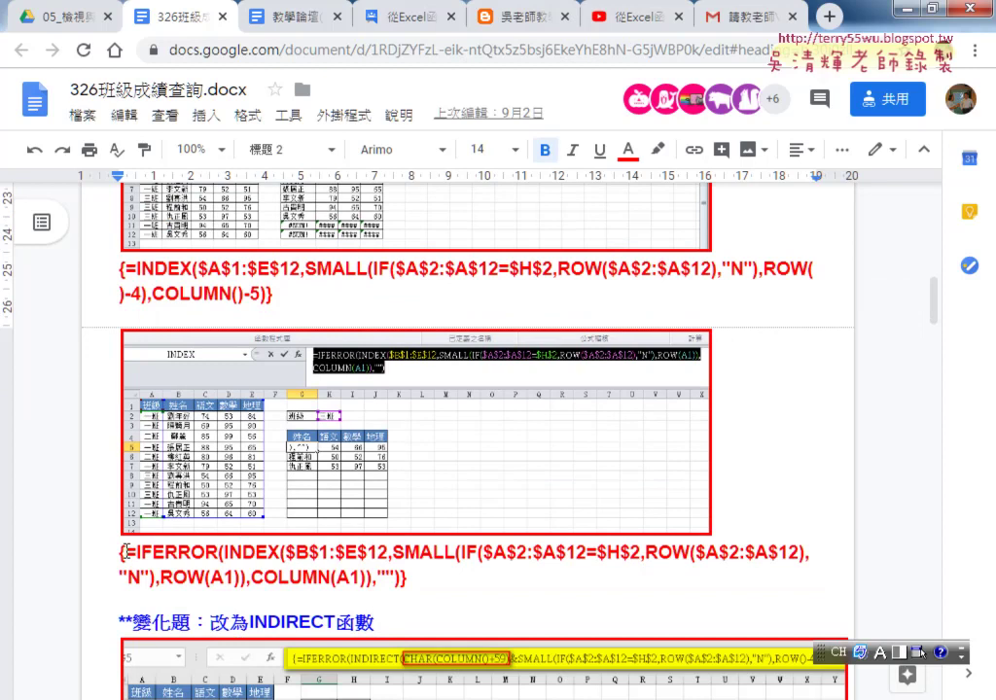
# Copy the red IFERROR/INDEX/SMALL formula and bring the Excel grade workbook back
pyautogui.moveTo(124, 552); pyautogui.dragTo(402, 577)
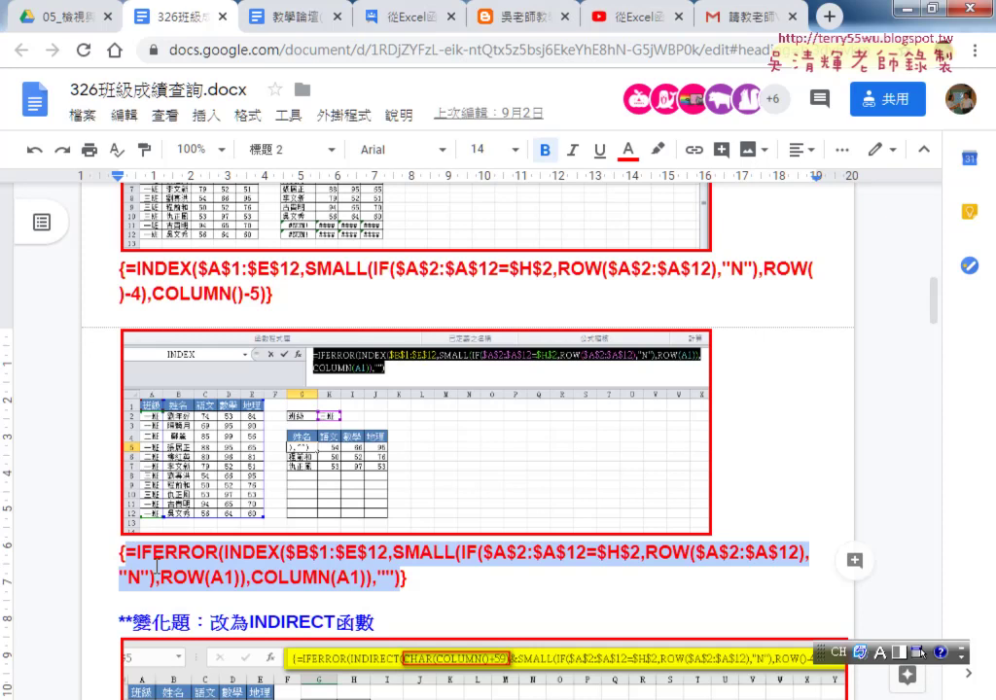
pyautogui.moveTo(120, 552); pyautogui.dragTo(407, 582)
pyautogui.click(338, 696)
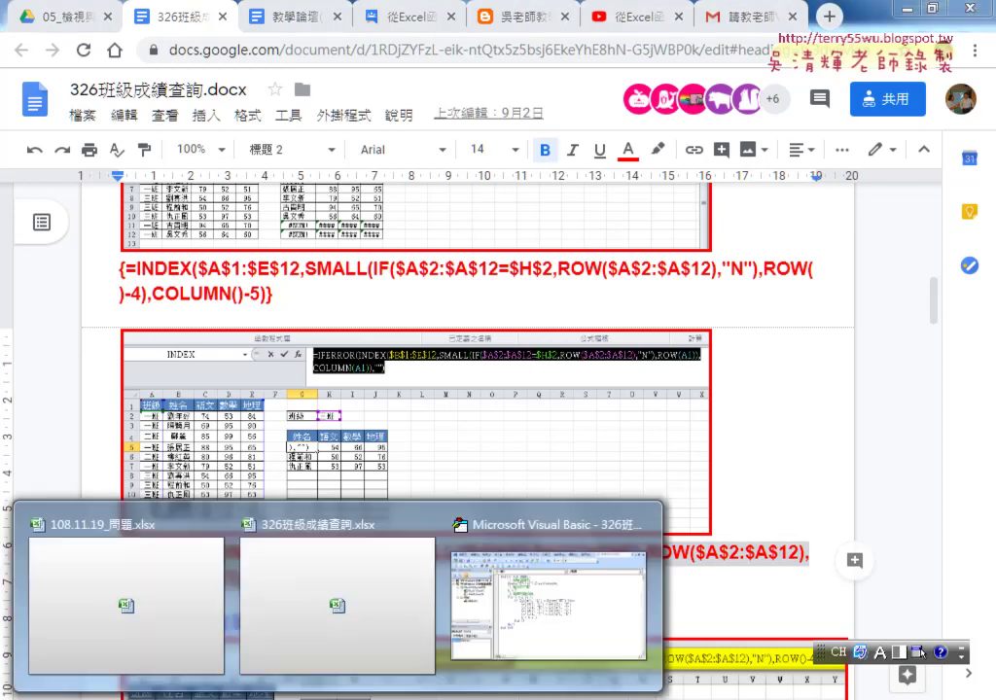
pyautogui.click(353, 618)
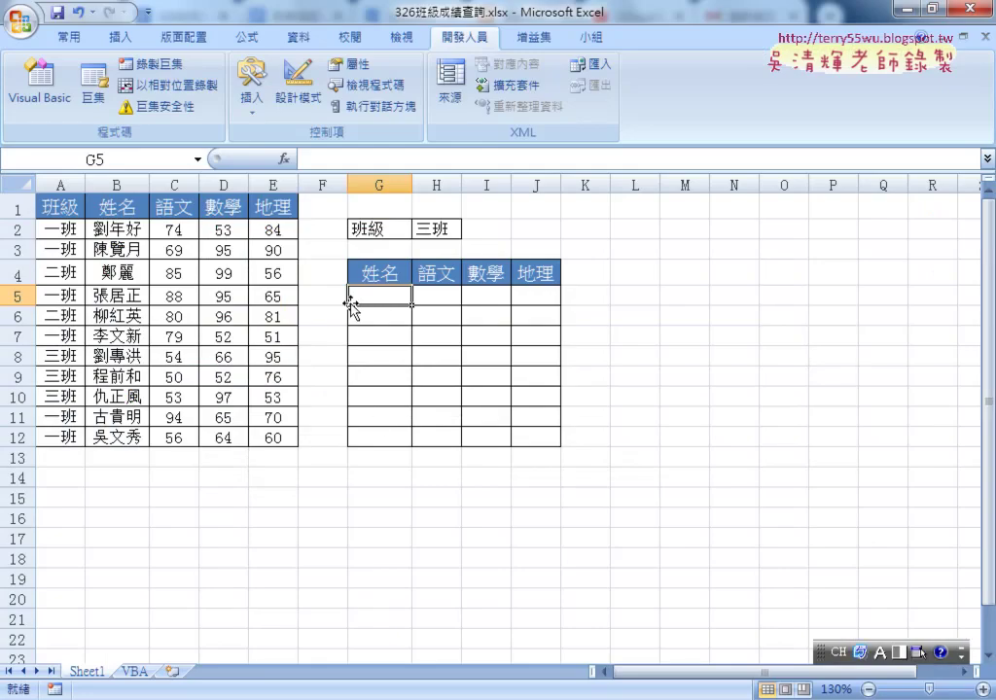
# Paste the copied IFERROR(INDEX…SMALL…) formula into G5 and recheck it, which still shows blank
pyautogui.click(315, 156)
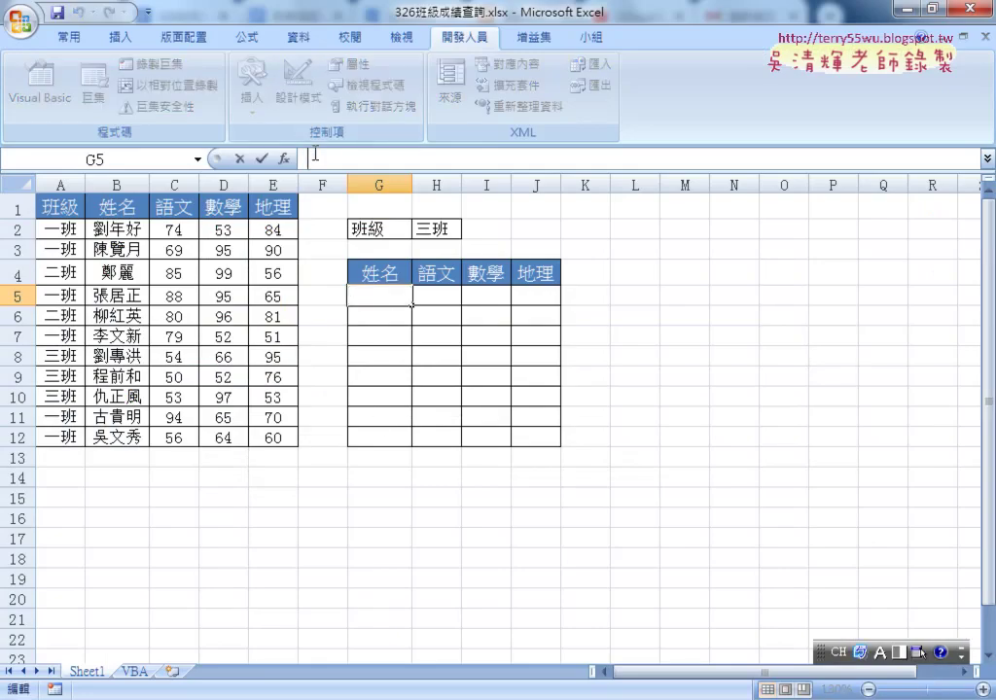
pyautogui.hotkey('ctrl', 'v')
pyautogui.press('Return')
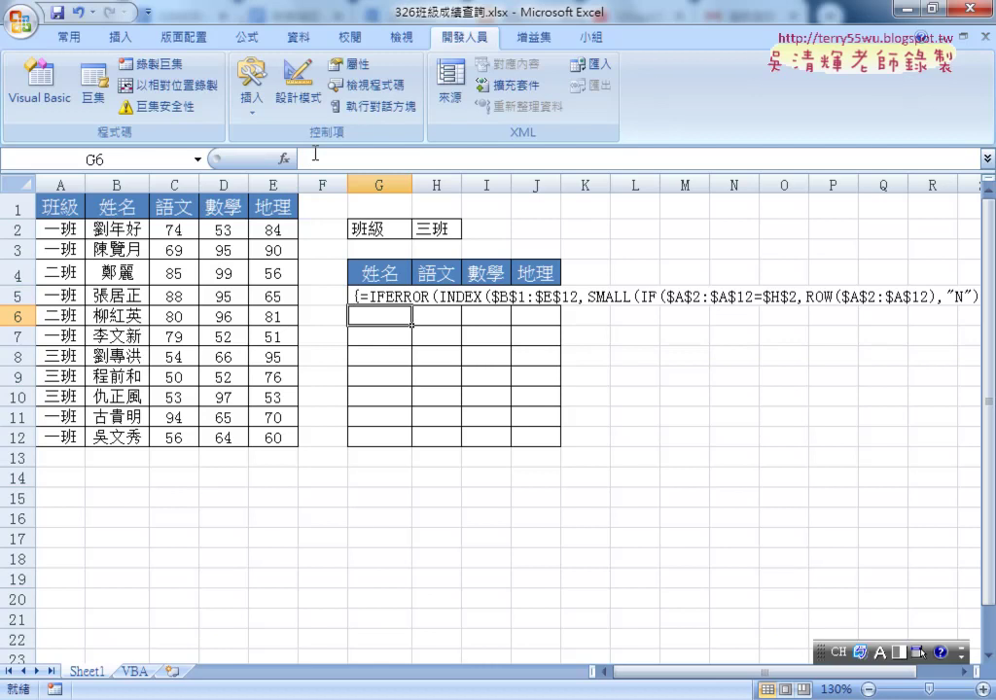
pyautogui.click(400, 355)
pyautogui.click(388, 302)
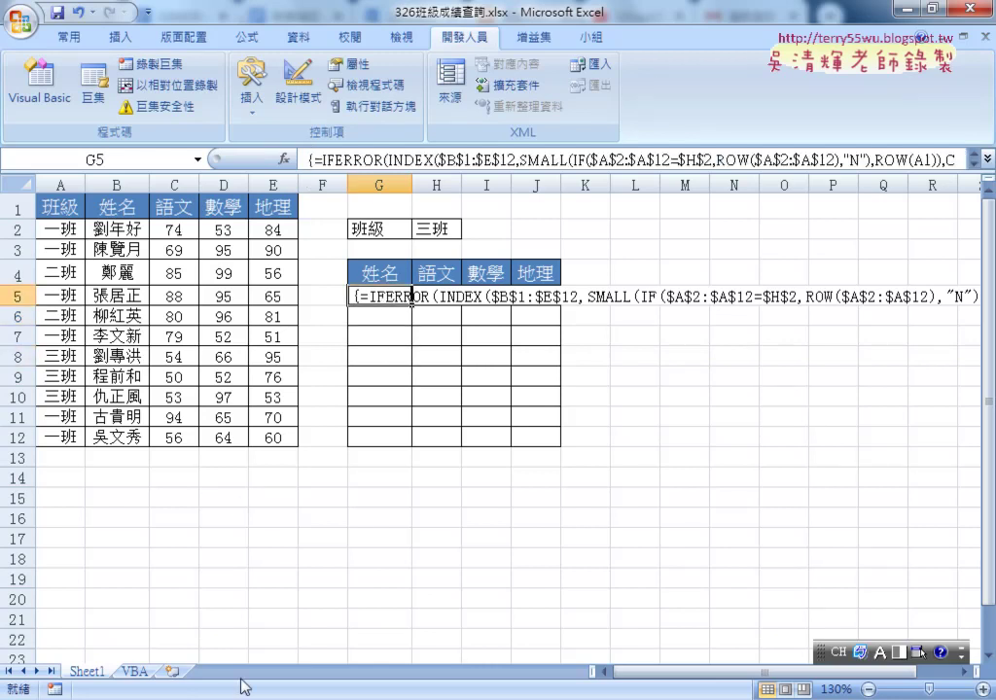
pyautogui.hotkey('alt', 'Tab')
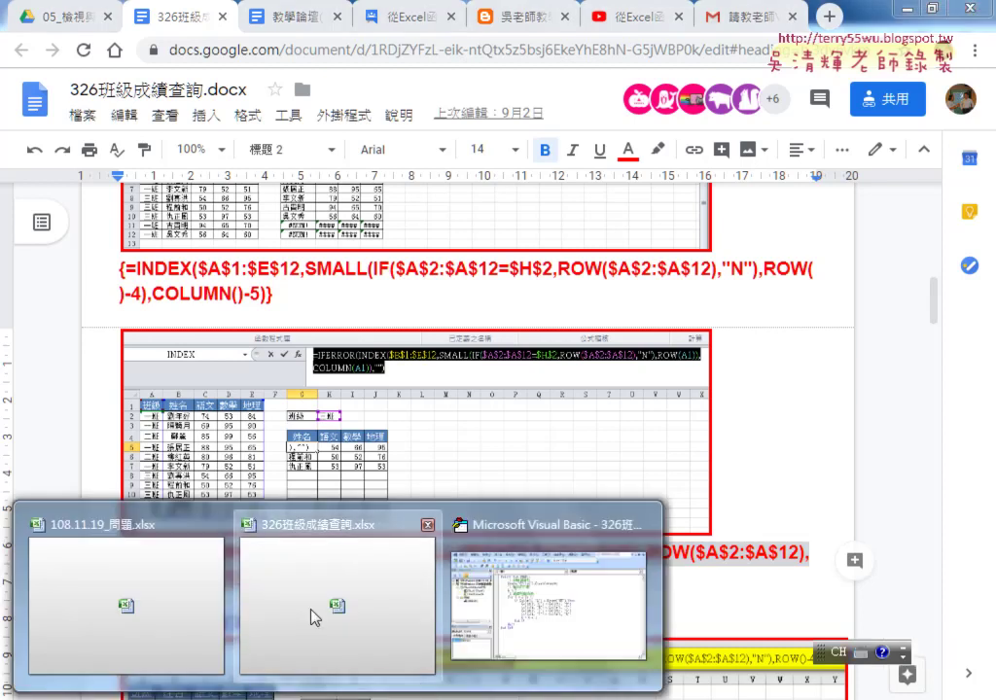
pyautogui.click(312, 616)
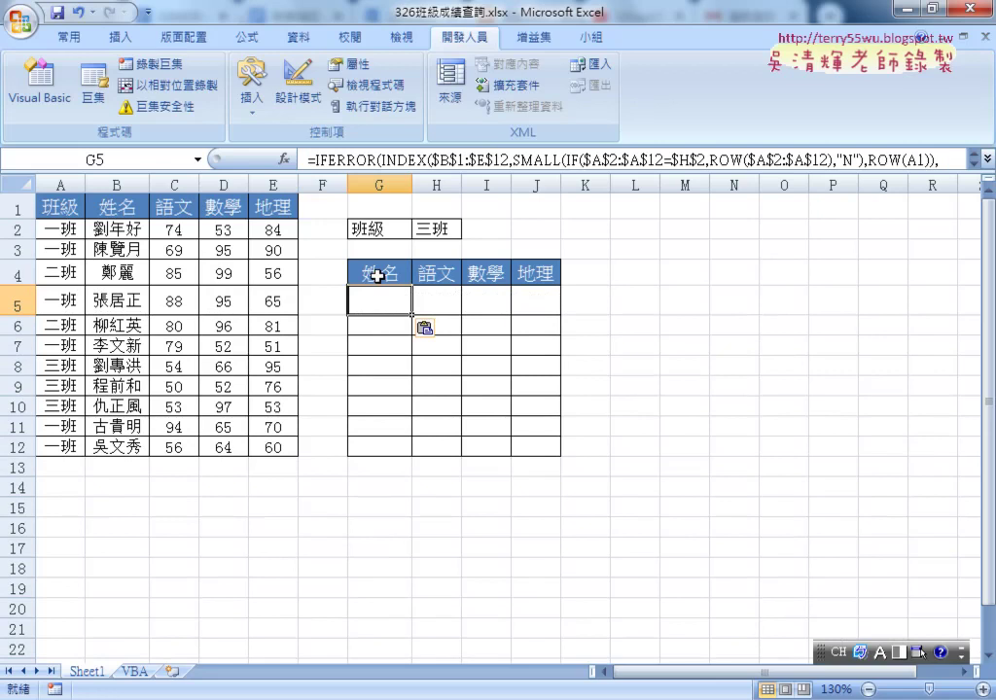
pyautogui.click(357, 159)
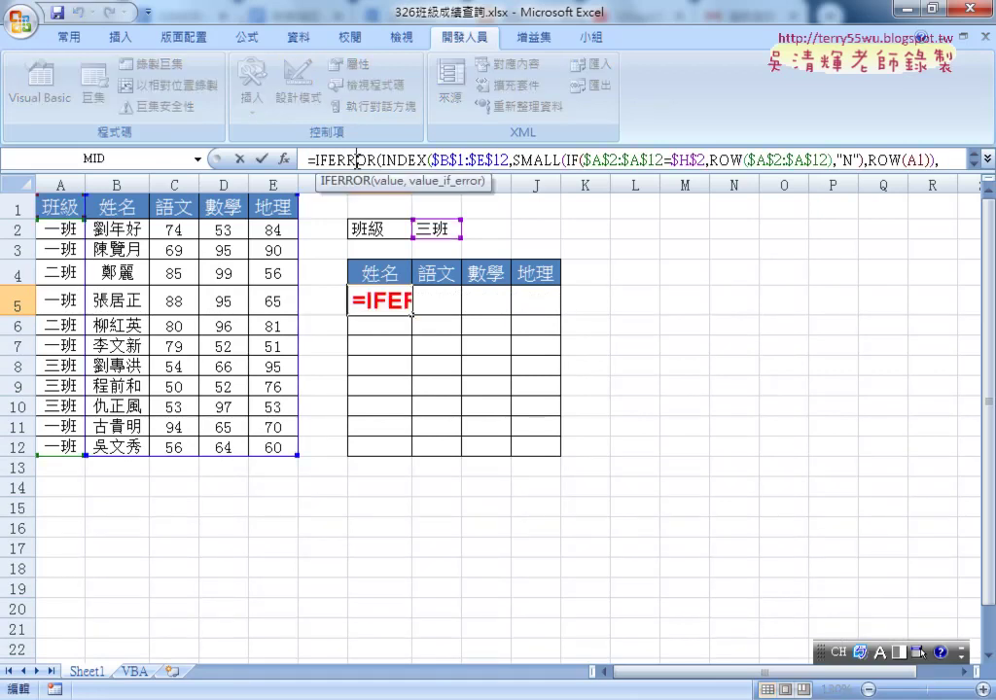
pyautogui.click(238, 158)
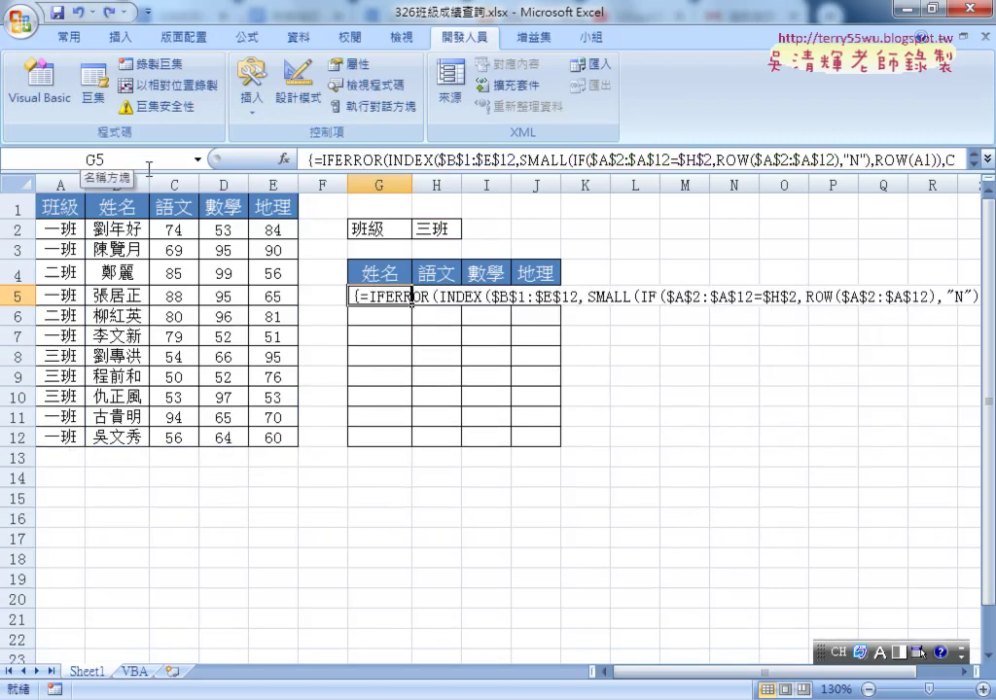
pyautogui.press('Escape')
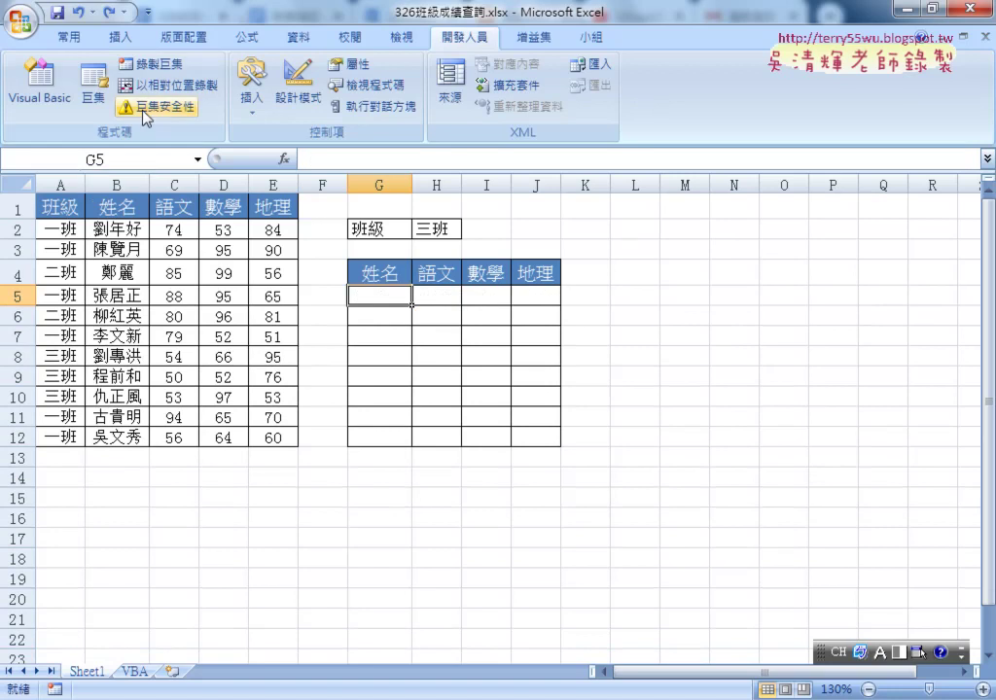
pyautogui.click(315, 160)
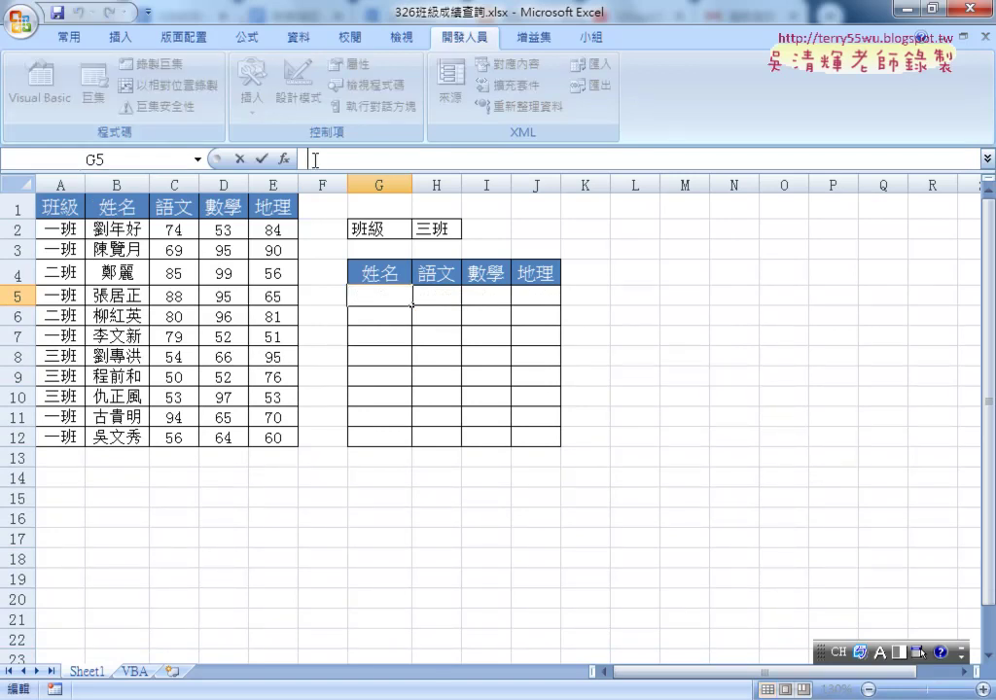
pyautogui.hotkey('ctrl', 'v')
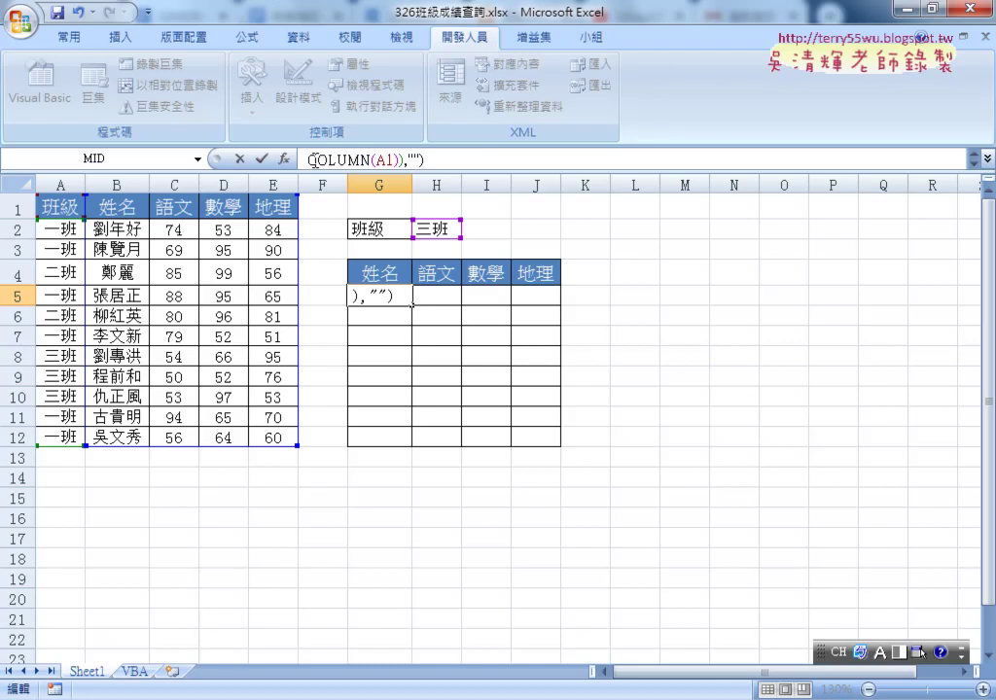
pyautogui.moveTo(928, 170); pyautogui.dragTo(928, 231)
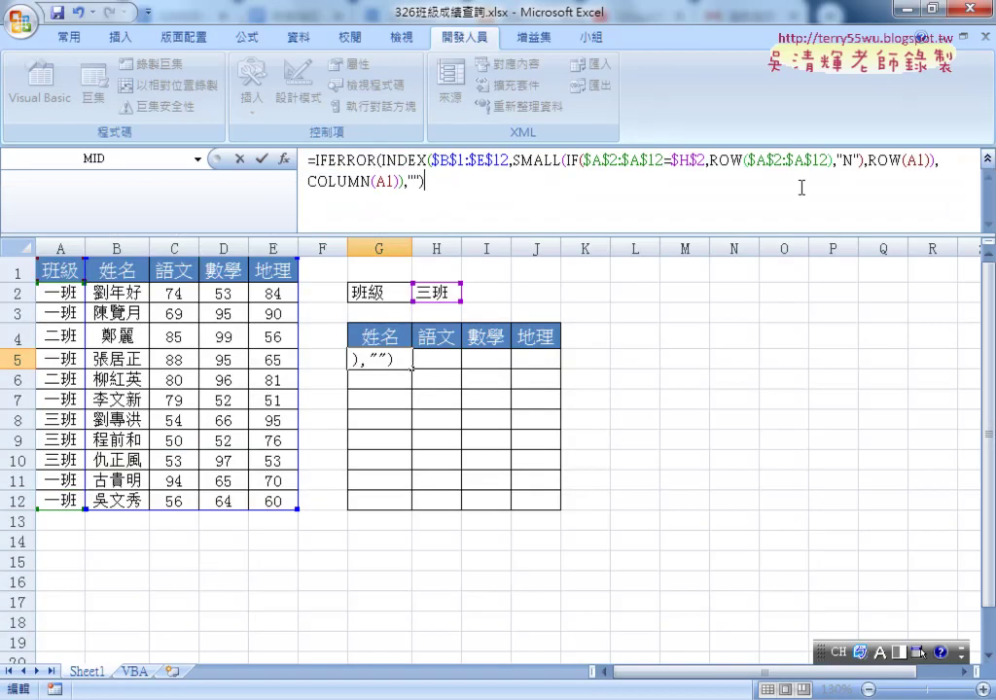
pyautogui.click(457, 161)
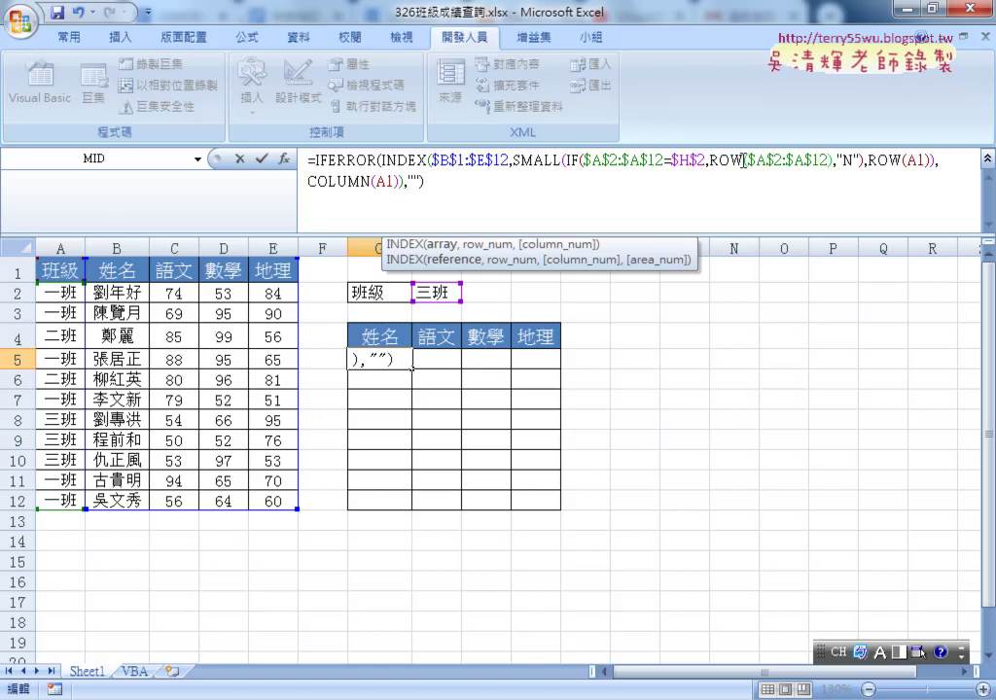
pyautogui.moveTo(709, 161); pyautogui.dragTo(831, 168)
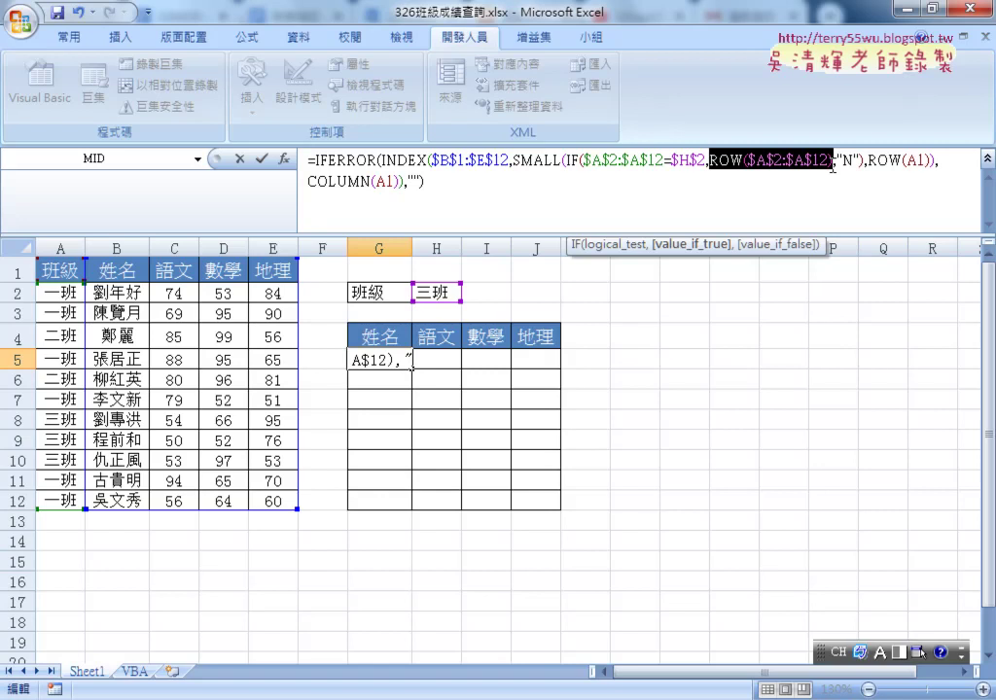
pyautogui.hotkey('ctrl', 'shift', 'Return')
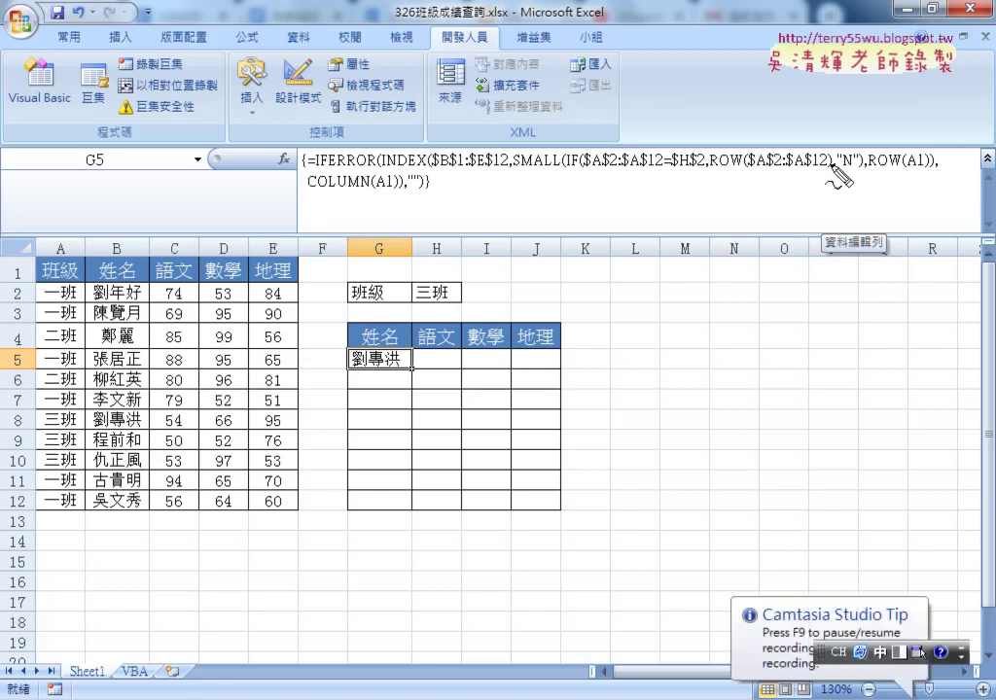
pyautogui.moveTo(305, 142); pyautogui.dragTo(300, 144)
pyautogui.moveTo(424, 184); pyautogui.dragTo(434, 194)
pyautogui.moveTo(233, 235); pyautogui.dragTo(321, 180)
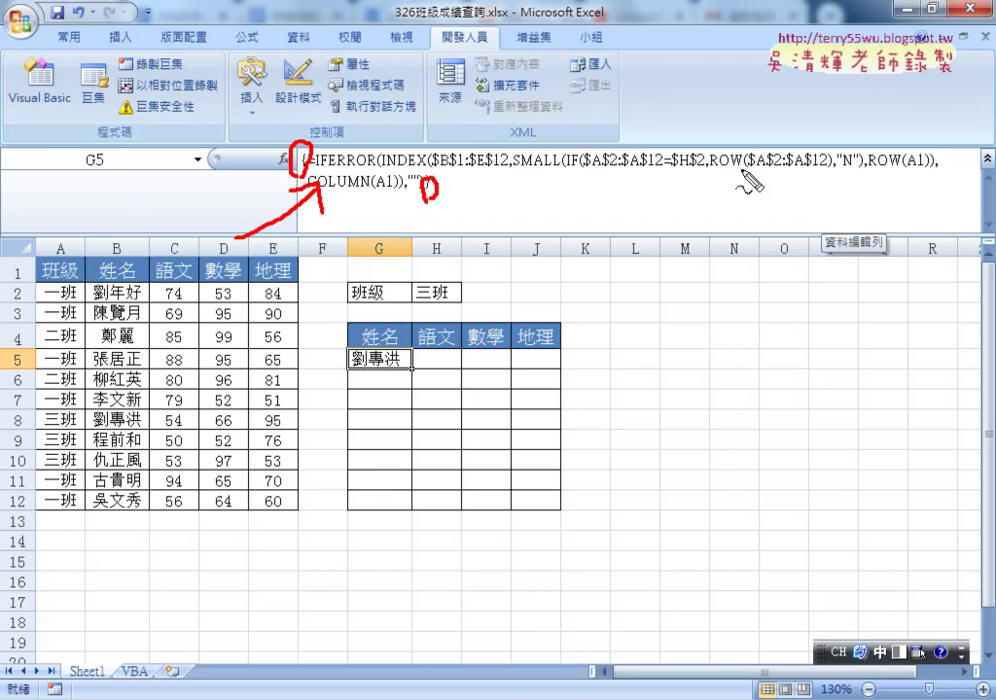
pyautogui.moveTo(757, 172); pyautogui.dragTo(825, 175)
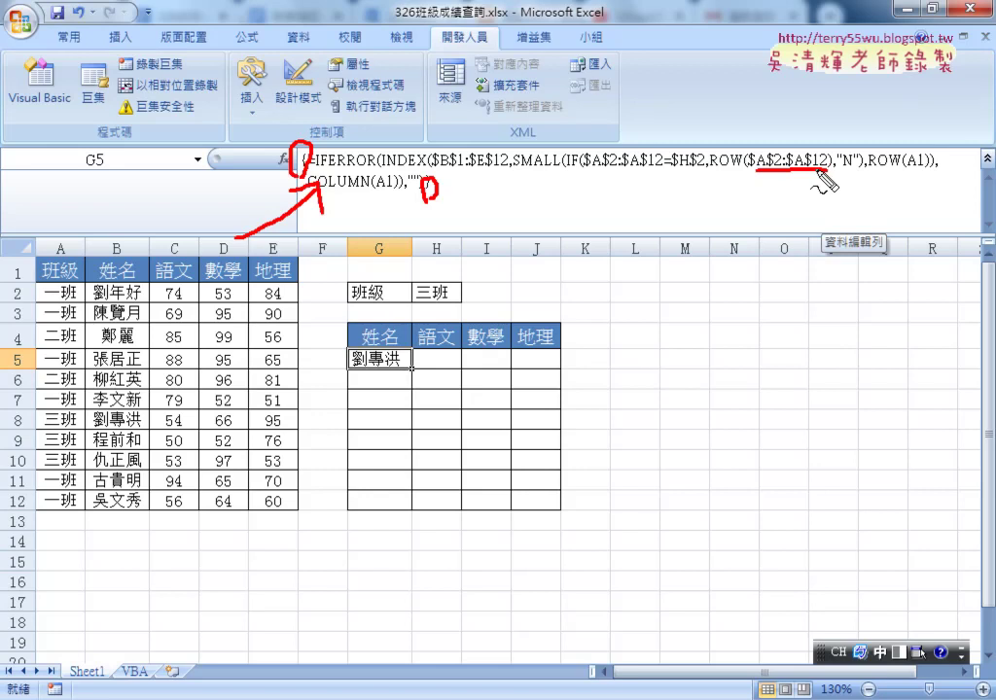
pyautogui.press('Escape')
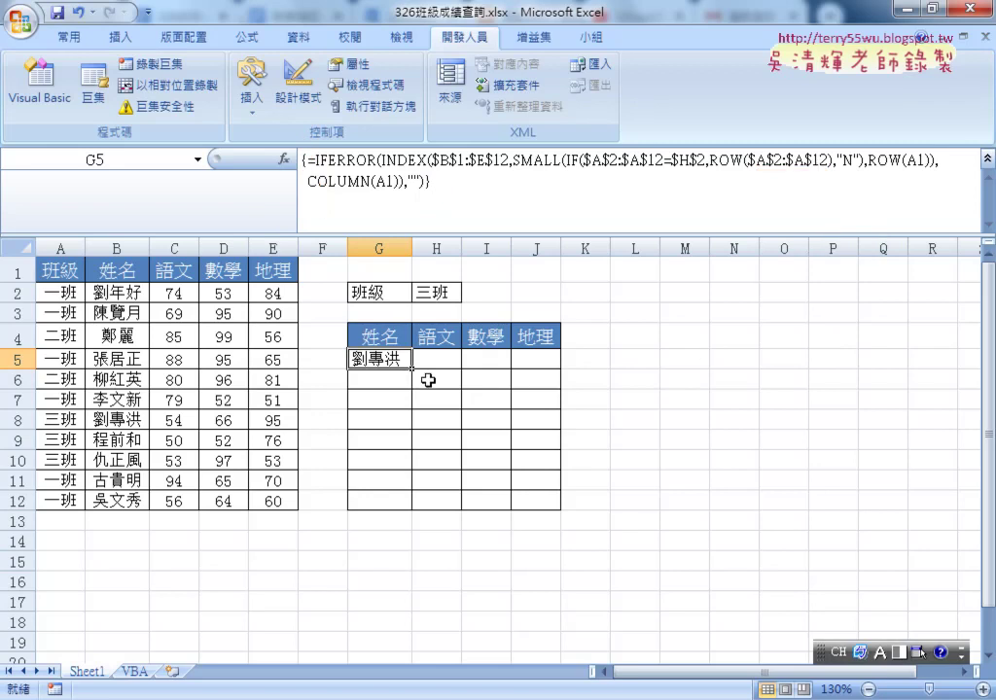
# Fill G5's formula across to J and down to row 12, then test 一班, 二班 and 三班 in H2
pyautogui.moveTo(412, 368)
pyautogui.mouseDown()
pyautogui.moveTo(545, 365)
pyautogui.moveTo(561, 481)
pyautogui.mouseUp()
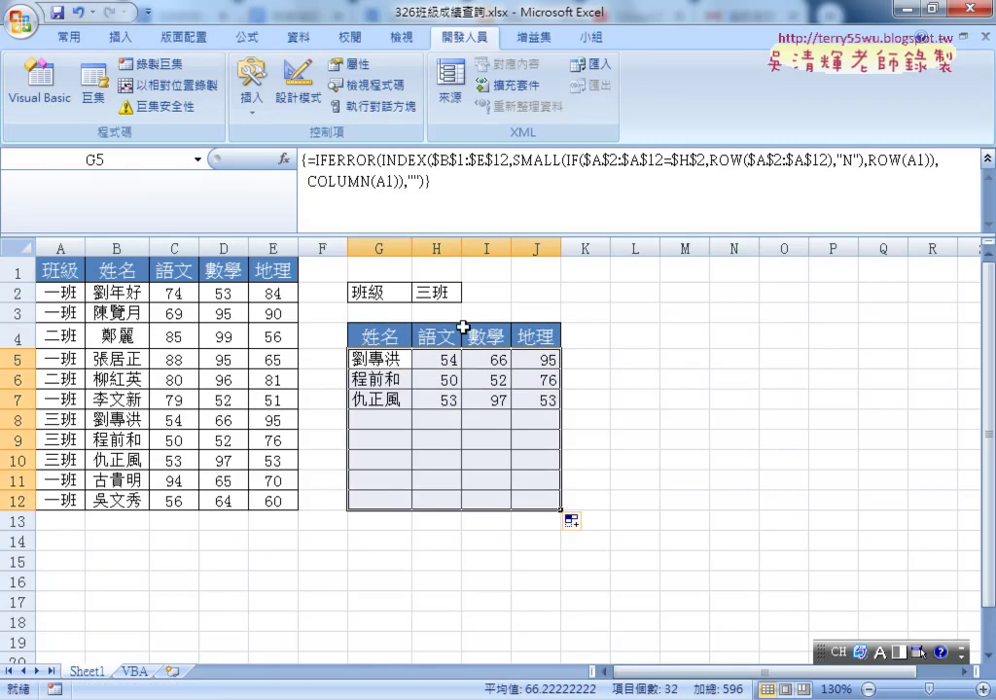
pyautogui.click(442, 291)
pyautogui.click(469, 292)
pyautogui.click(457, 311)
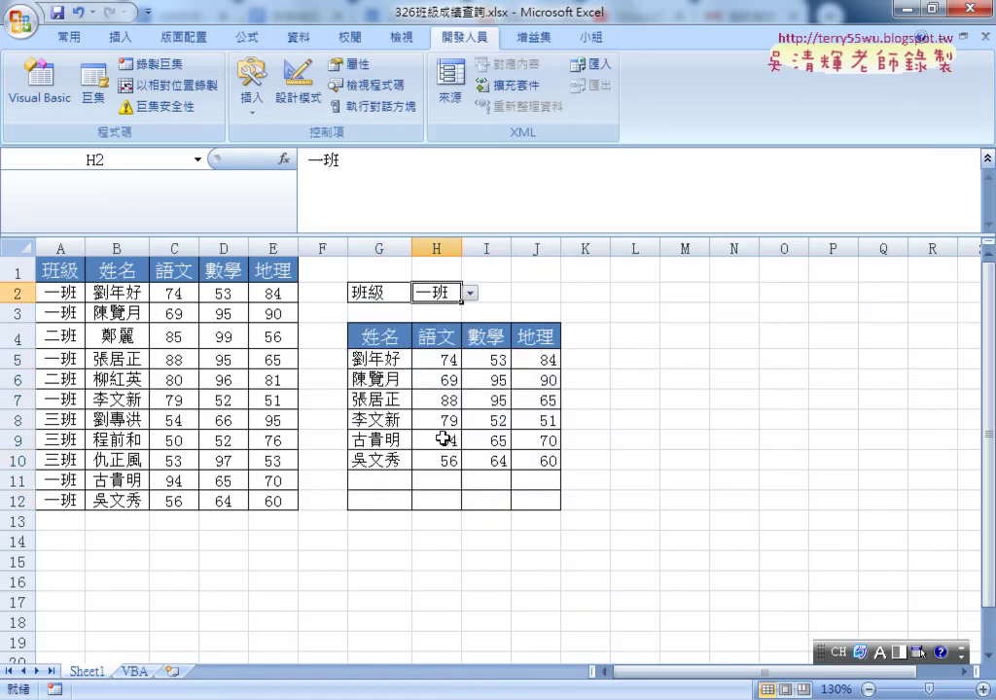
pyautogui.click(469, 293)
pyautogui.click(449, 328)
pyautogui.click(469, 293)
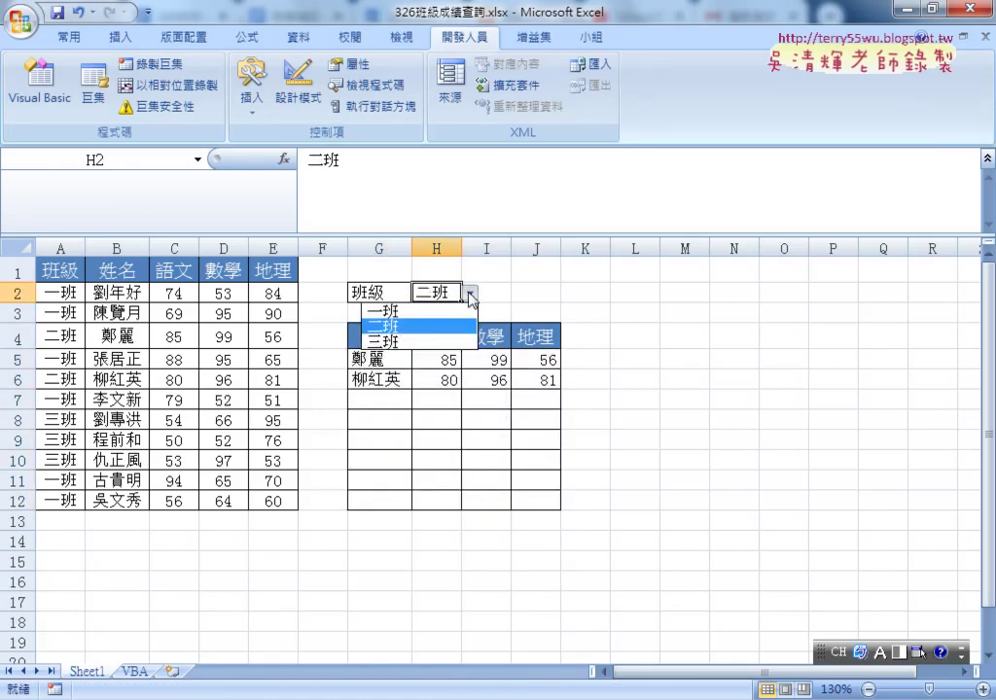
pyautogui.click(452, 341)
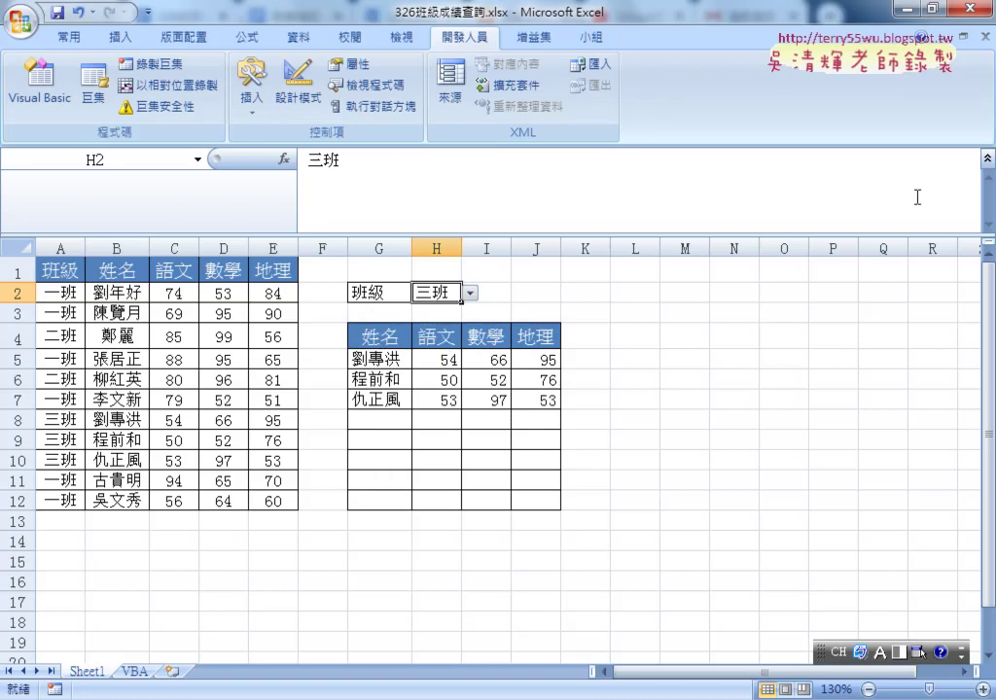
# Collapse the formula bar, recheck G5's array formula, and switch to the VBA sheet
pyautogui.click(986, 157)
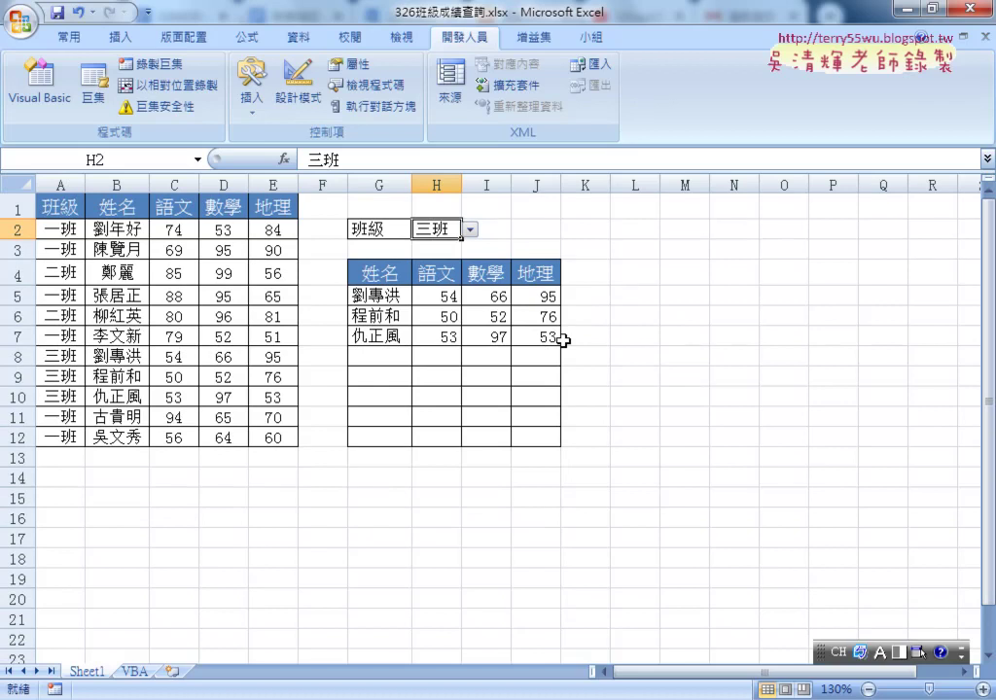
pyautogui.click(365, 294)
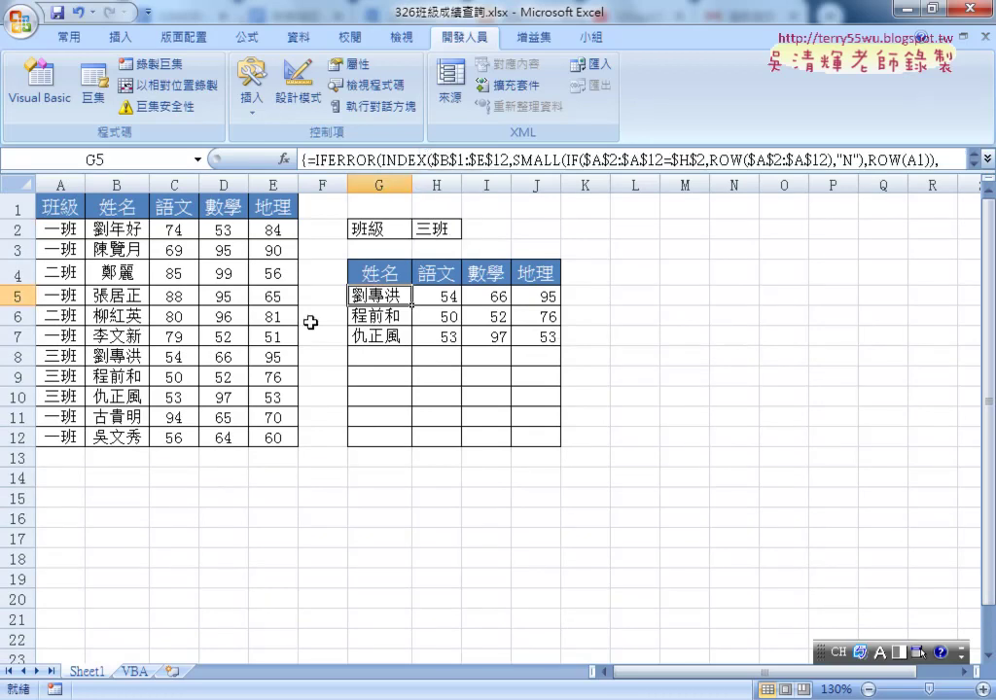
pyautogui.click(134, 671)
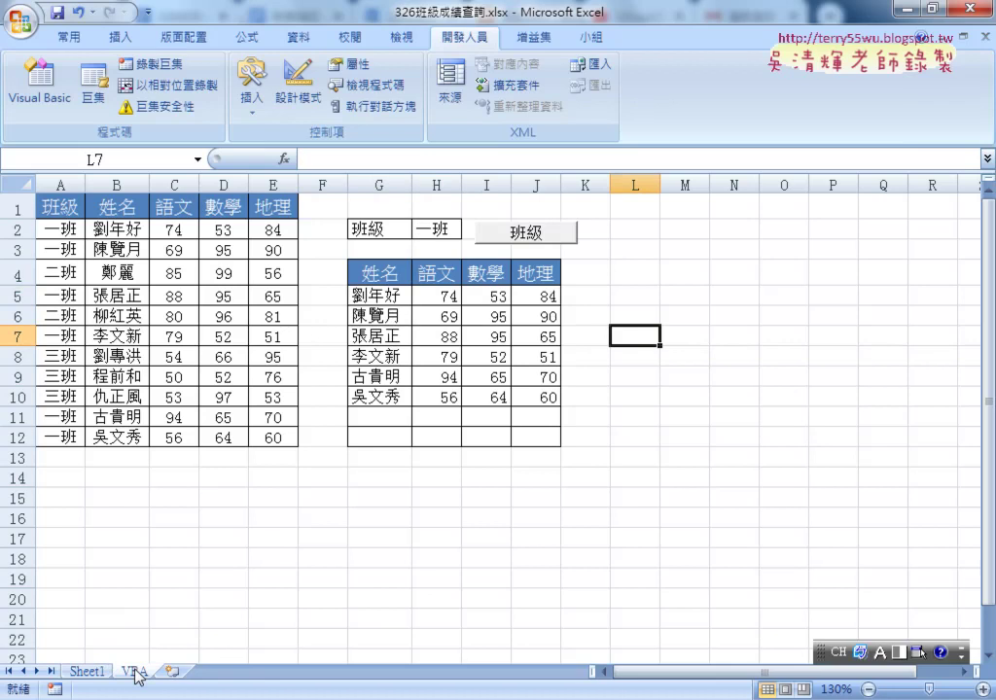
# Delete the old results in G5:J12 on the VBA sheet, keeping the 姓名/語文/數學/地理 headings
pyautogui.click(87, 671)
pyautogui.click(133, 671)
pyautogui.moveTo(399, 298)
pyautogui.mouseDown()
pyautogui.moveTo(511, 390)
pyautogui.moveTo(538, 429)
pyautogui.mouseUp()
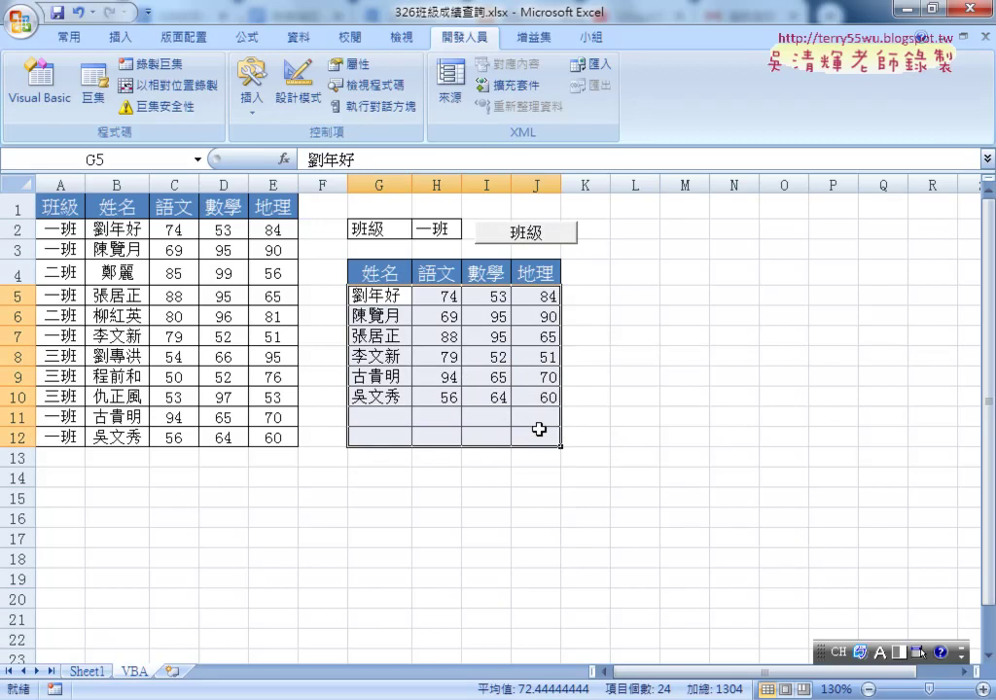
pyautogui.press('Delete')
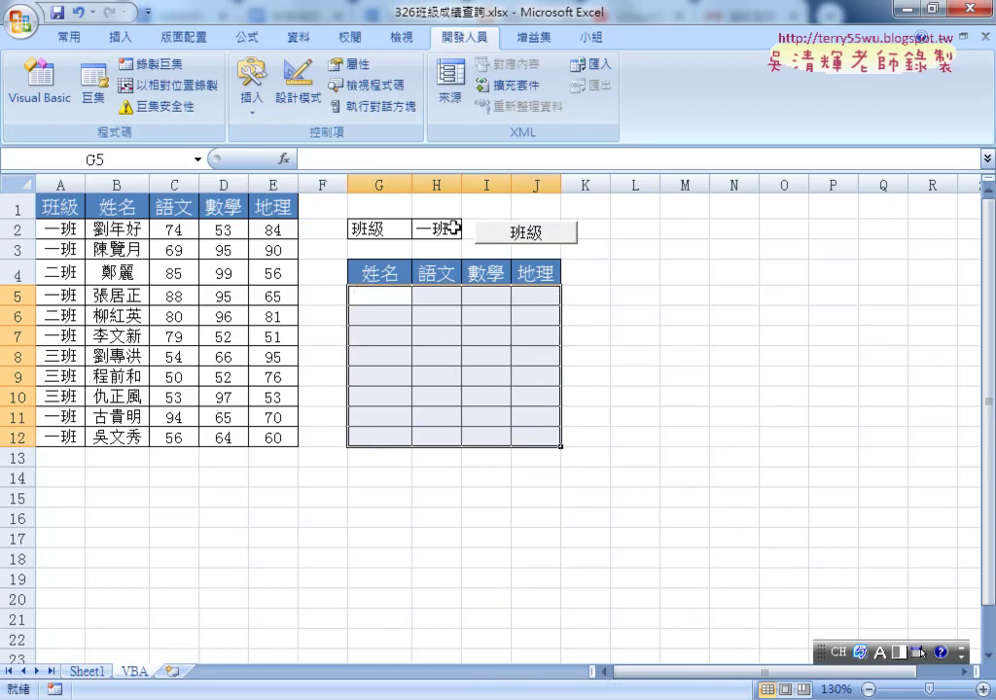
# Choose 二班, 三班, then 一班 in H2, running the 班級 macro after each choice
pyautogui.click(449, 229)
pyautogui.click(470, 229)
pyautogui.click(455, 263)
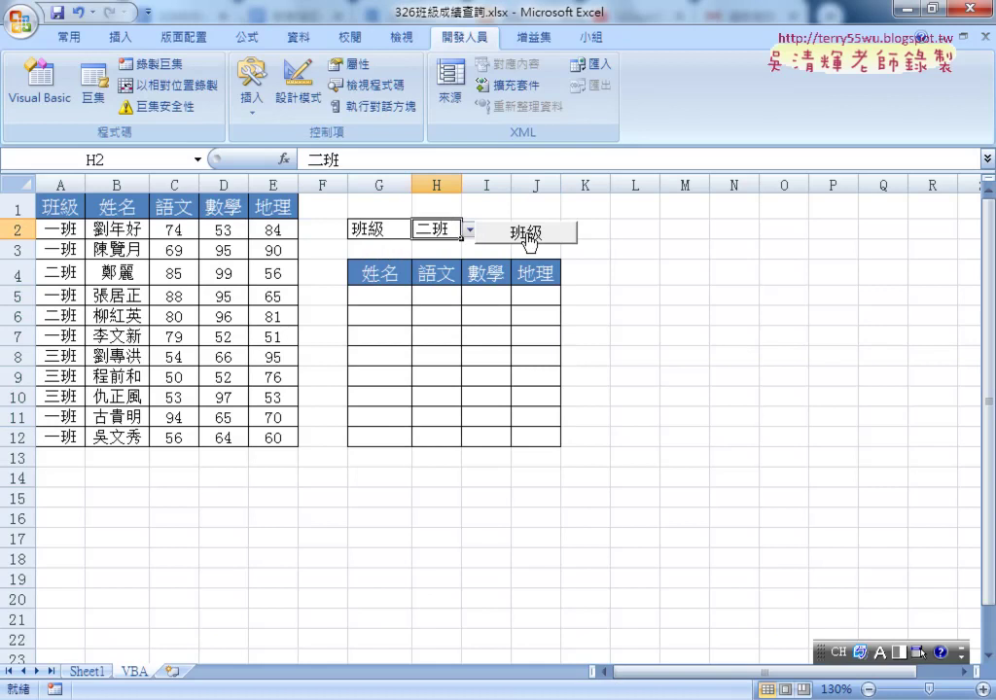
pyautogui.click(527, 233)
pyautogui.click(470, 230)
pyautogui.click(455, 279)
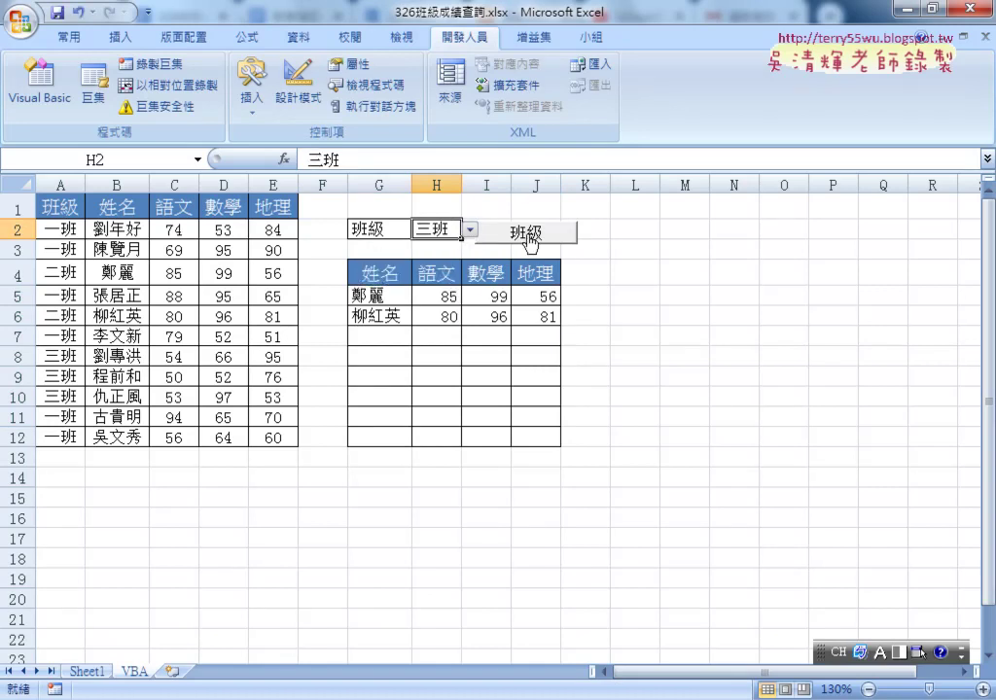
pyautogui.click(527, 236)
pyautogui.click(470, 229)
pyautogui.click(452, 248)
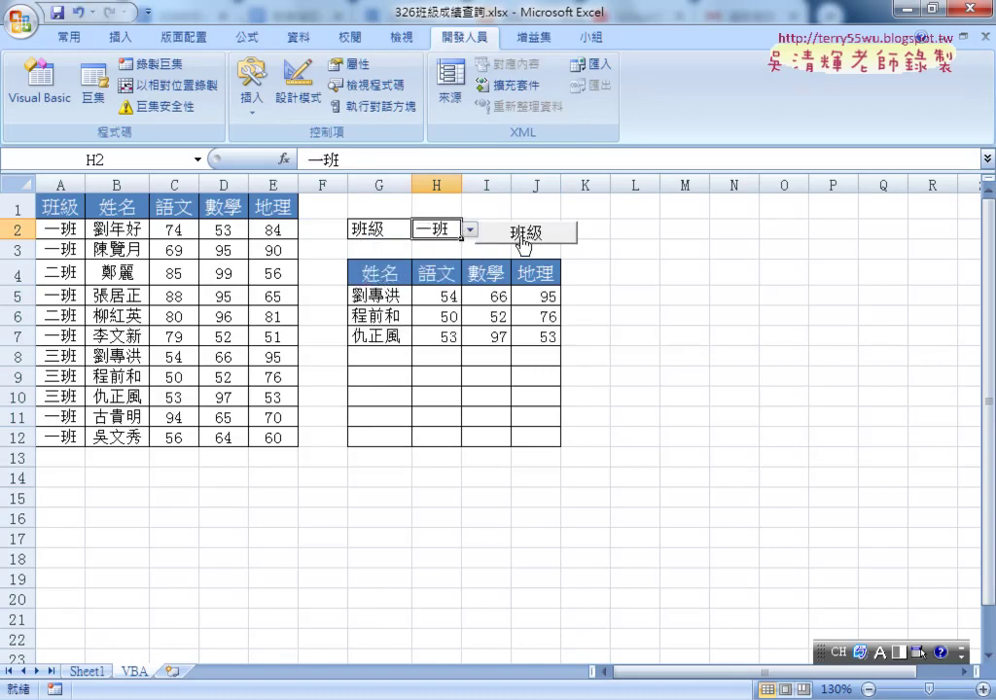
pyautogui.click(525, 238)
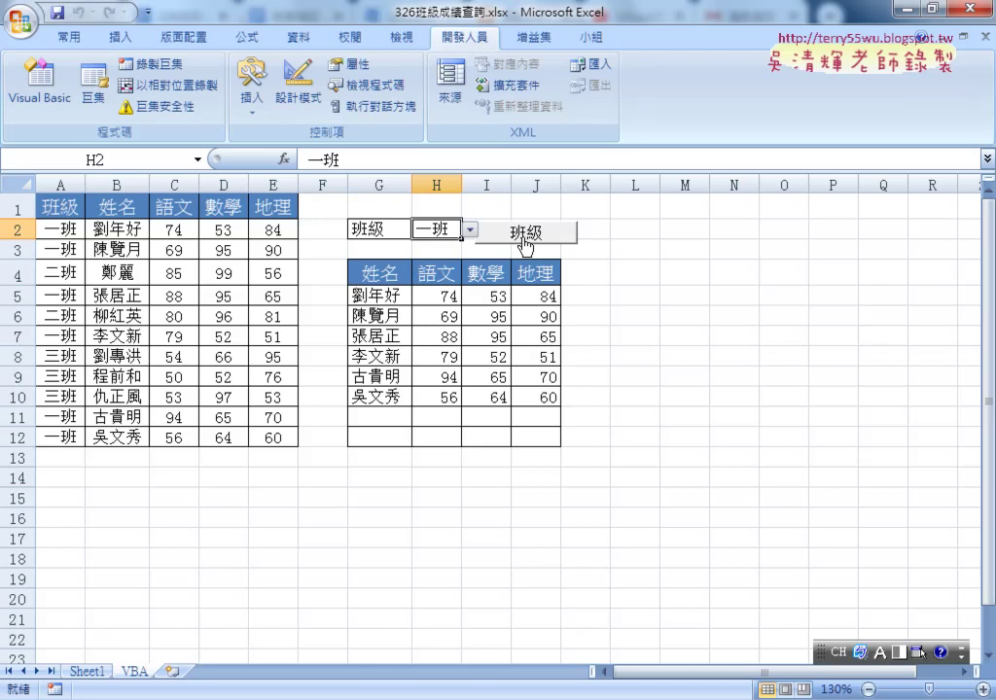
# In the Visual Basic editor, open Module1 and delete the body of the 班級 macro
pyautogui.click(49, 103)
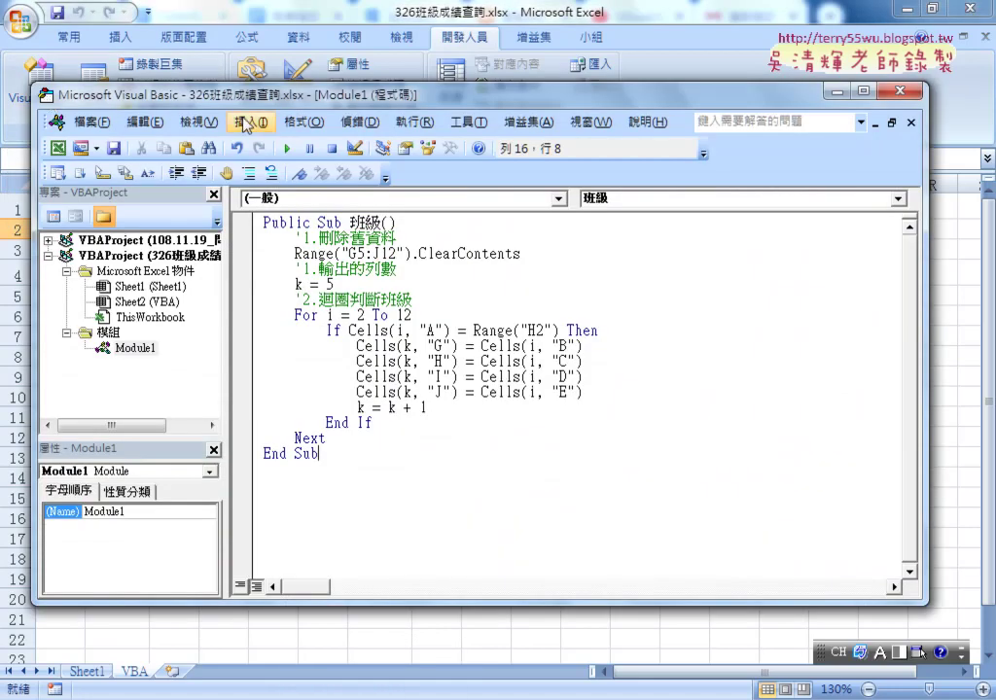
pyautogui.moveTo(243, 94); pyautogui.dragTo(316, 81)
pyautogui.click(209, 337)
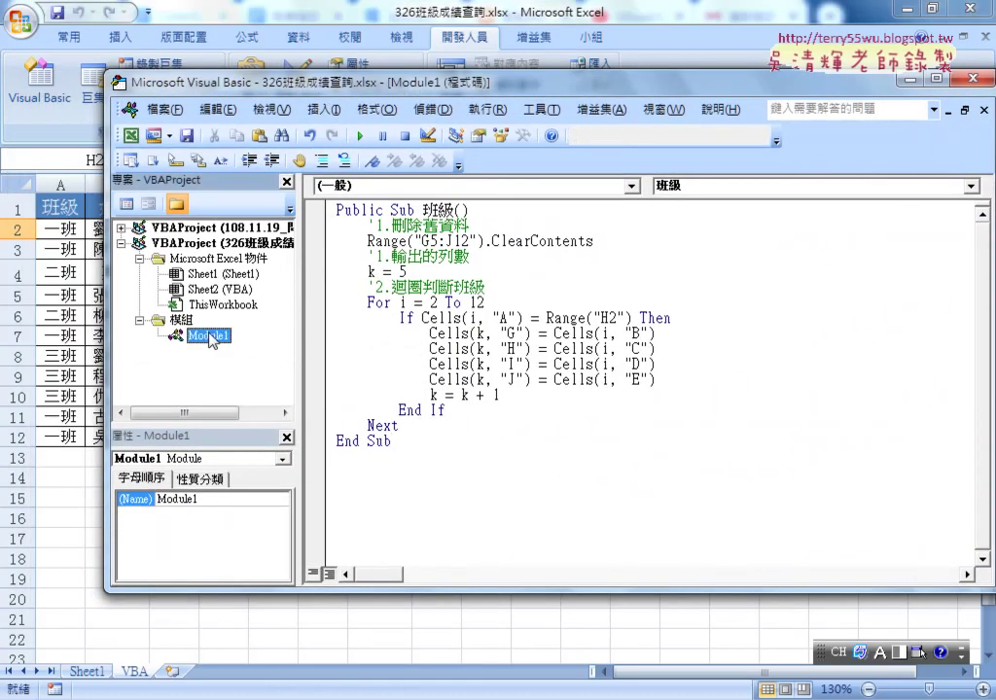
pyautogui.click(392, 209)
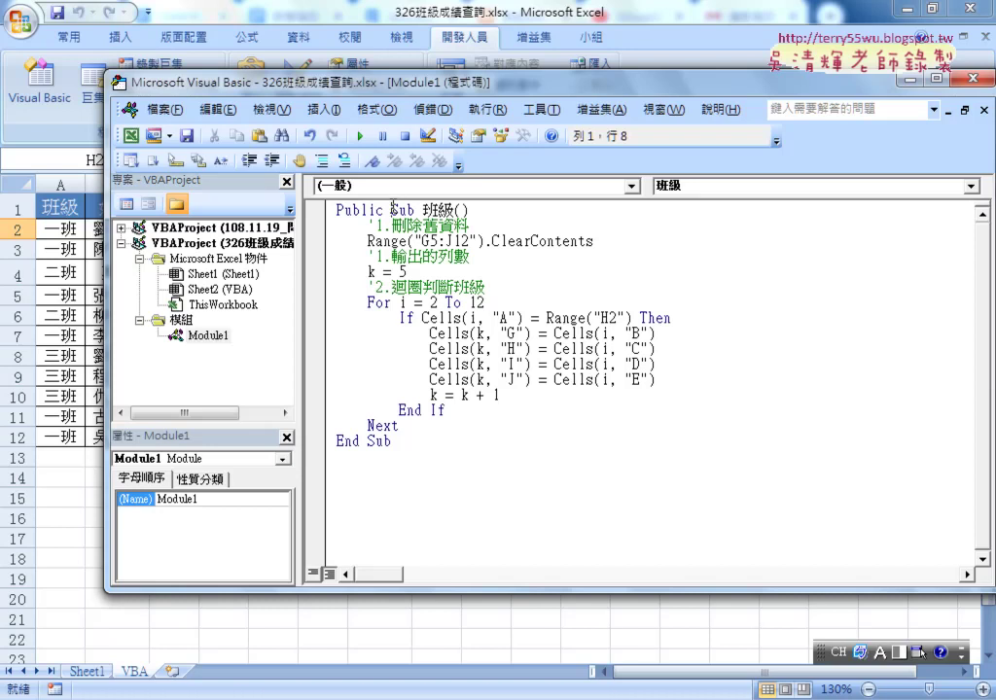
pyautogui.moveTo(327, 428); pyautogui.dragTo(291, 231)
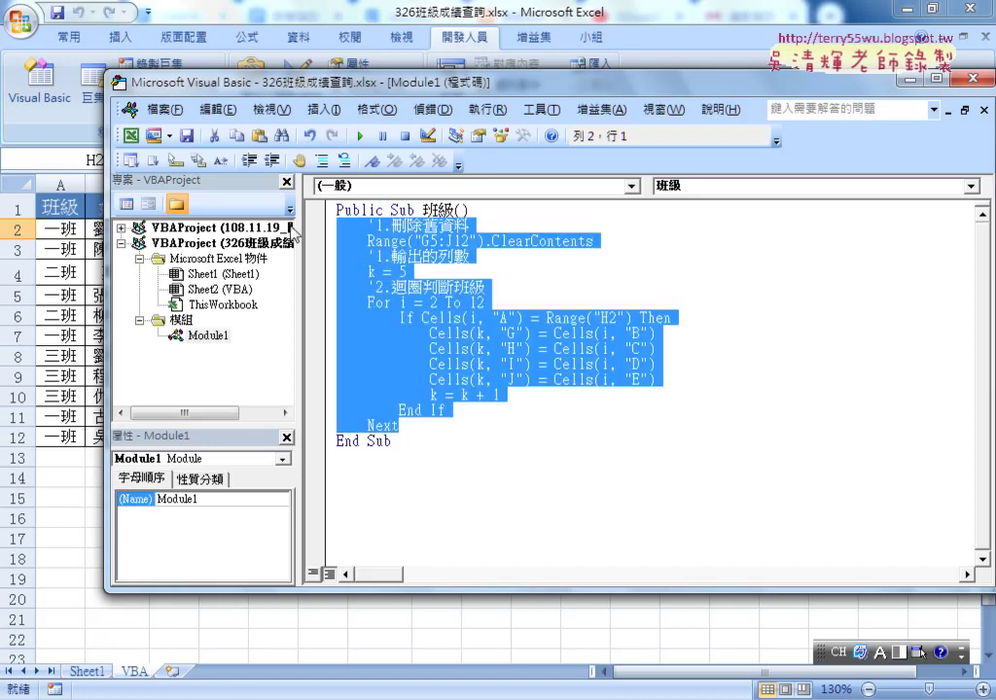
pyautogui.press('Delete')
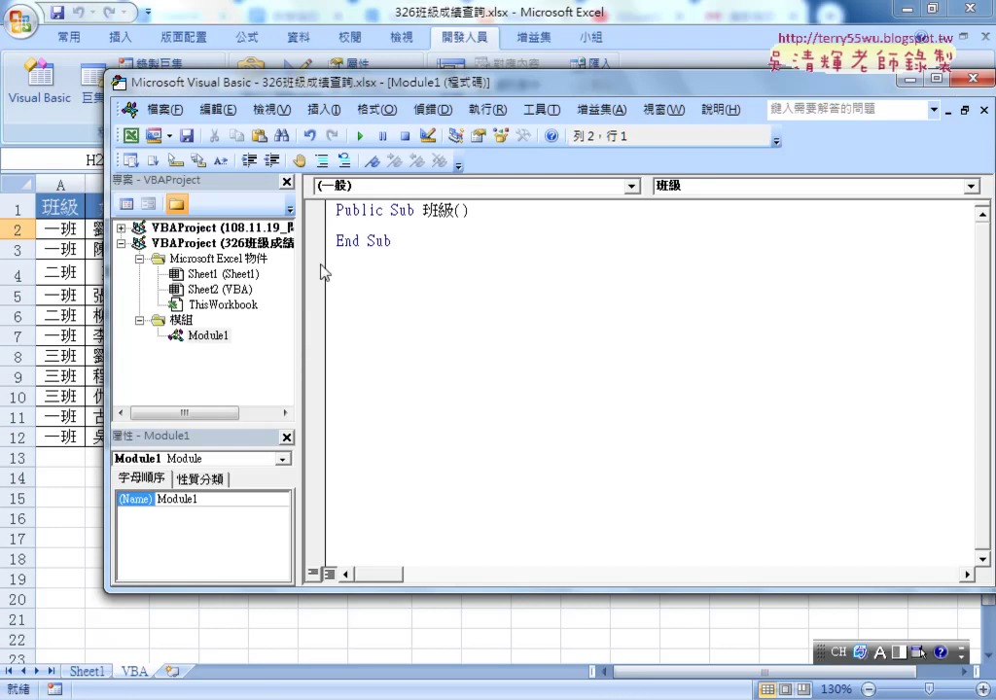
# Remove Public from the declaration, leaving Sub 班級() with an empty line inside
pyautogui.doubleClick(345, 210)
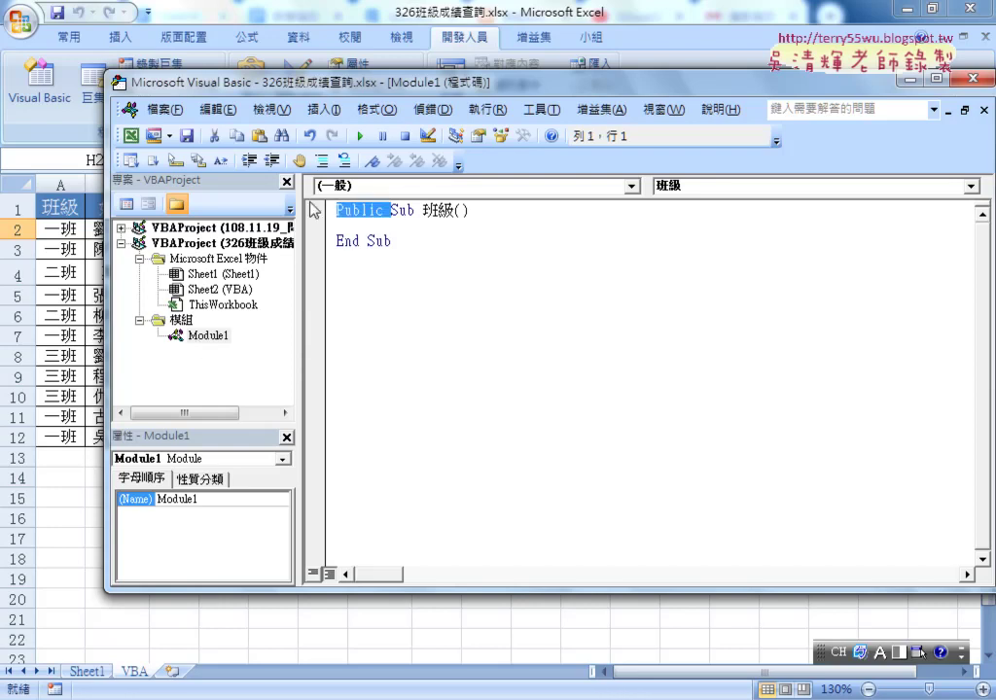
pyautogui.press('Delete')
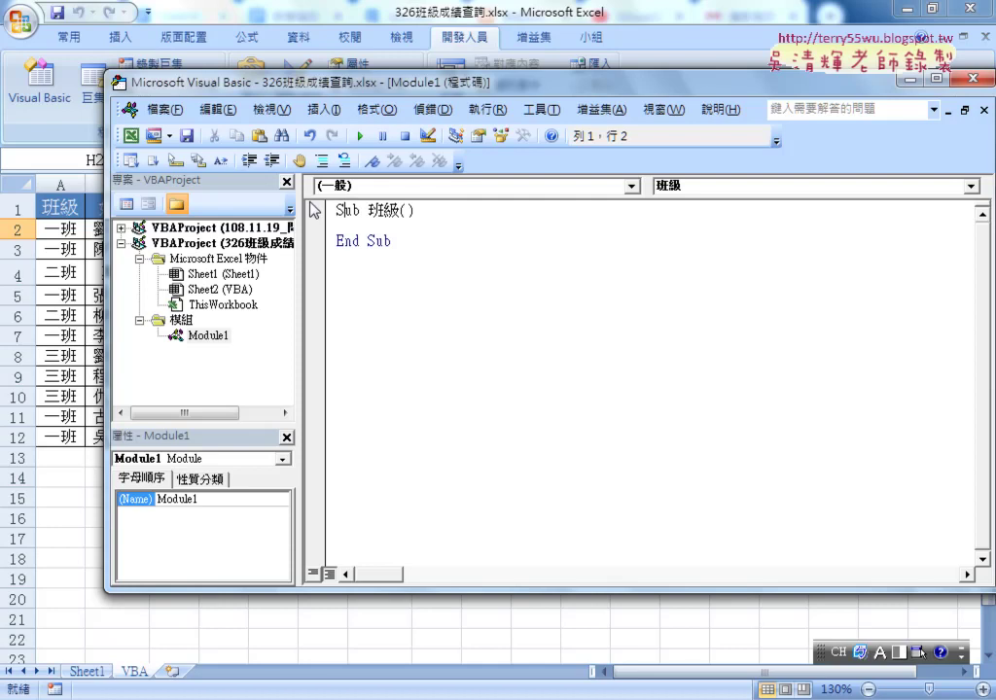
pyautogui.press('Down')
# Add a For i = 2 To 12 … Next loop inside Sub 班級
pyautogui.moveTo(299, 235); pyautogui.dragTo(264, 235)
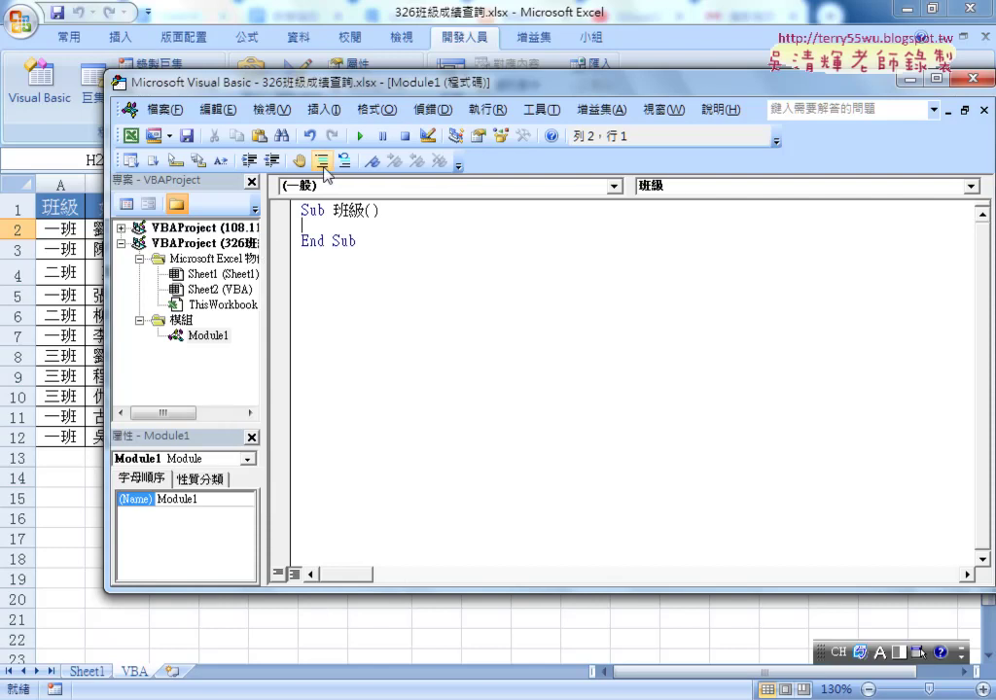
pyautogui.moveTo(291, 80)
pyautogui.mouseDown()
pyautogui.moveTo(477, 137)
pyautogui.moveTo(415, 315)
pyautogui.mouseUp()
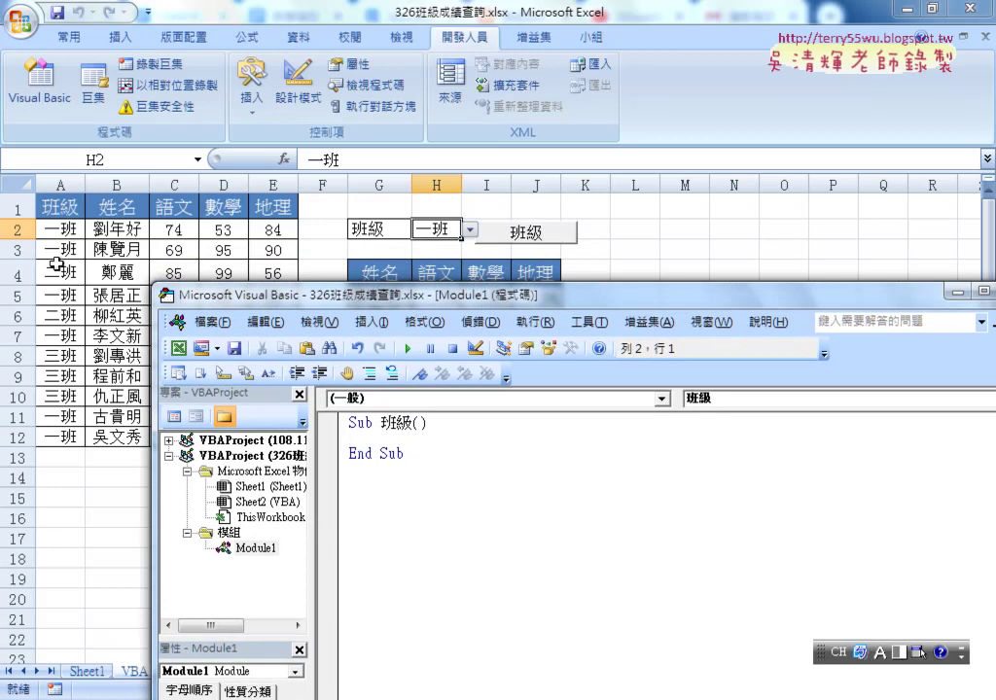
pyautogui.press('Tab')
pyautogui.write('f')
pyautogui.write('o')
pyautogui.write('r ')
pyautogui.write('i=2 ')
pyautogui.write('t')
pyautogui.write('o 12')
pyautogui.press('Return')
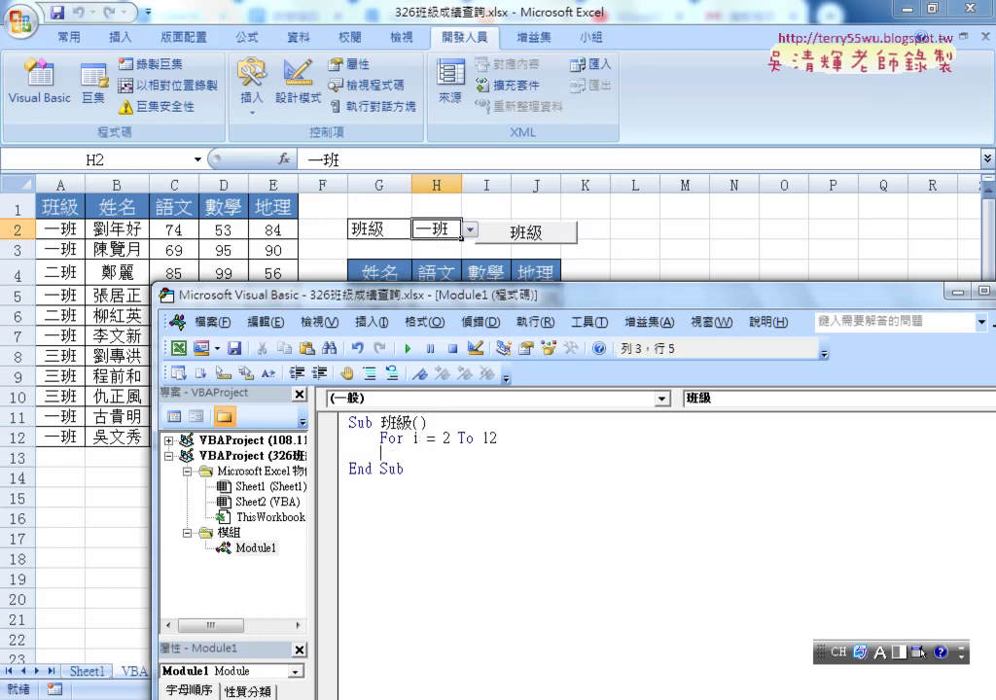
pyautogui.press('Return')
pyautogui.write('next')
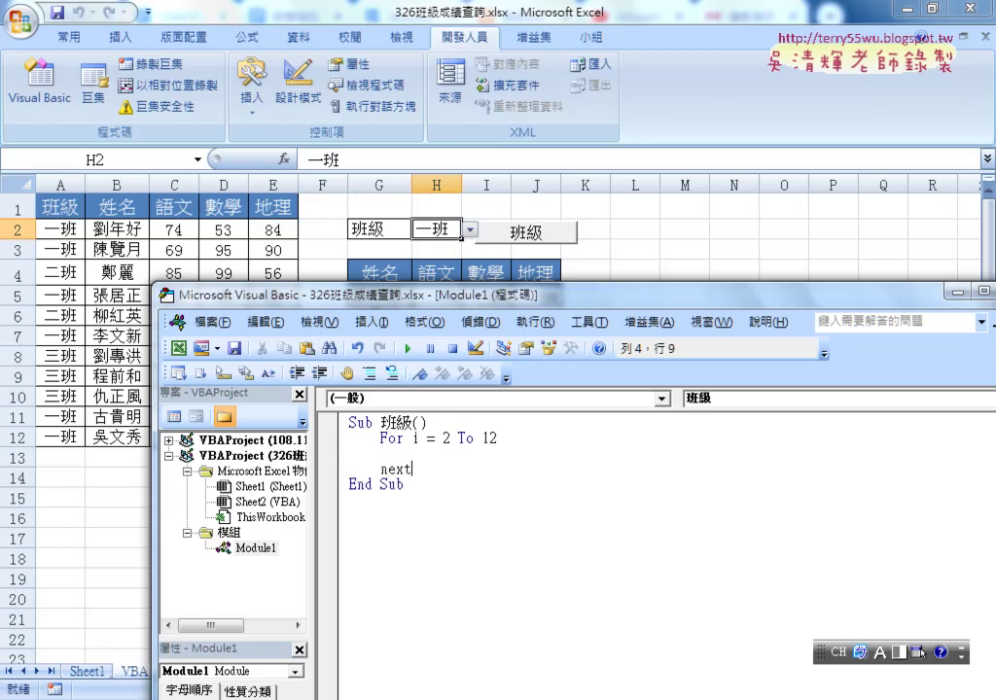
# Inside the loop, start the line If Cells(i, "A") = Range("H2") Then
pyautogui.press('Up')
pyautogui.press('Tab')
pyautogui.write('if ')
pyautogui.write('ce')
pyautogui.write('lls')
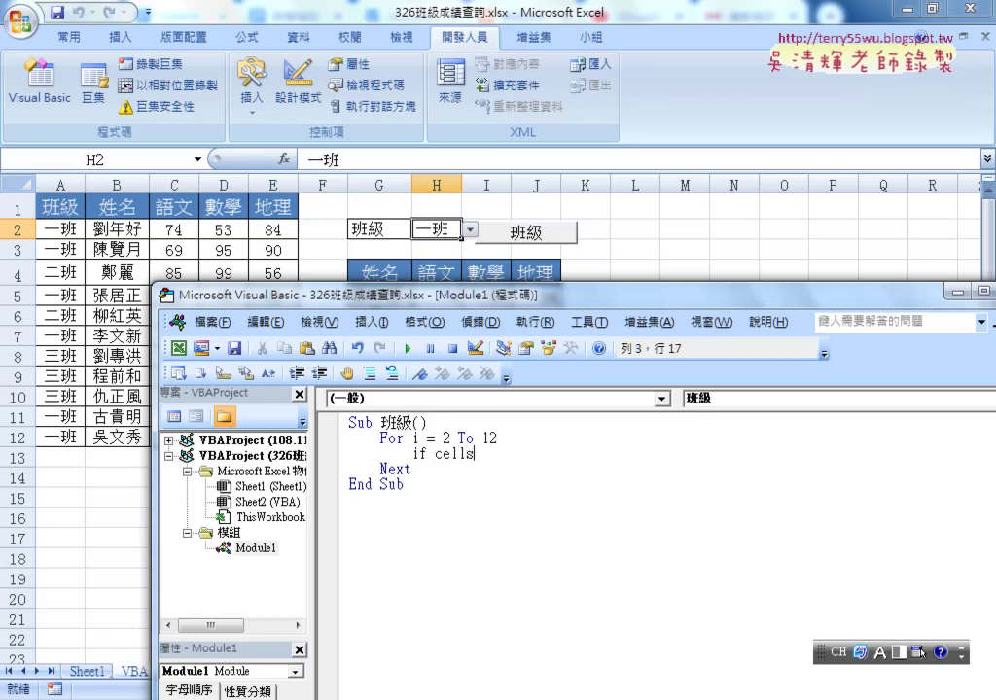
pyautogui.write('(i')
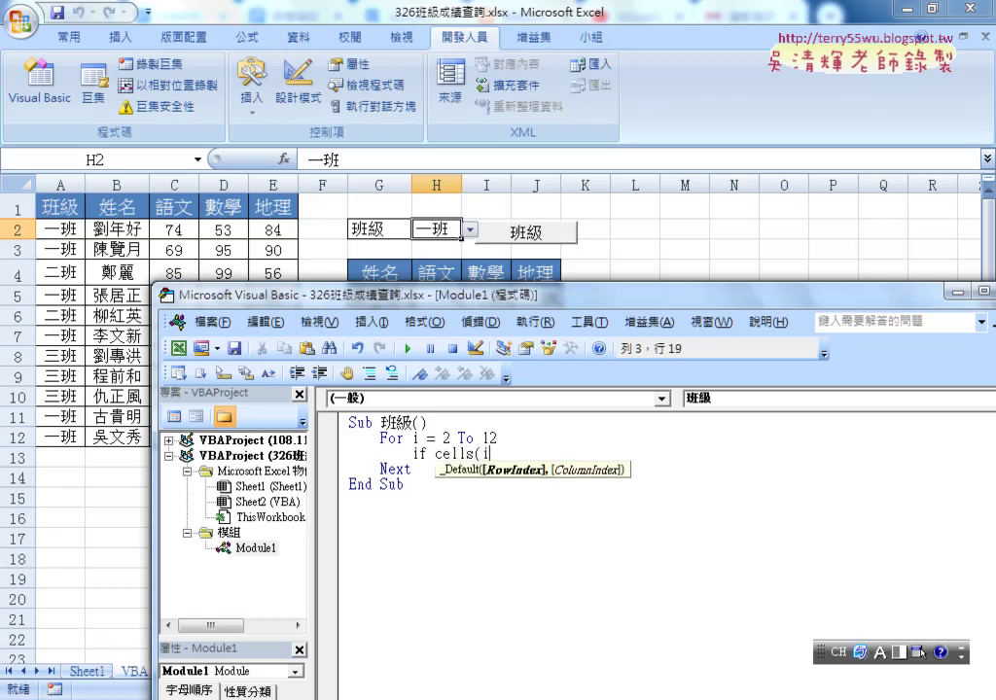
pyautogui.write(',"')
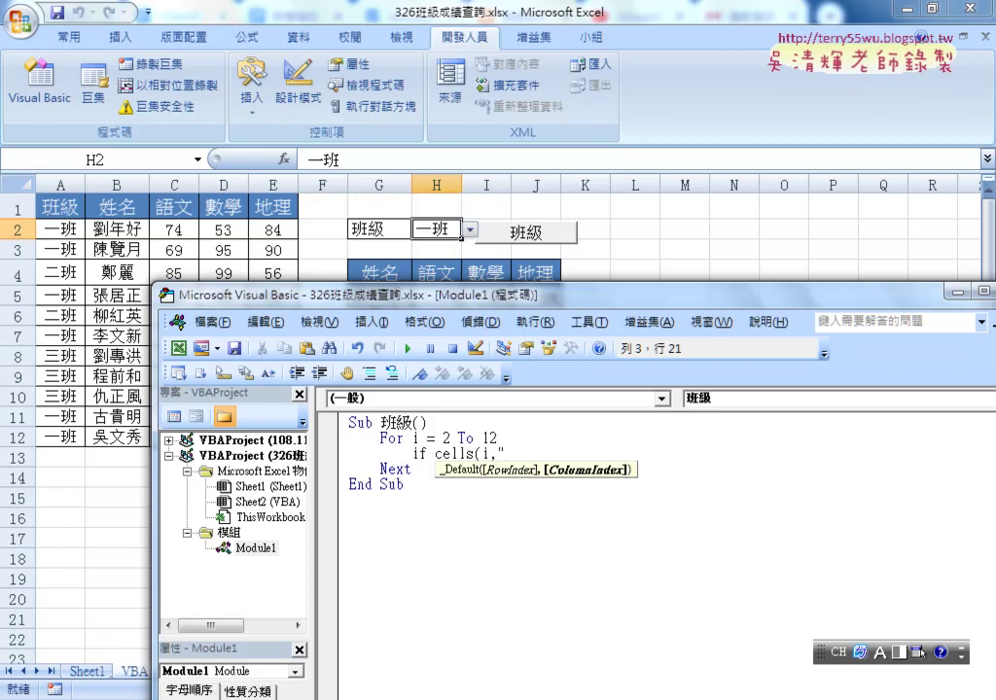
pyautogui.write('A"')
pyautogui.write(')')
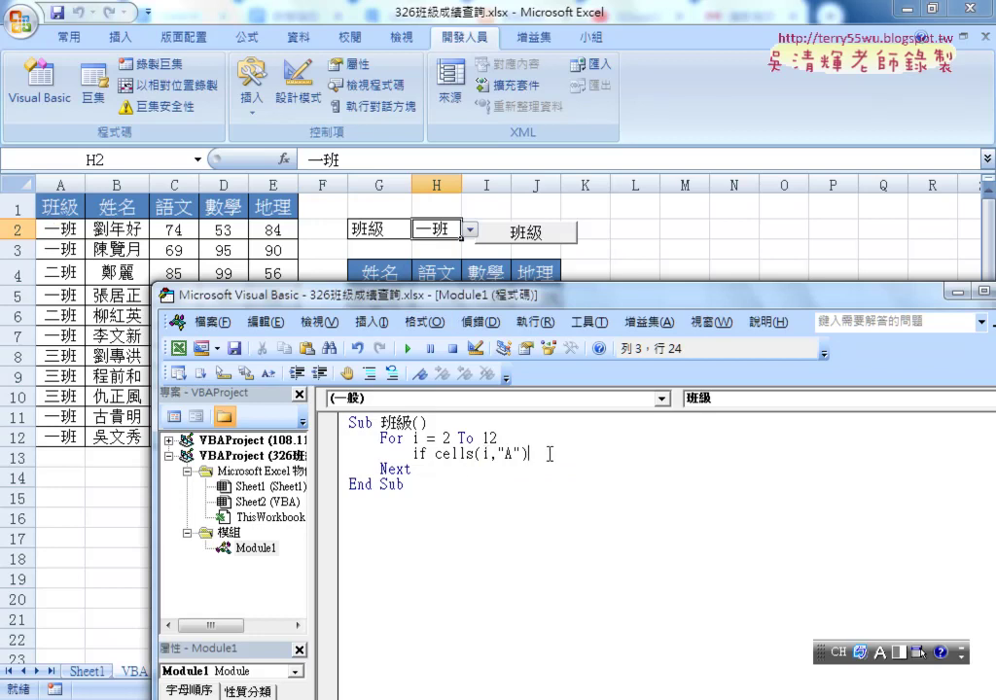
pyautogui.write('=ra')
pyautogui.write('ng')
pyautogui.write('e("')
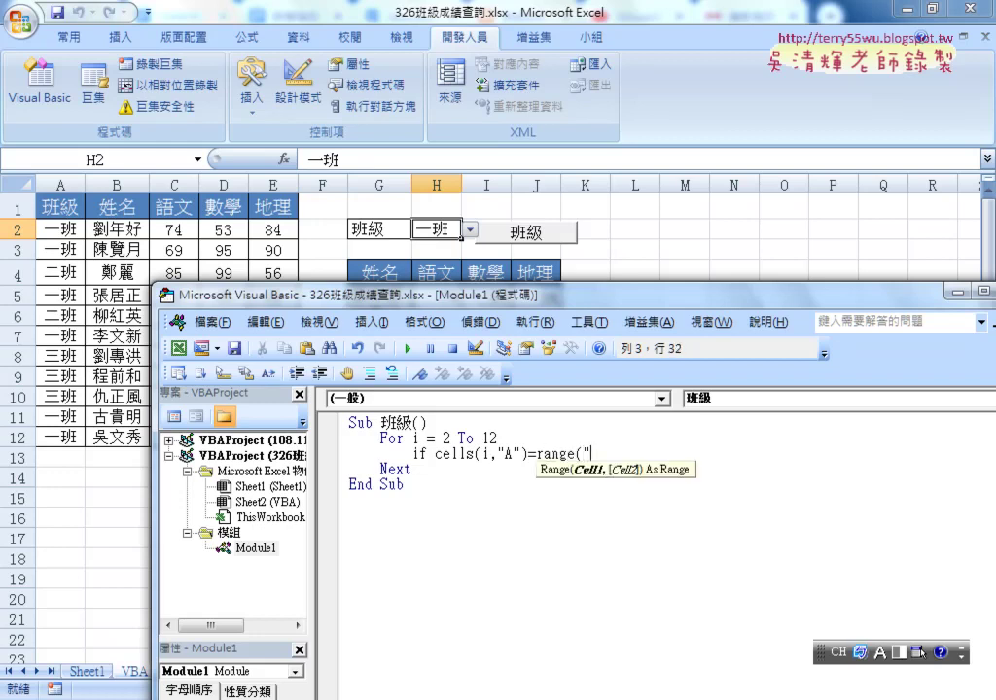
pyautogui.write('H2')
pyautogui.write('") ')
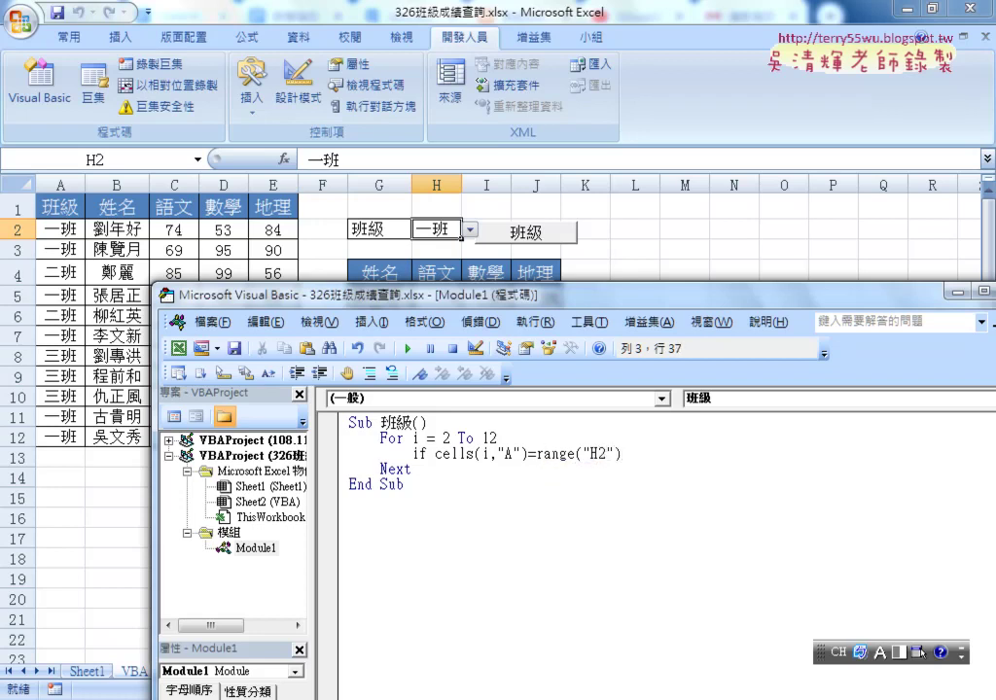
pyautogui.write('then')
# Close the If with End If, leaving an indented empty body line
pyautogui.press('Return')
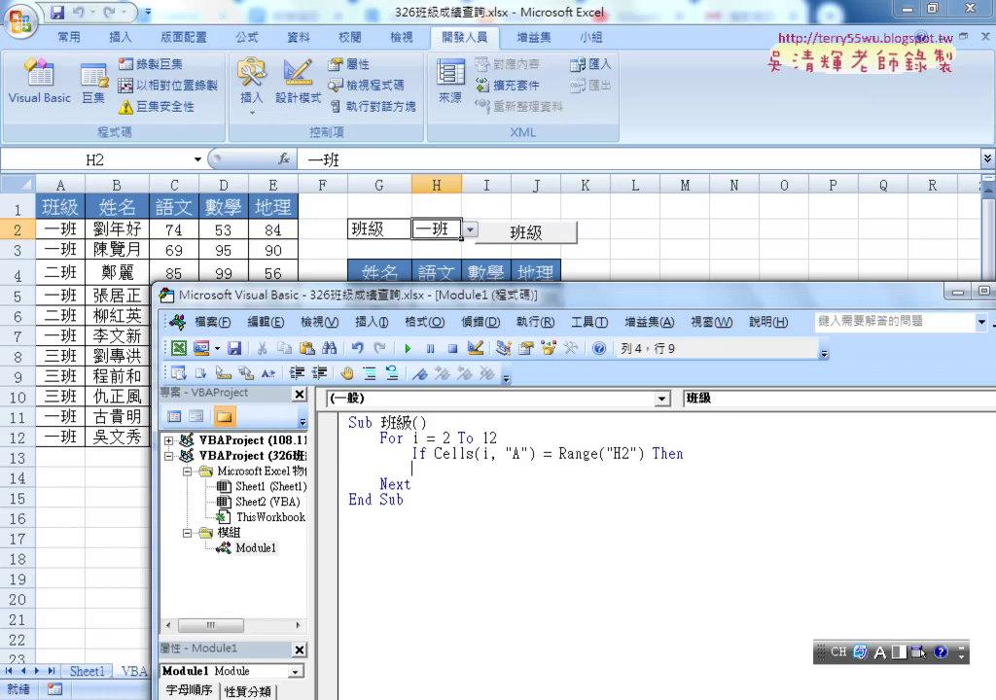
pyautogui.press('Return')
pyautogui.write('en')
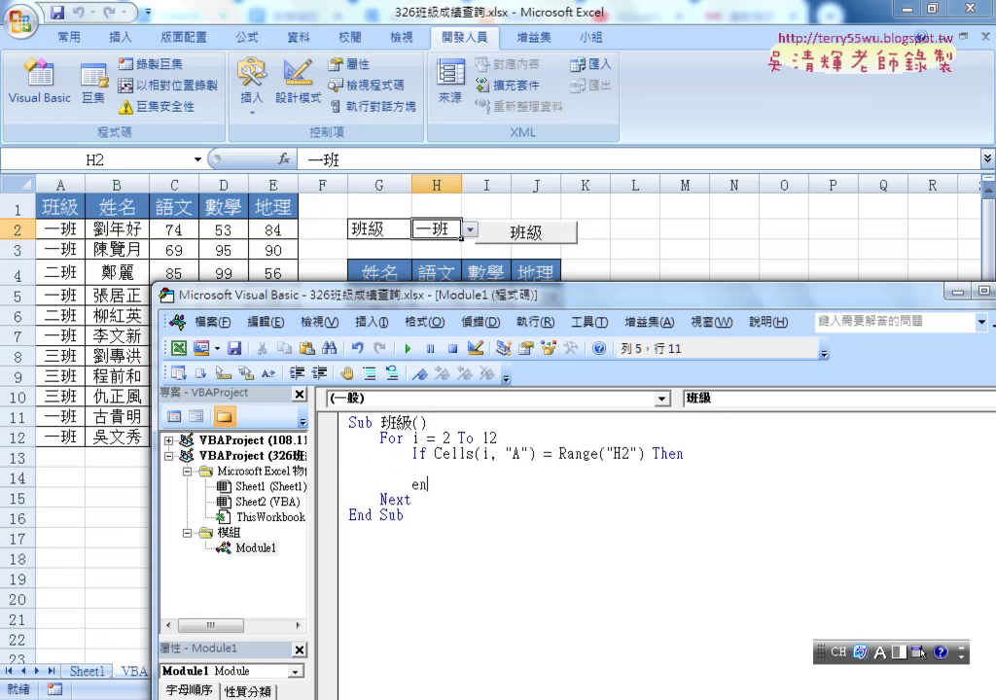
pyautogui.write('d if')
pyautogui.press('Up')
pyautogui.press('Tab')
# Reuse the Cells(i, "A") reference in the If body, changing it to Cells(i, "B")
pyautogui.moveTo(447, 294); pyautogui.dragTo(438, 342)
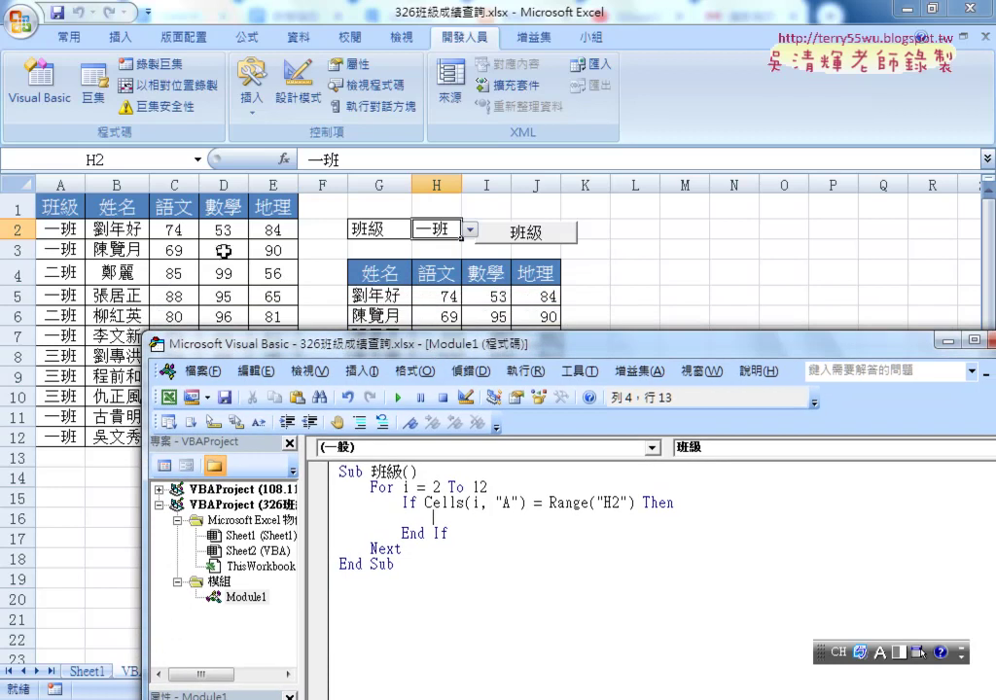
pyautogui.moveTo(528, 503)
pyautogui.mouseDown()
pyautogui.moveTo(425, 503)
pyautogui.moveTo(447, 522)
pyautogui.moveTo(432, 518)
pyautogui.mouseUp()
pyautogui.doubleClick(519, 518)
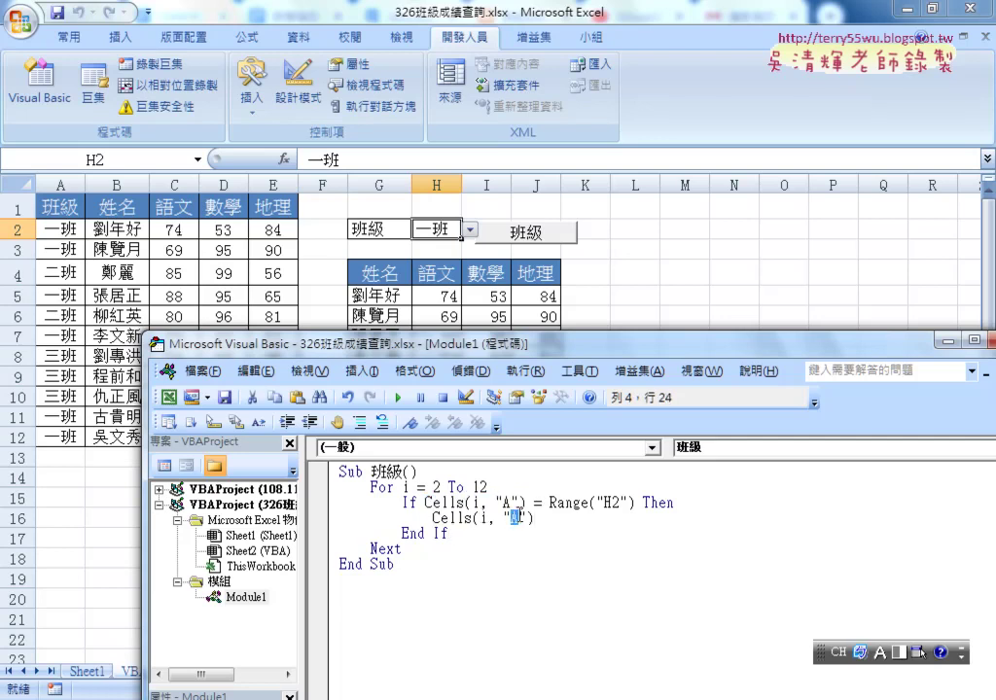
pyautogui.write('B')
pyautogui.press('Left')
pyautogui.press('Left')
pyautogui.press('Left')
pyautogui.press('Left')
pyautogui.press('Left')
pyautogui.press('Left')
pyautogui.press('Left')
pyautogui.press('Left')
pyautogui.press('Left')
pyautogui.press('Left')
pyautogui.write('=')
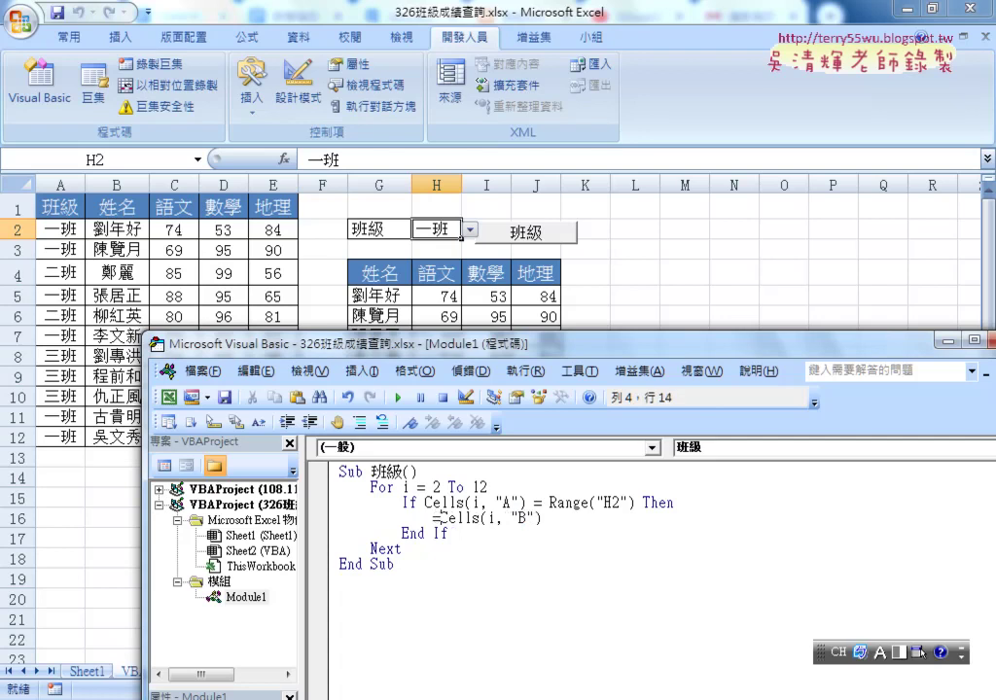
pyautogui.press('BackSpace')
# Complete the body as Cells(5, "G") = Cells(i, "B") and add a blank line under Sub 班級()
pyautogui.moveTo(541, 518)
pyautogui.mouseDown()
pyautogui.moveTo(443, 518)
pyautogui.moveTo(439, 533)
pyautogui.moveTo(433, 520)
pyautogui.mouseUp()
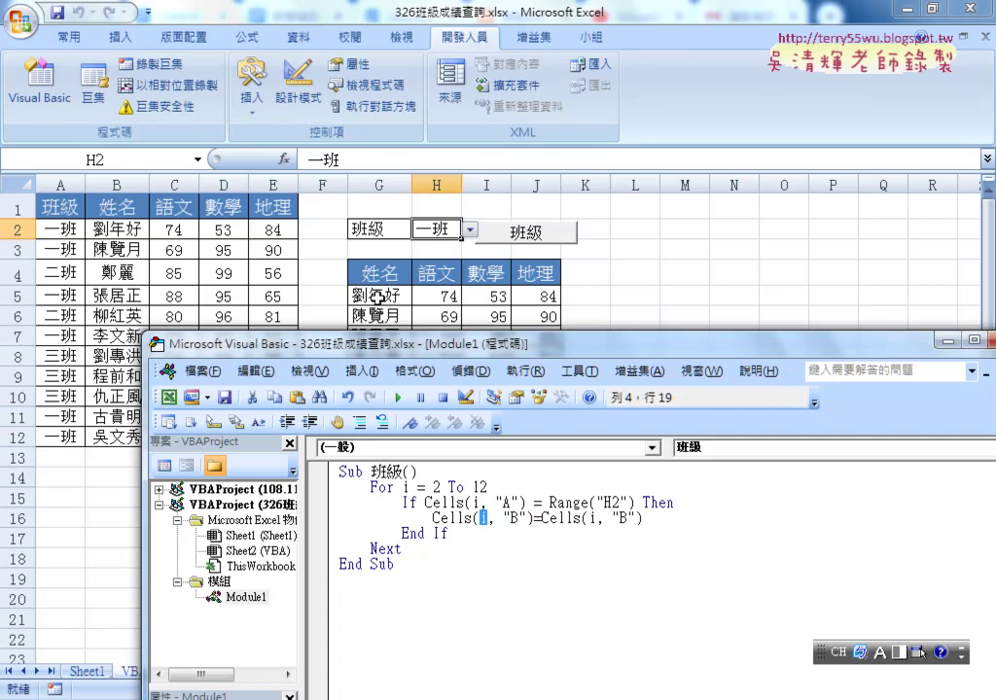
pyautogui.write('5')
pyautogui.click(495, 518)
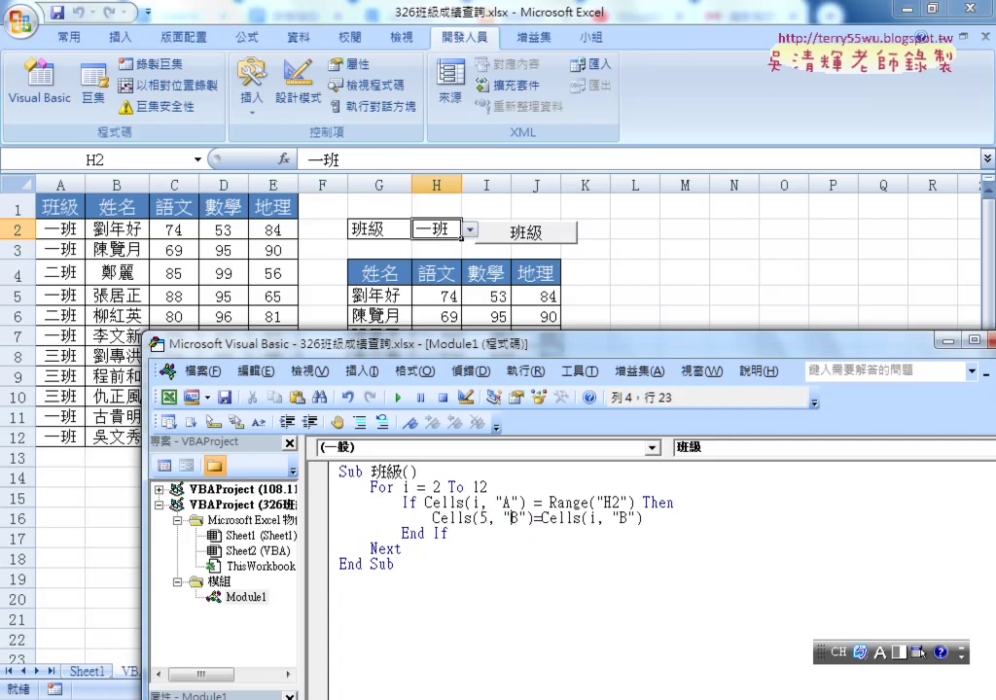
pyautogui.press('Delete')
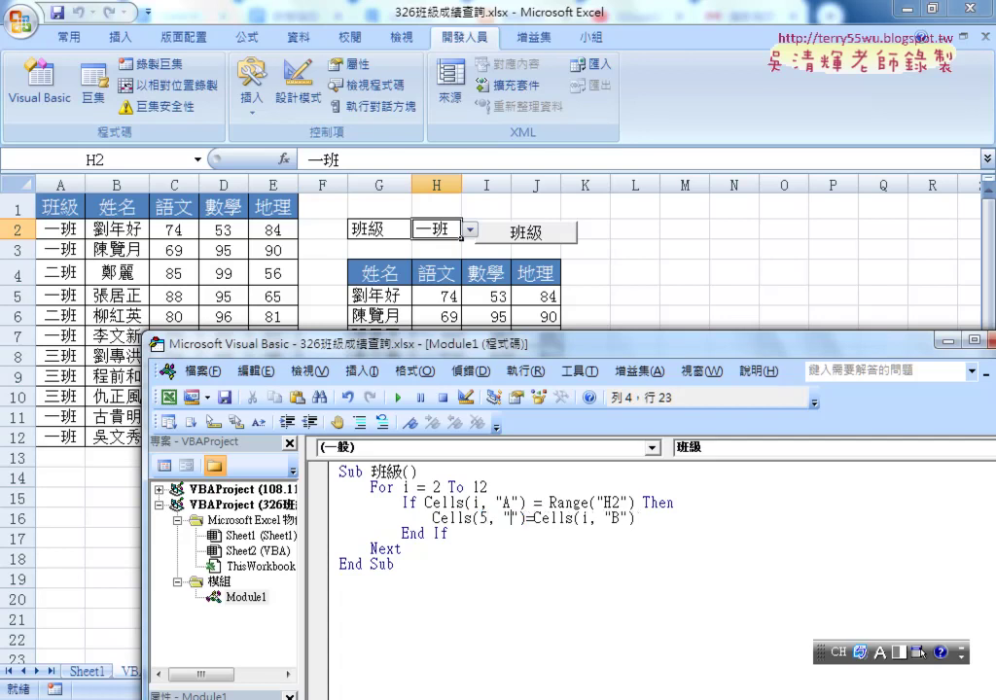
pyautogui.write('G')
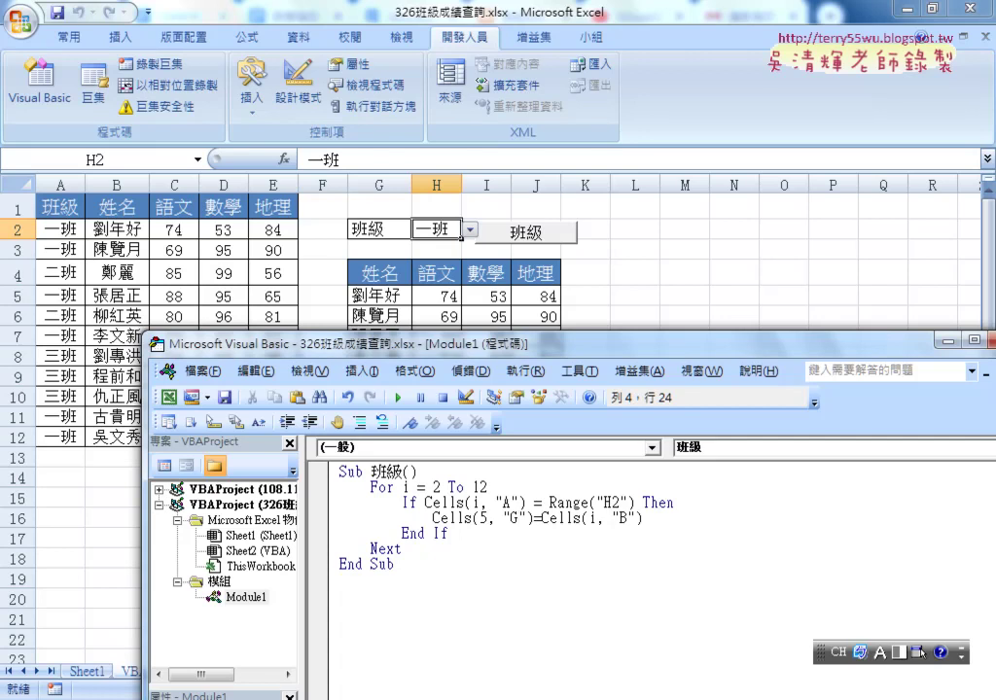
pyautogui.doubleClick(482, 519)
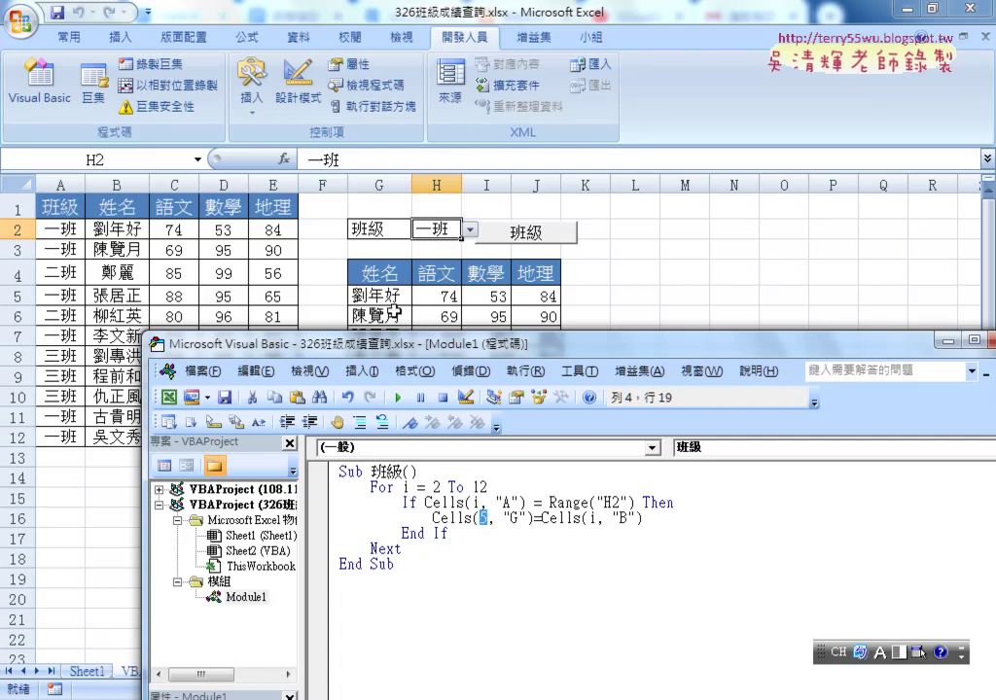
pyautogui.click(436, 471)
pyautogui.press('Return')
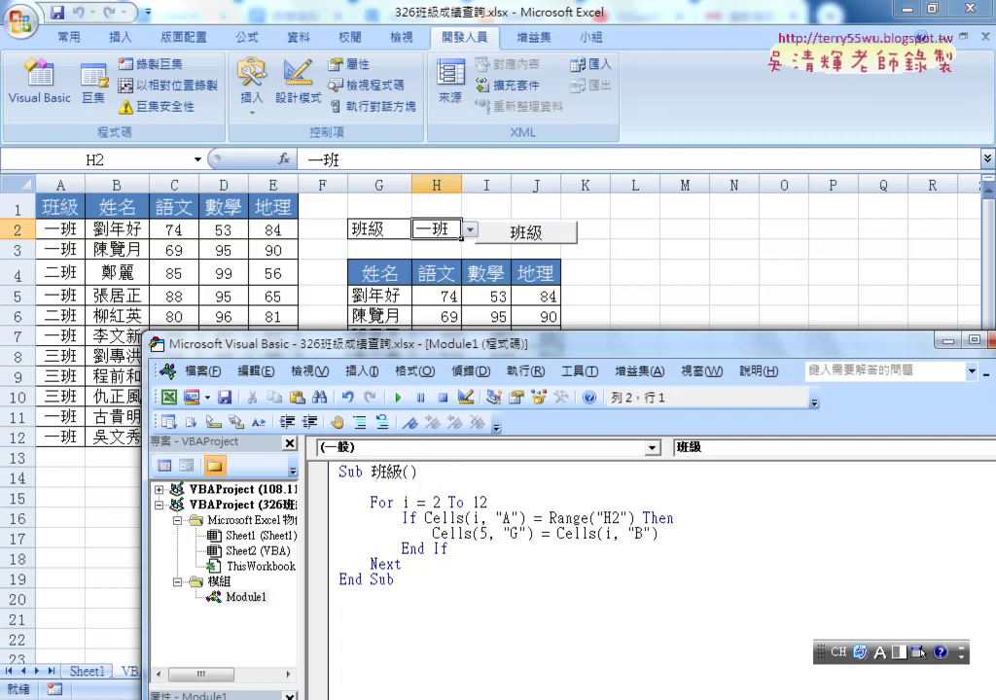
# Start a counter k = 5 before the loop and write names to Cells(k, "G")
pyautogui.press('Tab')
pyautogui.write('k')
pyautogui.write('=5')
pyautogui.press('Down')
pyautogui.press('Down')
pyautogui.press('Down')
pyautogui.press('Right')
pyautogui.press('Right')
pyautogui.press('Right')
pyautogui.press('Right')
pyautogui.press('Right')
pyautogui.press('Right')
pyautogui.press('Right')
pyautogui.press('Right')
pyautogui.press('Delete')
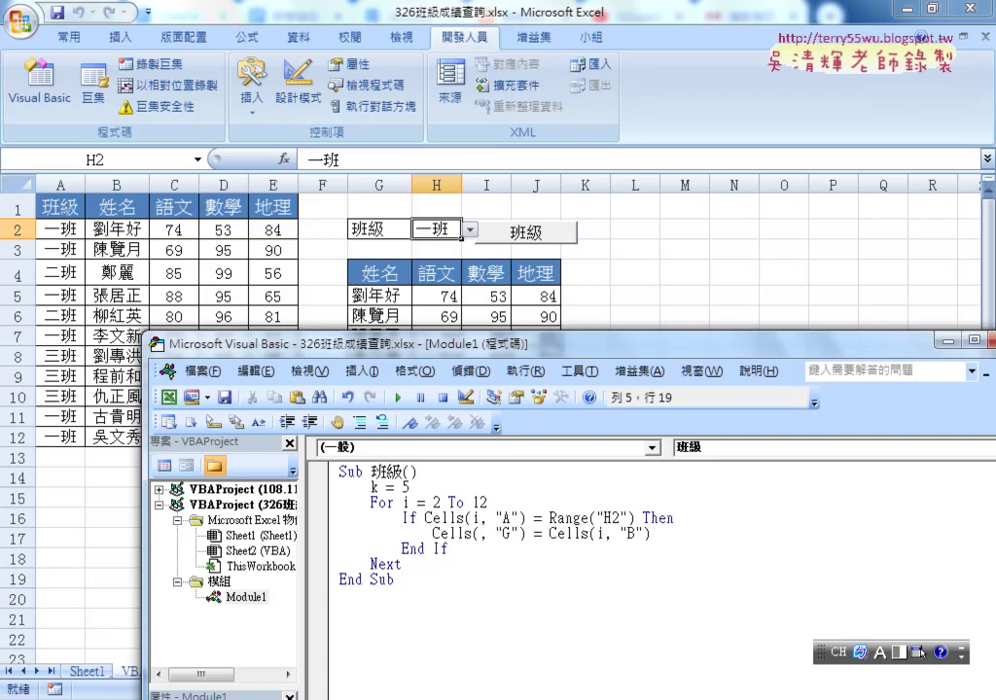
pyautogui.write('k')
# Add k = k + 1 after the name assignment to advance the row
pyautogui.press('End')
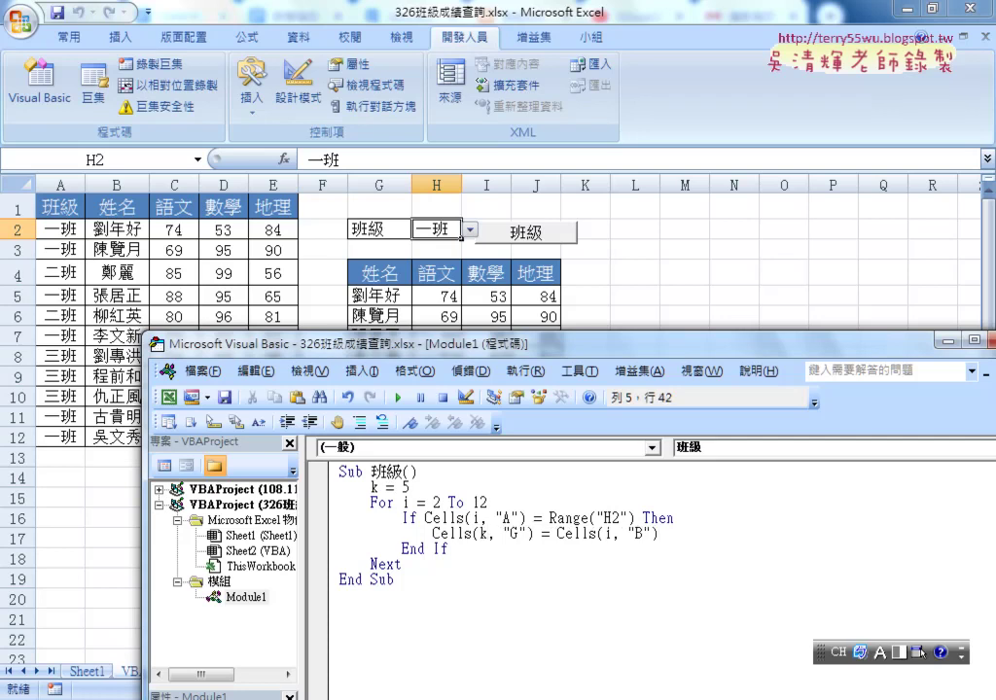
pyautogui.press('Return')
pyautogui.press('Return')
pyautogui.write('k')
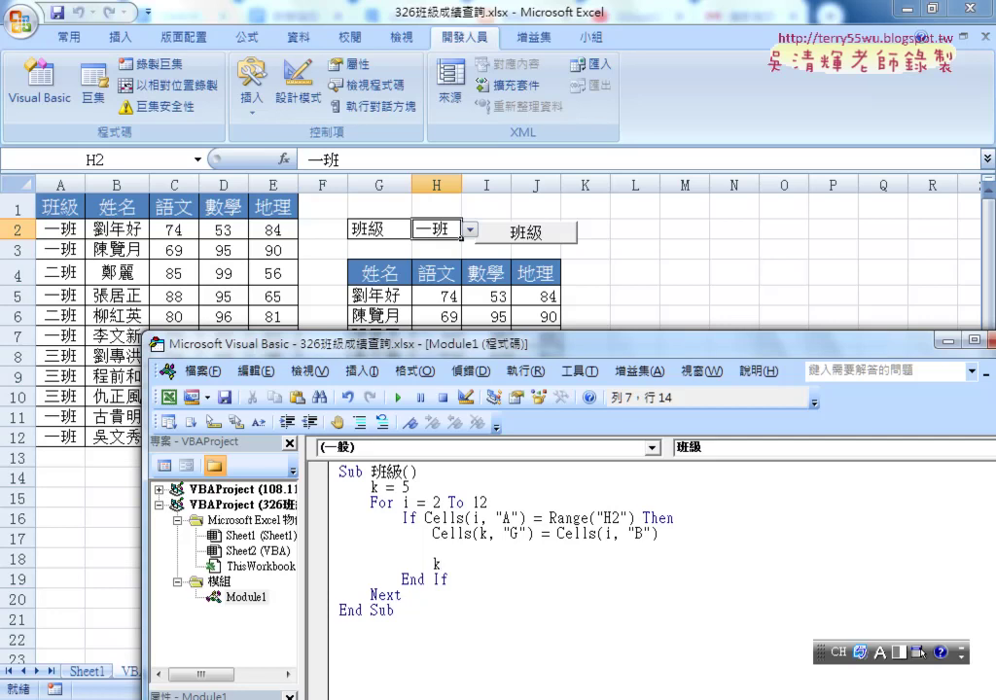
pyautogui.write('=k+')
pyautogui.write('1')
pyautogui.moveTo(389, 343); pyautogui.dragTo(364, 324)
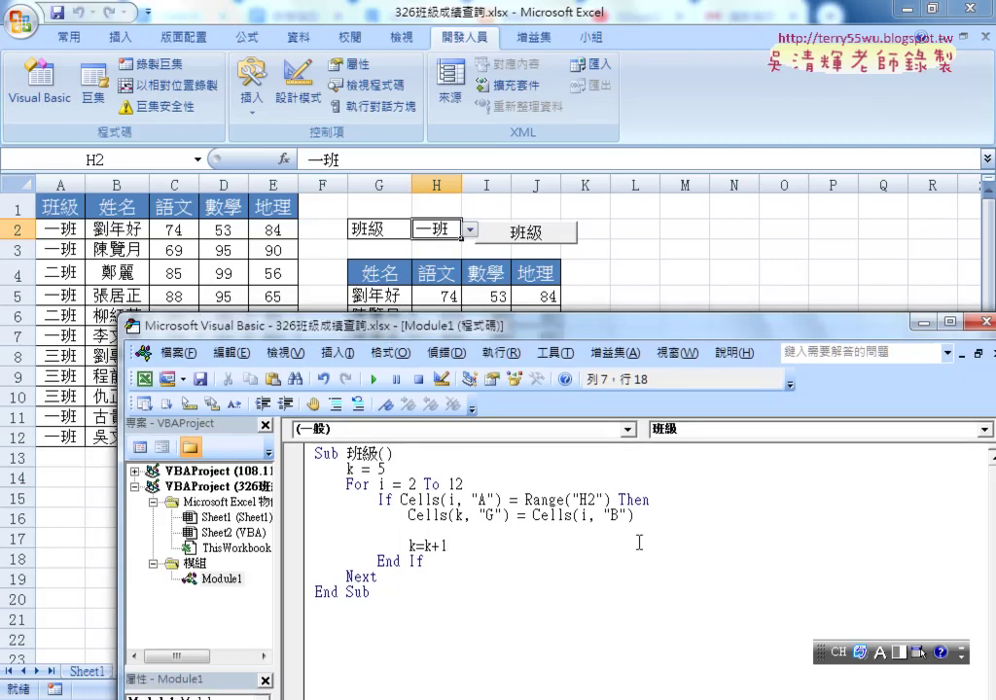
pyautogui.press('Down')
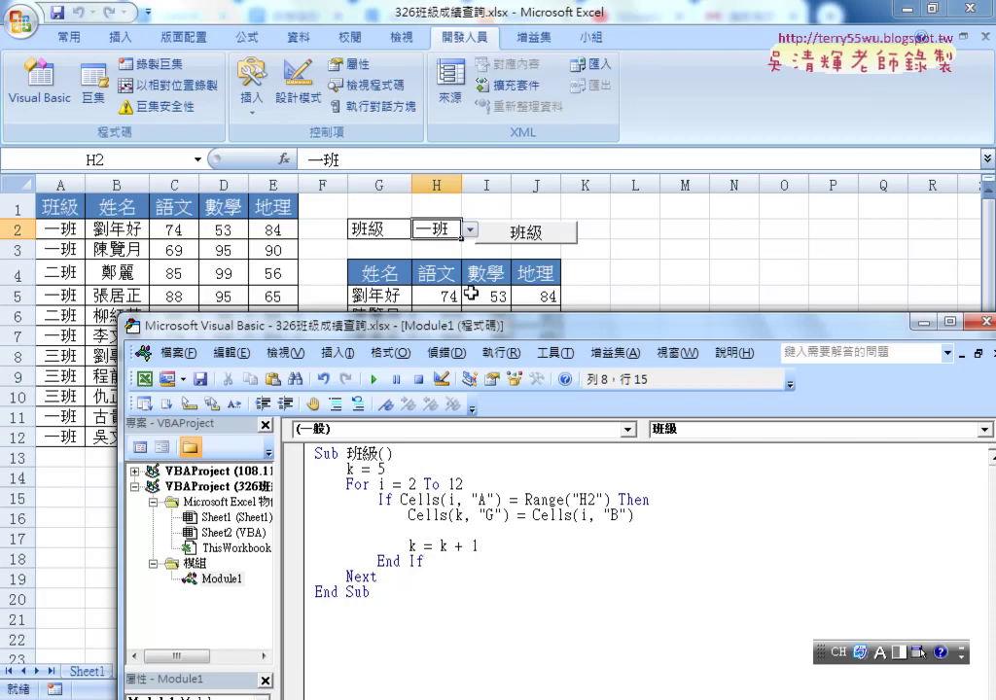
pyautogui.moveTo(634, 515); pyautogui.dragTo(407, 516)
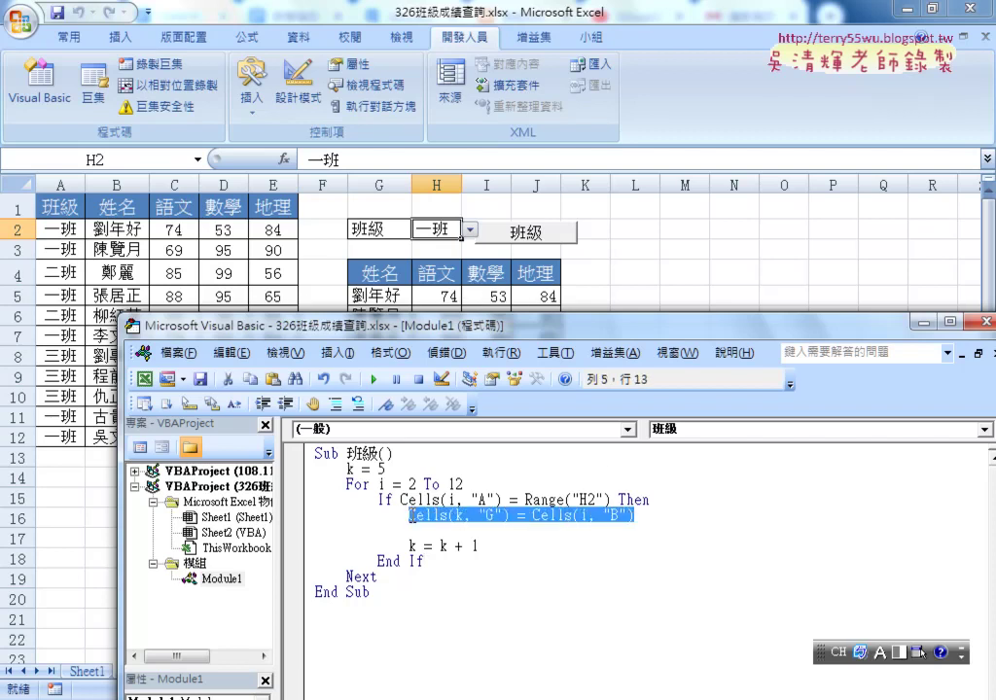
# Duplicate the Cells(k, "G") = Cells(i, "B") statement three more times
pyautogui.hotkey('ctrl', 'c')
pyautogui.click(509, 532)
pyautogui.hotkey('ctrl', 'v')
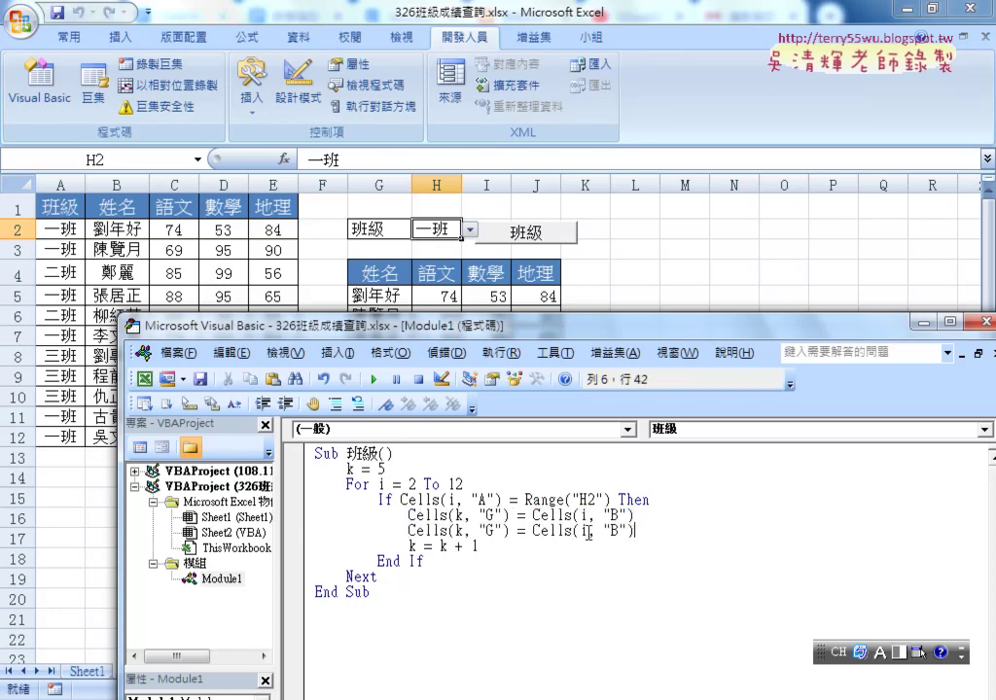
pyautogui.press('Return')
pyautogui.hotkey('ctrl', 'v')
pyautogui.press('Return')
pyautogui.hotkey('ctrl', 'v')
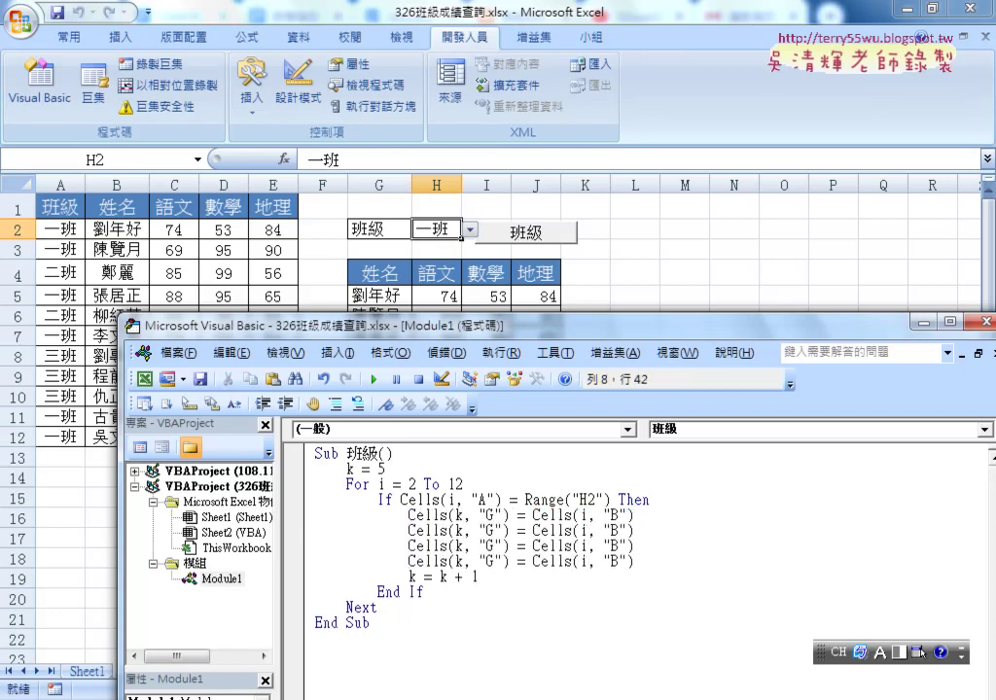
# Edit the copies so columns C, D, E fill columns H, I, J
pyautogui.doubleClick(614, 530)
pyautogui.write('C')
pyautogui.doubleClick(614, 546)
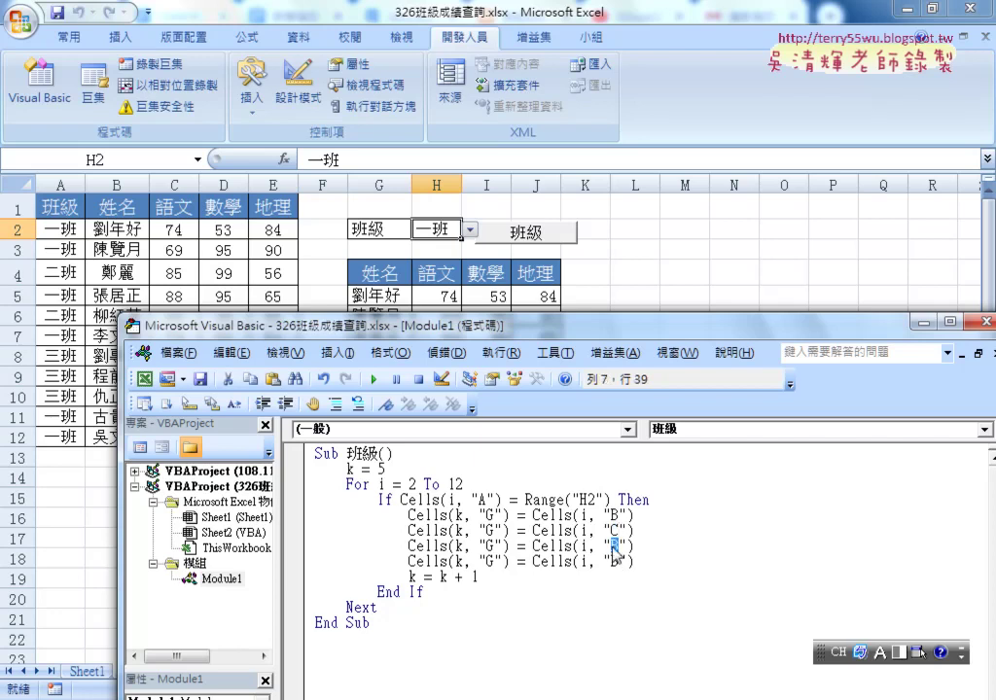
pyautogui.write('D')
pyautogui.doubleClick(614, 561)
pyautogui.write('E')
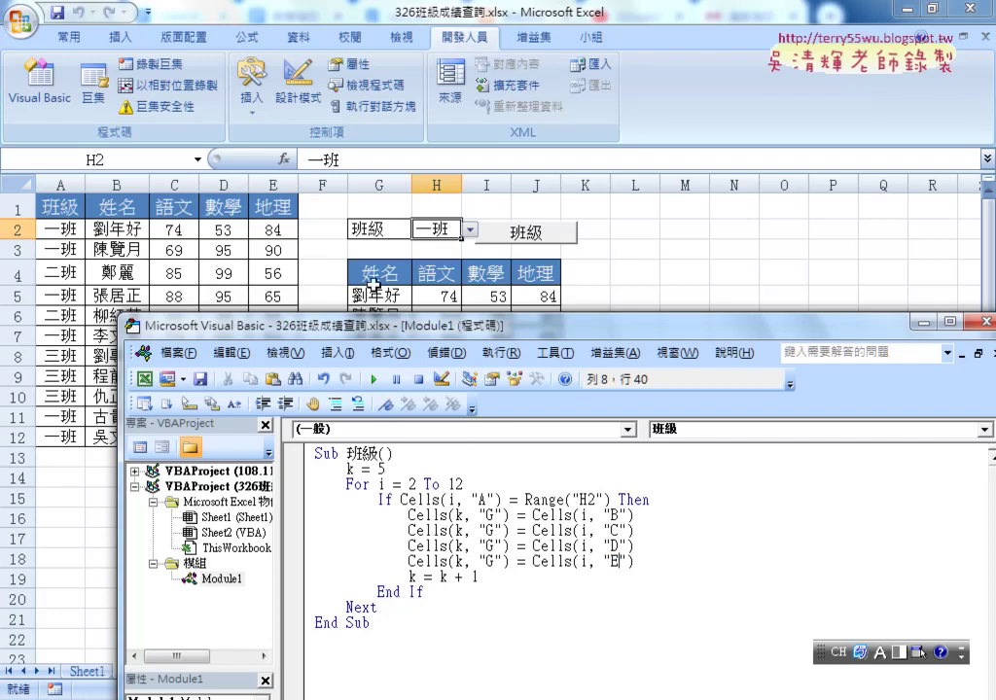
pyautogui.doubleClick(490, 530)
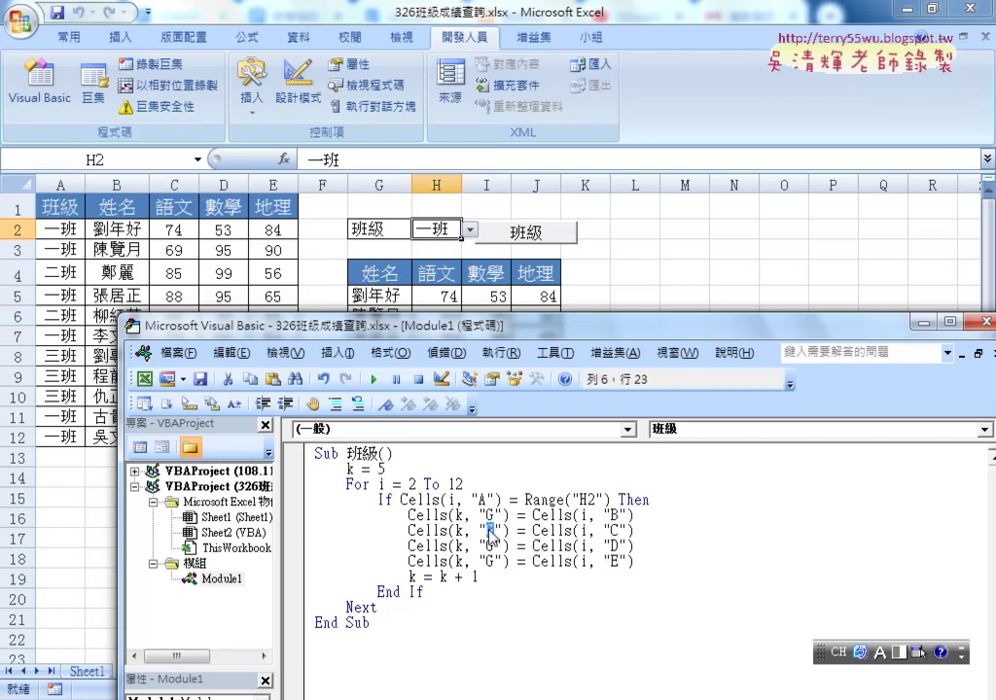
pyautogui.write('H')
pyautogui.doubleClick(490, 545)
pyautogui.write('I')
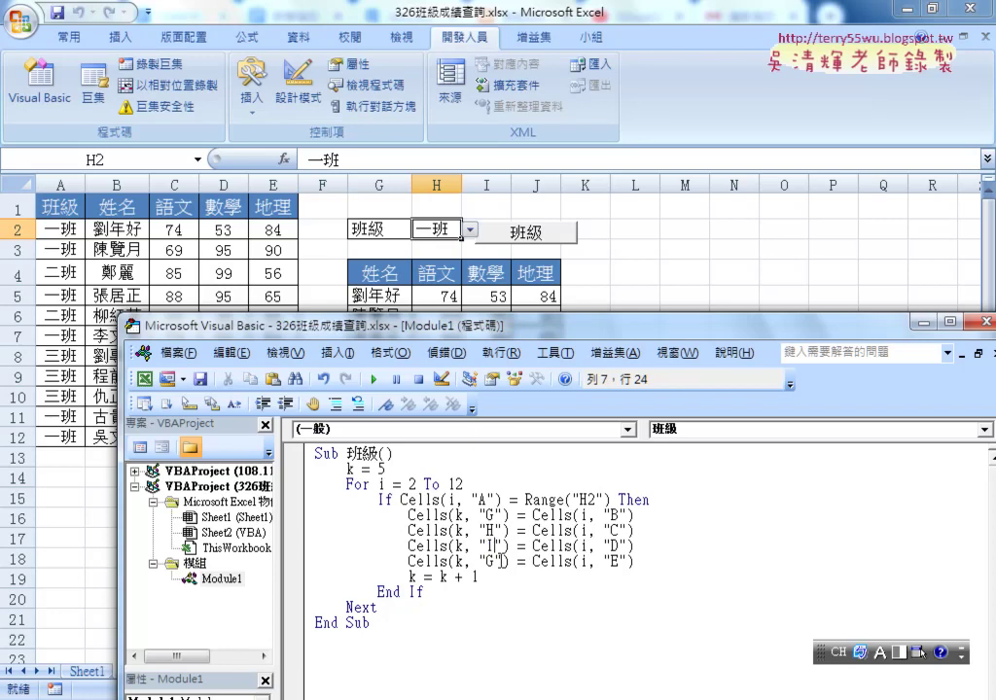
pyautogui.doubleClick(490, 561)
pyautogui.write('J')
# Move the code window aside and select the results range G5:J12
pyautogui.click(532, 607)
pyautogui.click(491, 634)
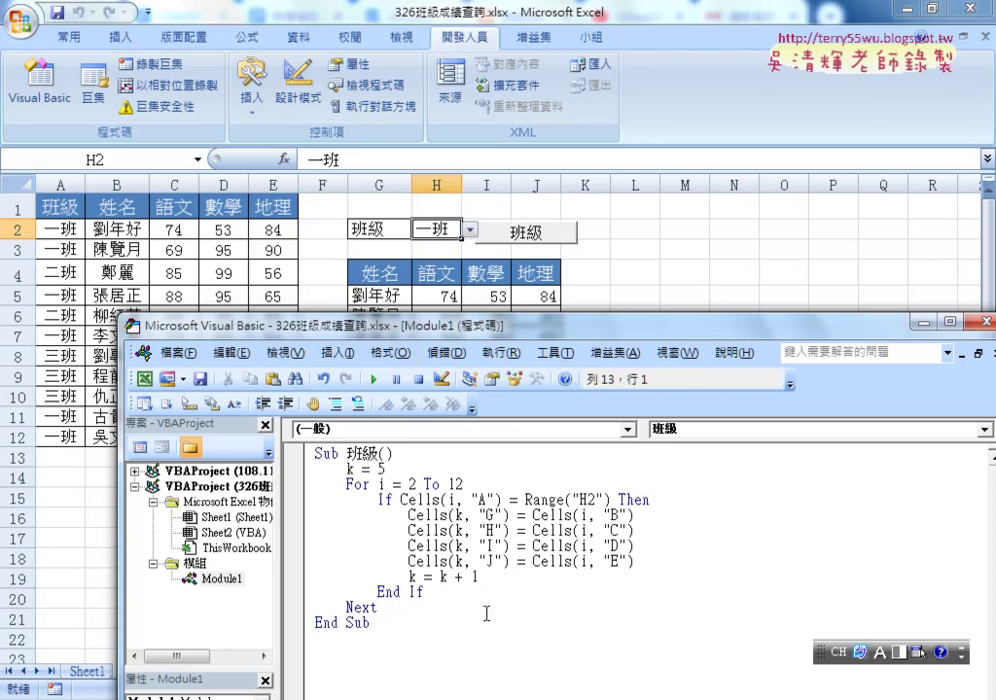
pyautogui.click(487, 616)
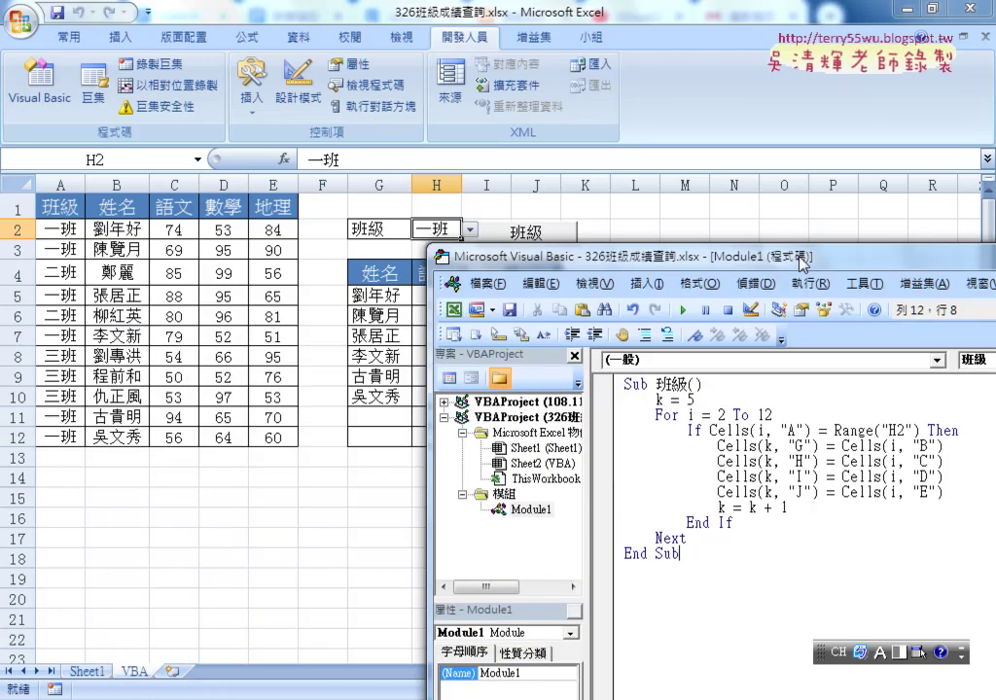
pyautogui.moveTo(491, 333); pyautogui.dragTo(831, 207)
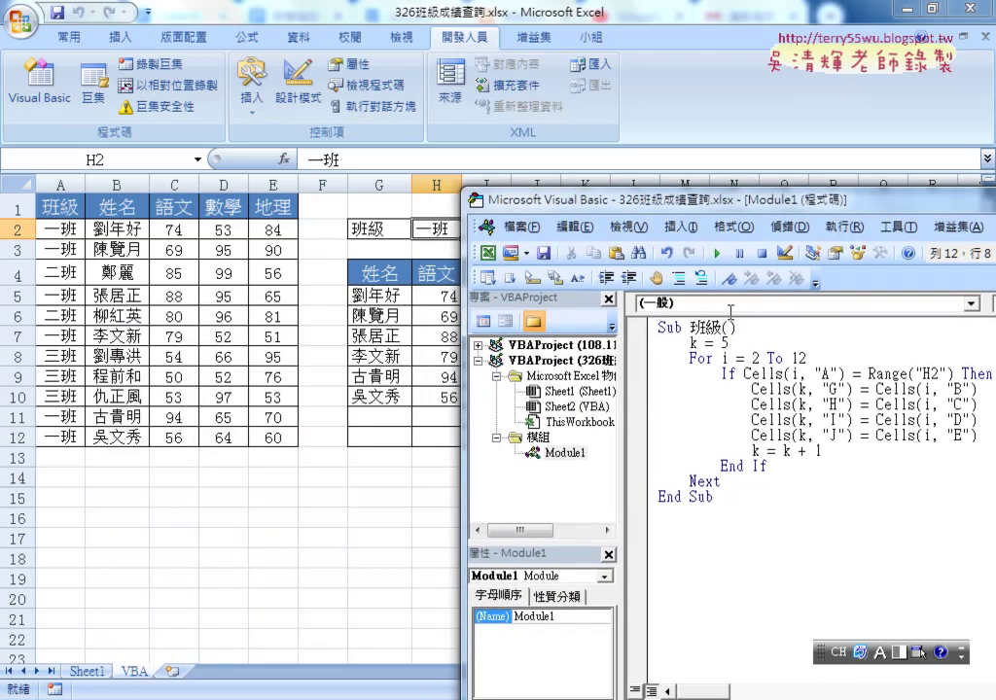
pyautogui.moveTo(374, 295)
pyautogui.mouseDown()
pyautogui.moveTo(523, 421)
pyautogui.moveTo(526, 439)
pyautogui.mouseUp()
# Clear the G5:J12 results and run the 班級 macro for 一班
pyautogui.press('Delete')
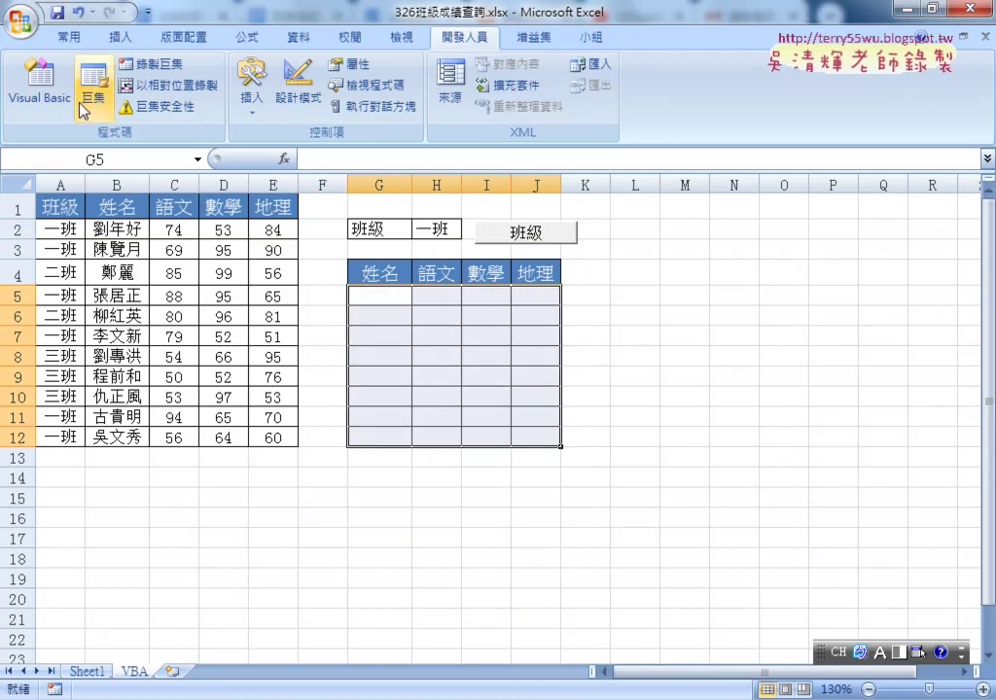
pyautogui.click(39, 87)
pyautogui.click(728, 404)
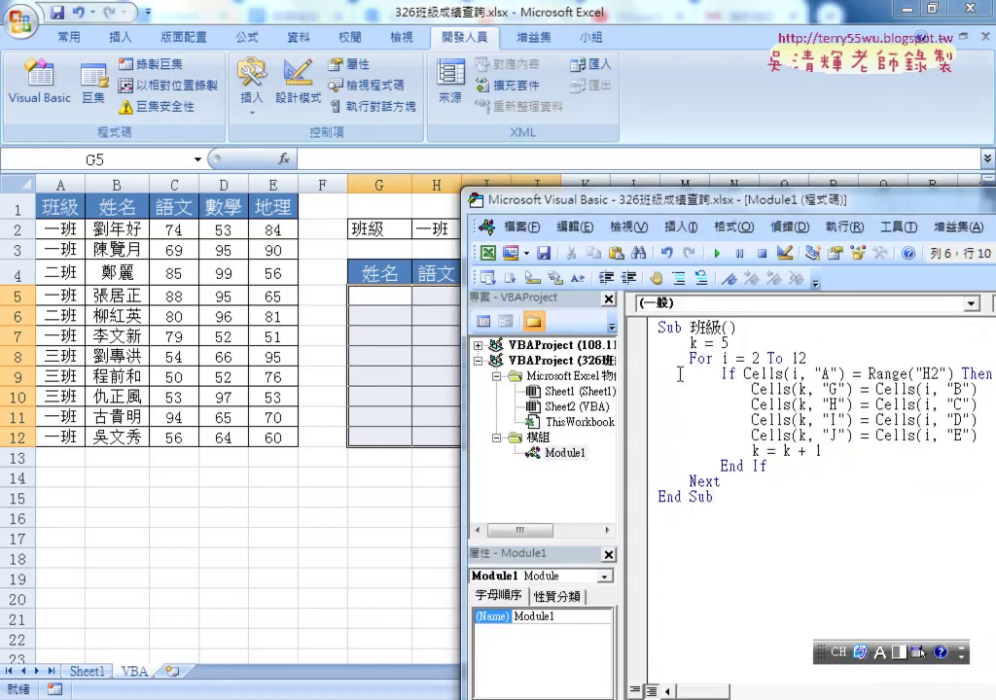
pyautogui.click(416, 376)
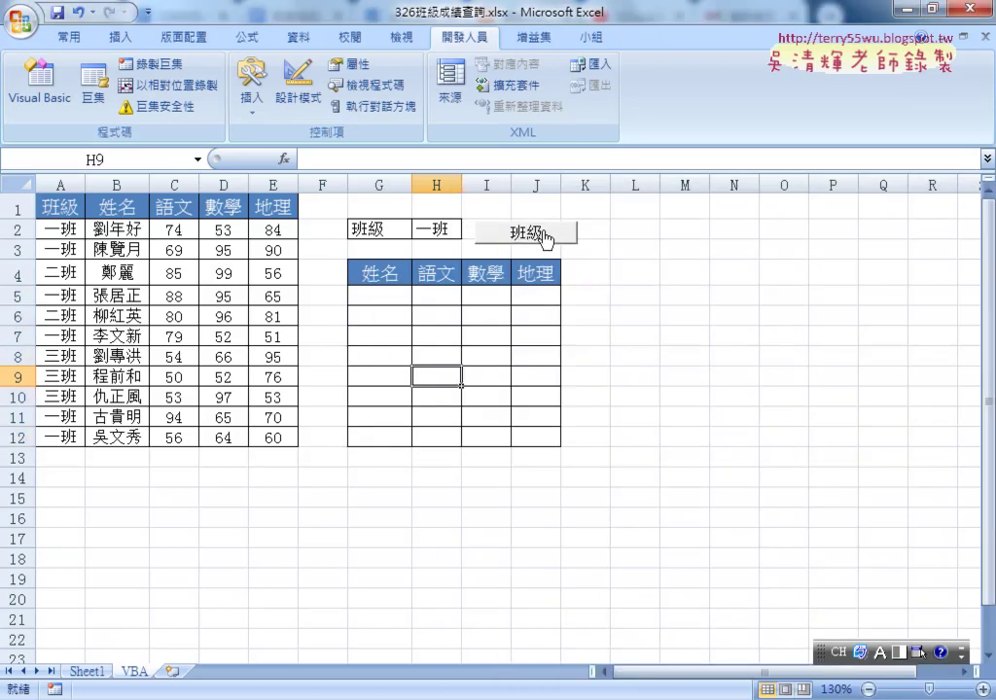
pyautogui.click(545, 239)
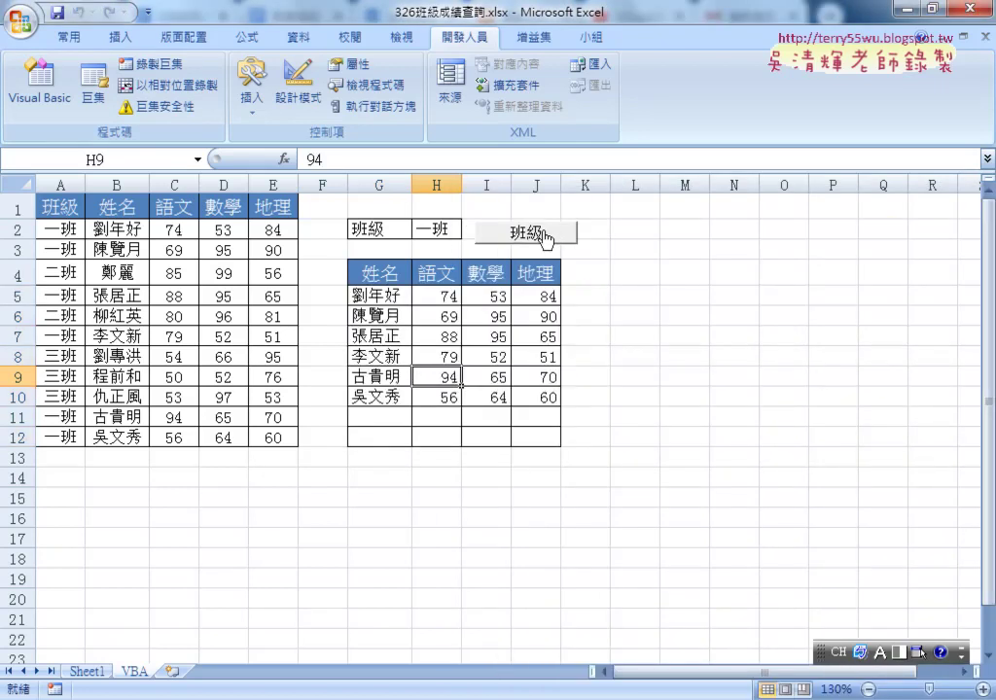
# Choose 二班 in H2, run 班級, and inspect the new rows above leftover 一班 rows
pyautogui.click(449, 231)
pyautogui.click(469, 229)
pyautogui.click(446, 263)
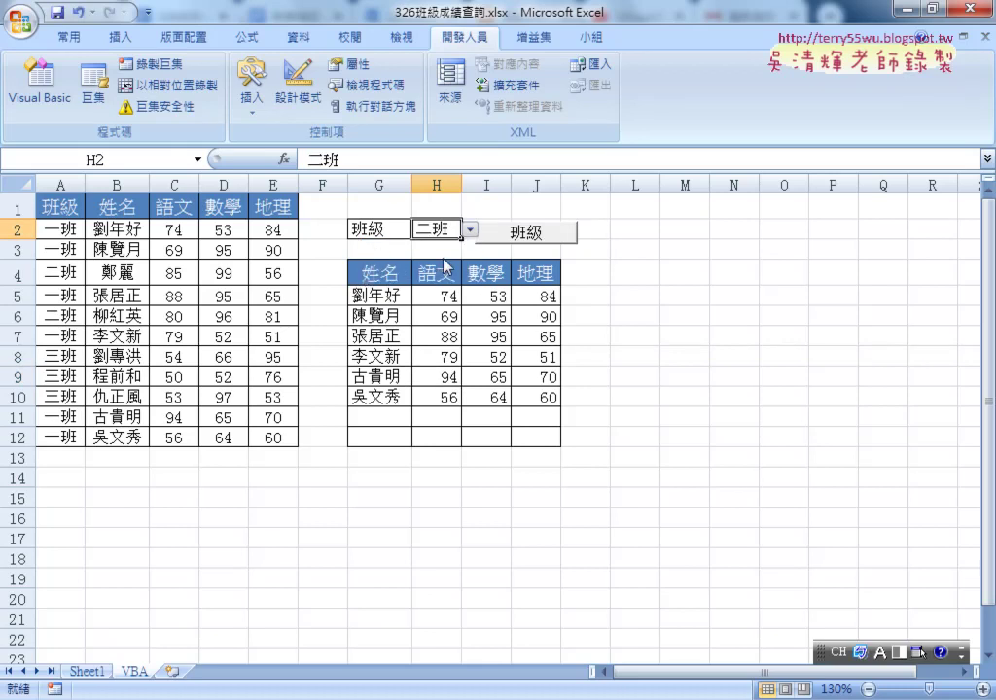
pyautogui.click(544, 239)
pyautogui.moveTo(379, 294)
pyautogui.mouseDown()
pyautogui.moveTo(396, 313)
pyautogui.moveTo(539, 320)
pyautogui.mouseUp()
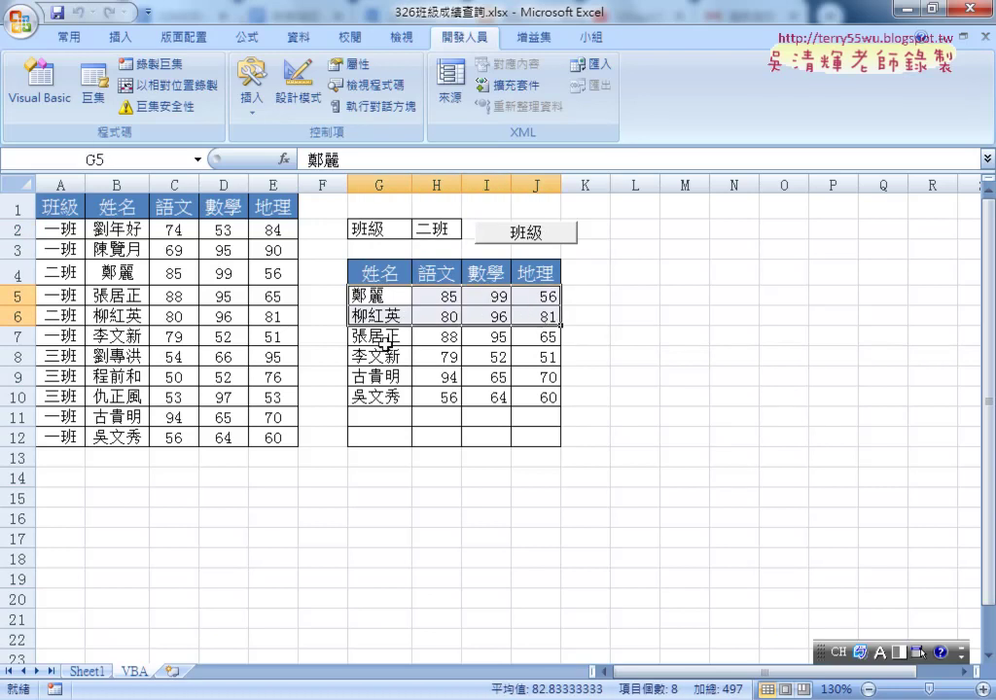
pyautogui.moveTo(382, 340); pyautogui.dragTo(532, 396)
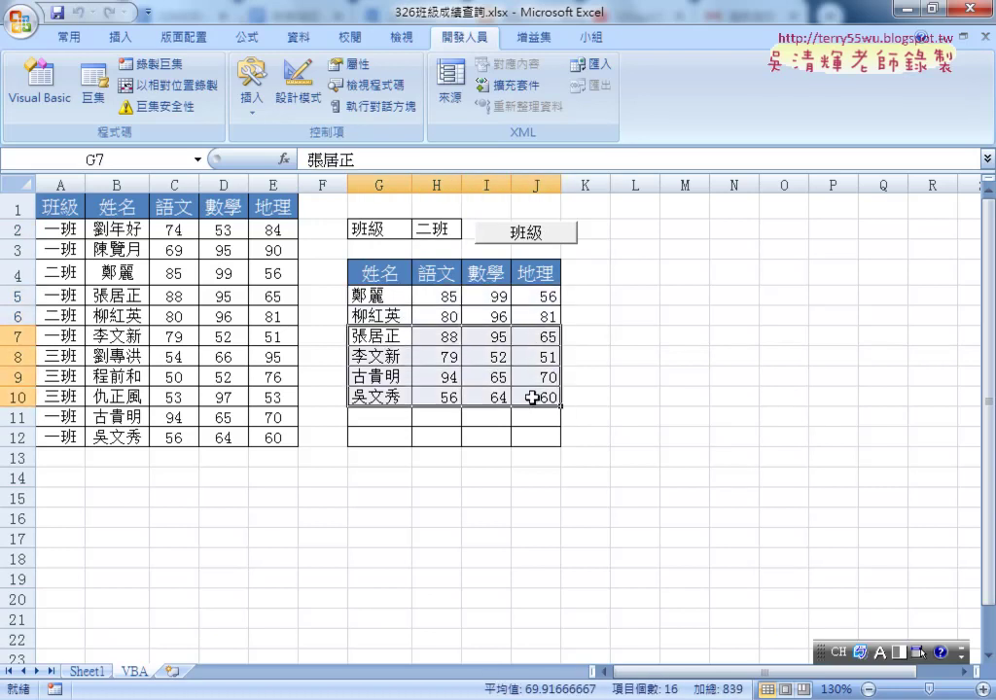
pyautogui.click(39, 87)
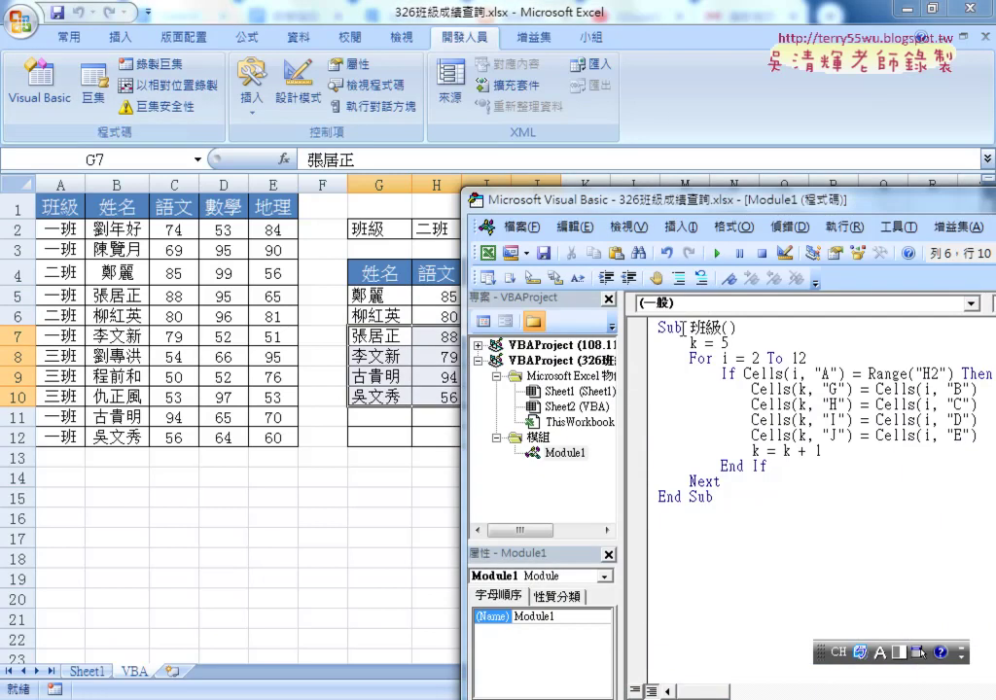
# Insert Range("G5:j12").ClearContents as the macro's first line, picking ClearContents from autocomplete
pyautogui.click(753, 327)
pyautogui.press('Return')
pyautogui.press('Tab')
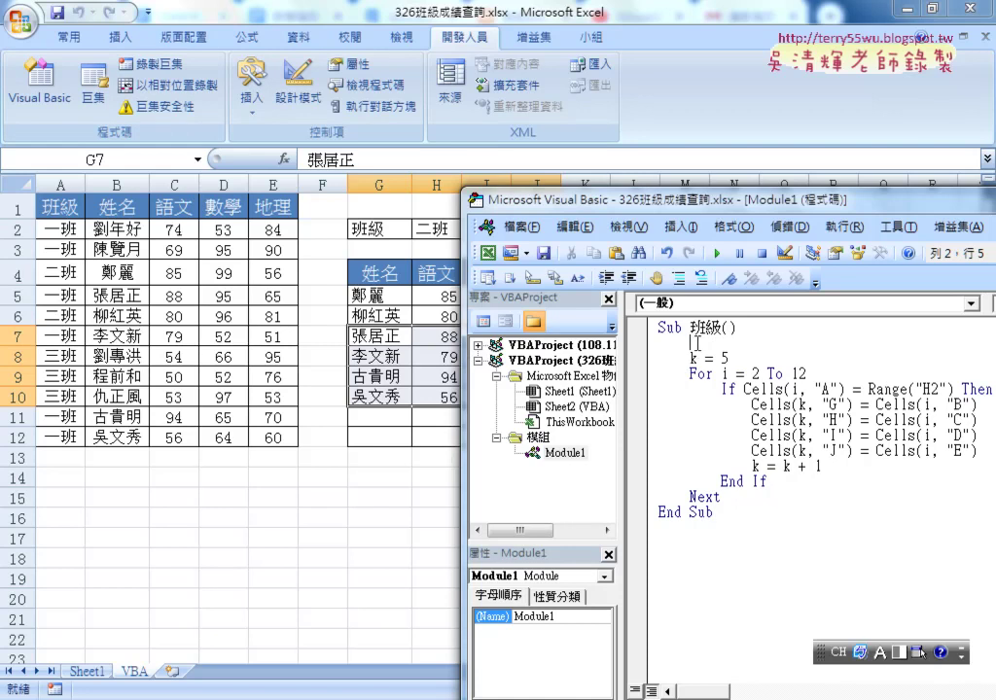
pyautogui.write('ran')
pyautogui.write('ge(')
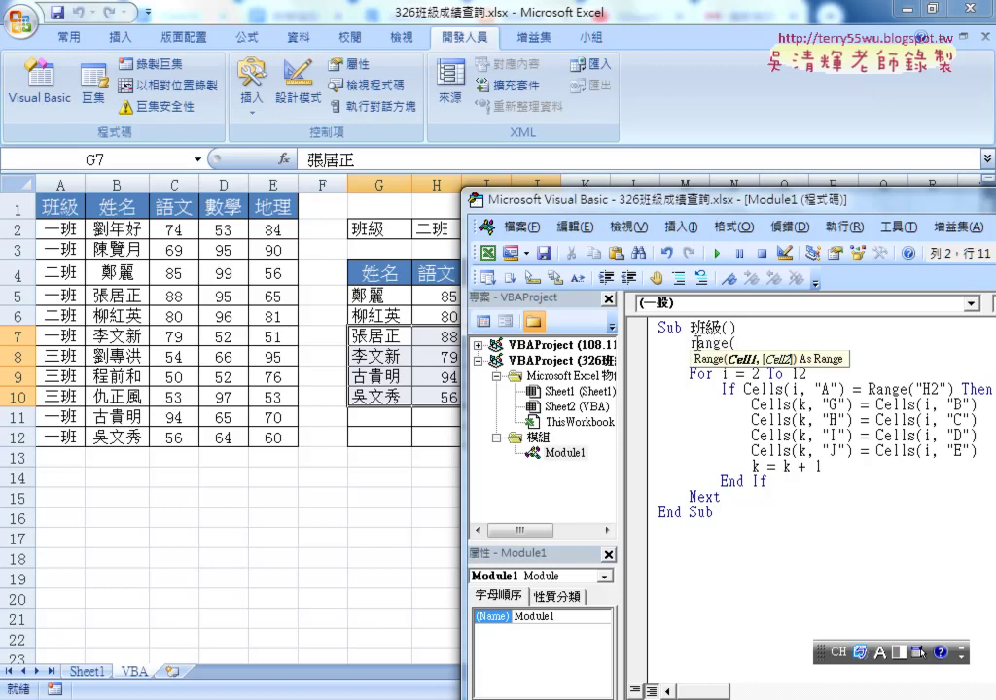
pyautogui.write('"')
pyautogui.write('G')
pyautogui.write('5:')
pyautogui.moveTo(551, 202); pyautogui.dragTo(547, 236)
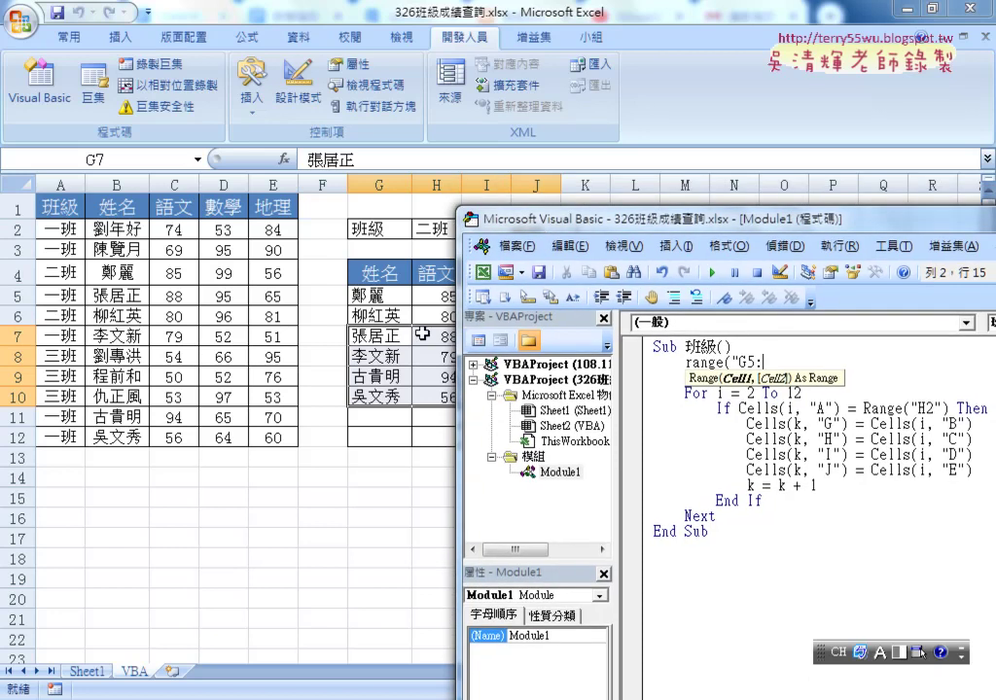
pyautogui.write('j12')
pyautogui.write('").')
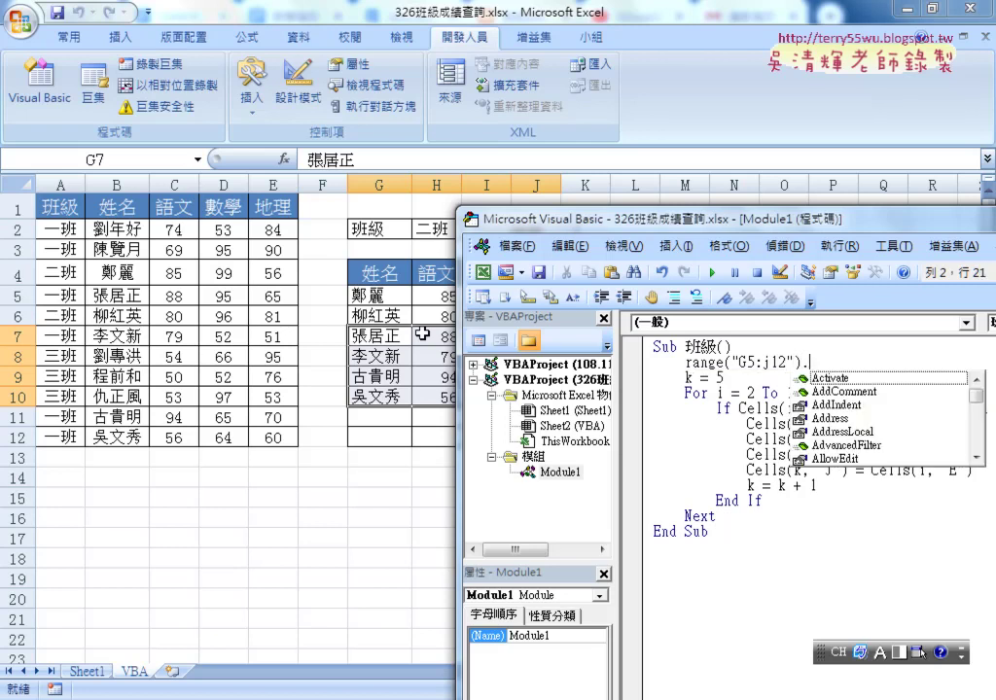
pyautogui.write('ce')
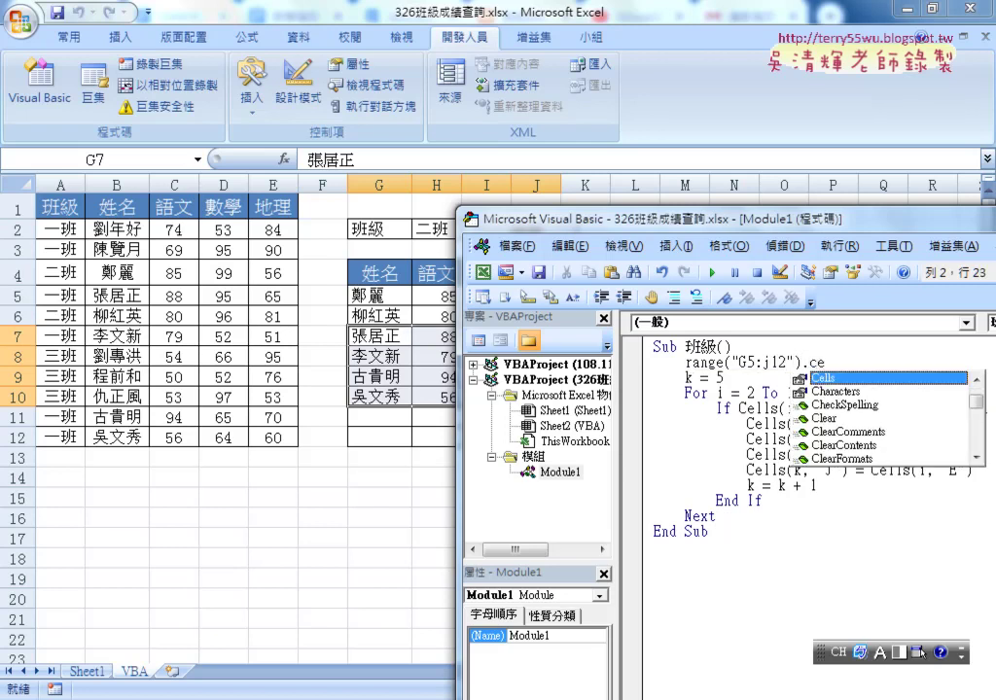
pyautogui.write('l')
pyautogui.press('BackSpace')
pyautogui.press('BackSpace')
pyautogui.write('l')
pyautogui.press('Down')
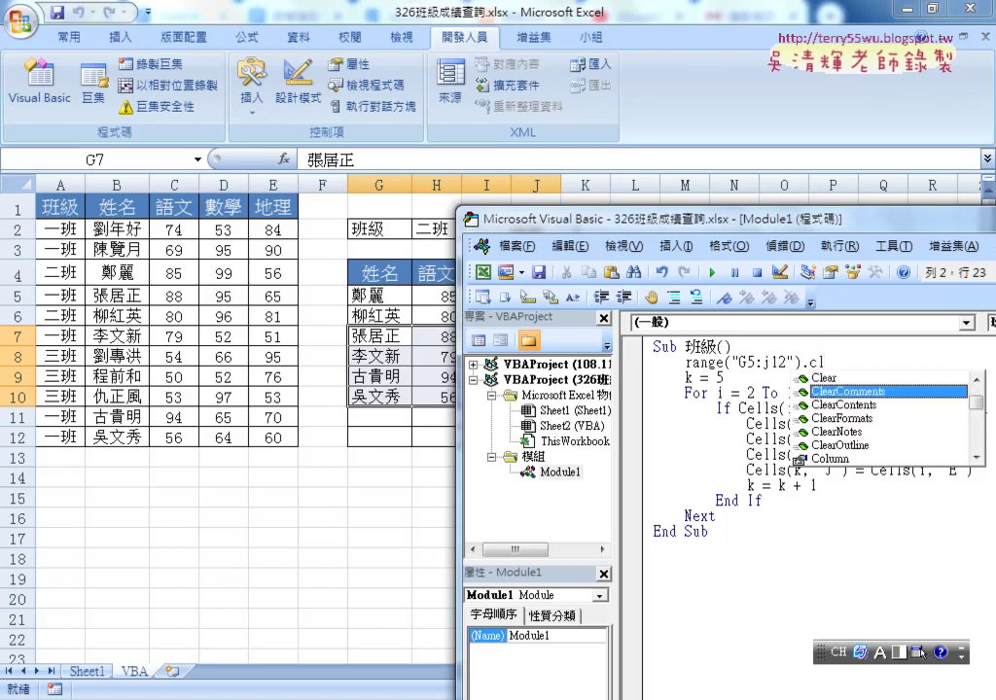
pyautogui.press('Down')
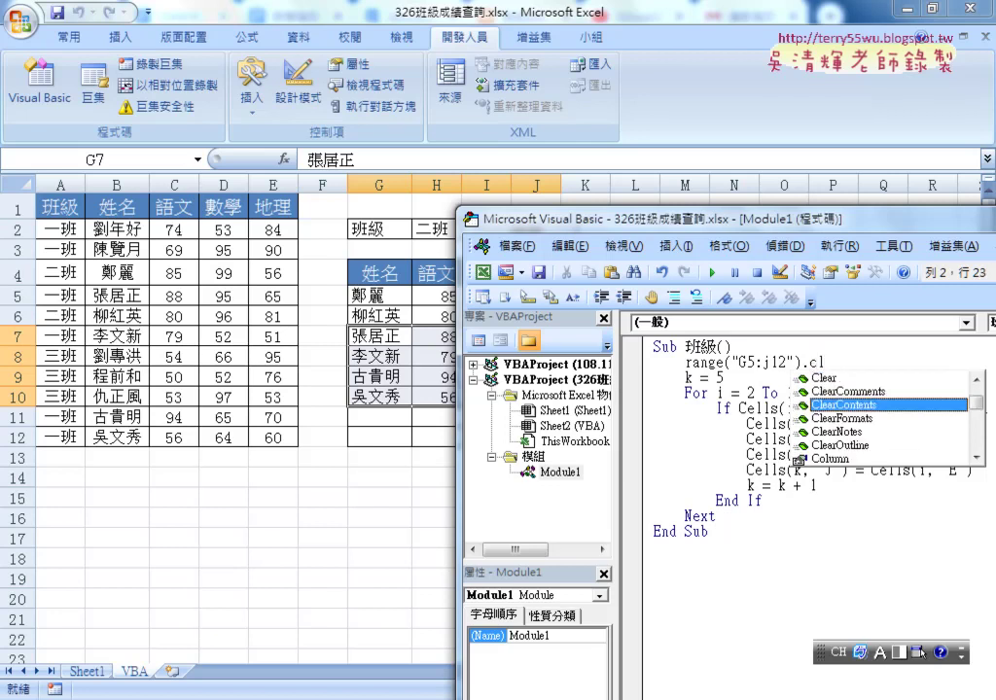
pyautogui.press('Tab')
pyautogui.press('Down')
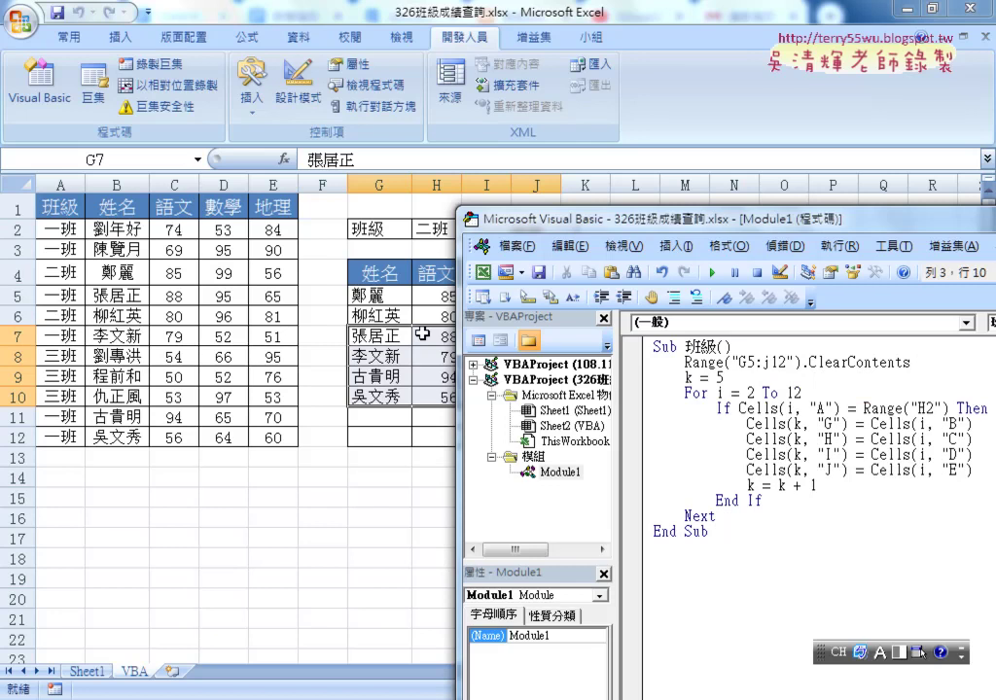
# Correct the lowercase j to J so the range reads G5:J12
pyautogui.click(774, 362)
pyautogui.moveTo(774, 362); pyautogui.dragTo(764, 361)
pyautogui.write('J')
pyautogui.press('Down')
pyautogui.press('Down')
pyautogui.press('Down')
pyautogui.click(393, 508)
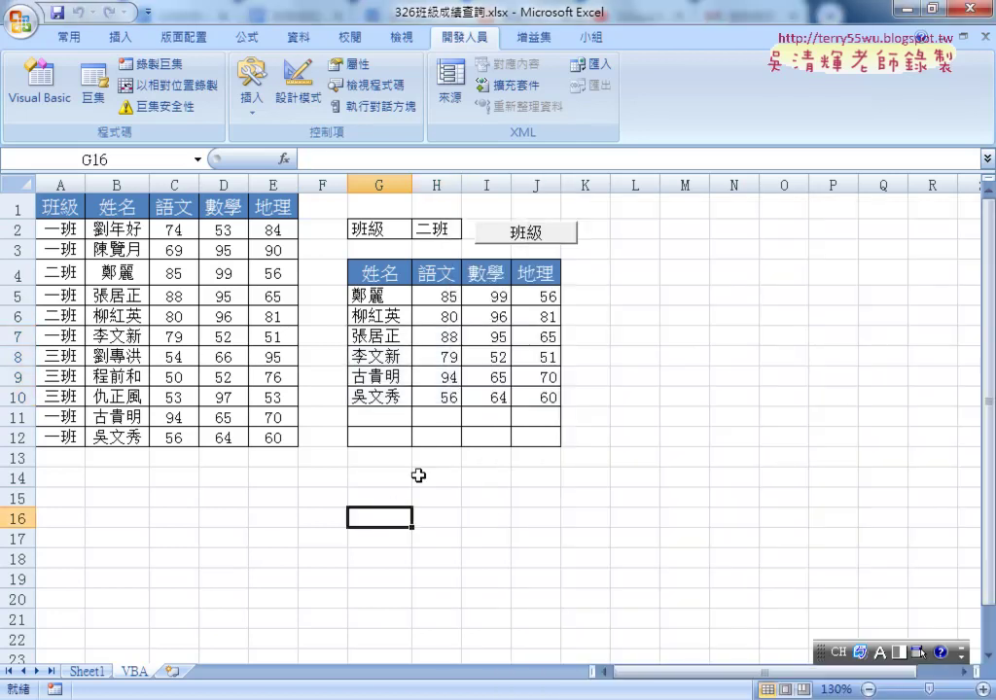
# Test the 班級 macro with 二班, then 三班, then 一班 selected in H2
pyautogui.click(540, 243)
pyautogui.click(455, 231)
pyautogui.click(470, 230)
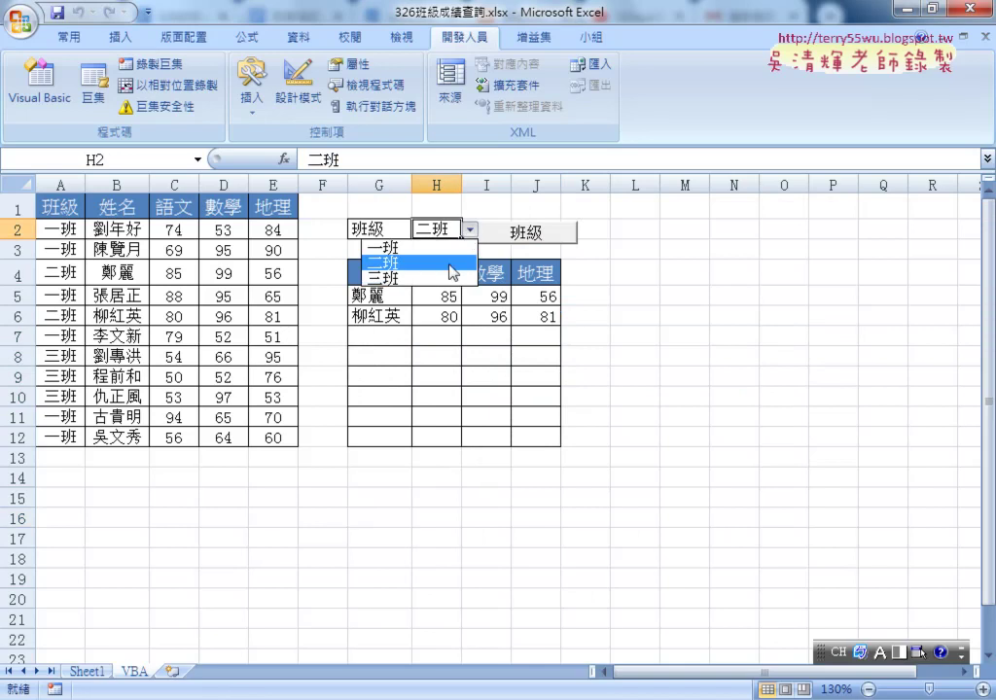
pyautogui.click(449, 276)
pyautogui.click(526, 234)
pyautogui.click(470, 229)
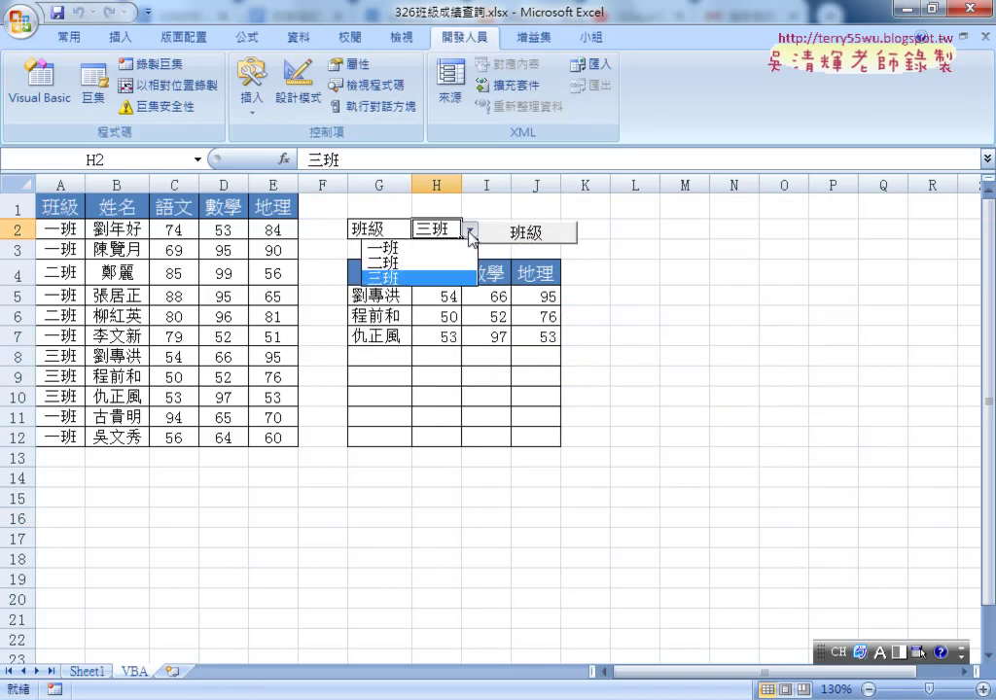
pyautogui.click(384, 244)
pyautogui.click(522, 235)
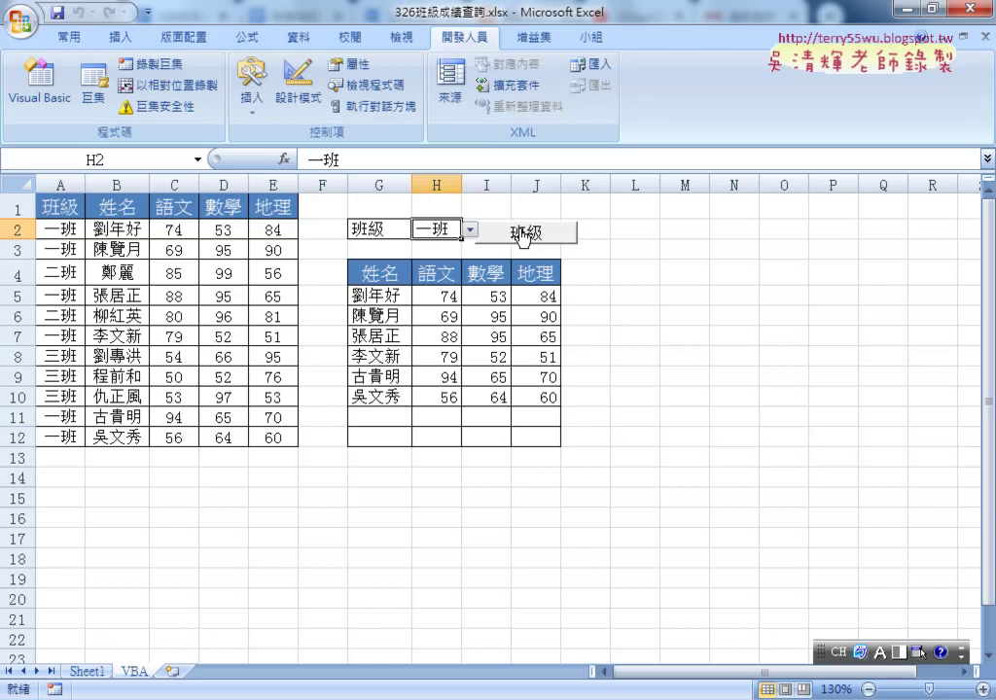
pyautogui.click(86, 671)
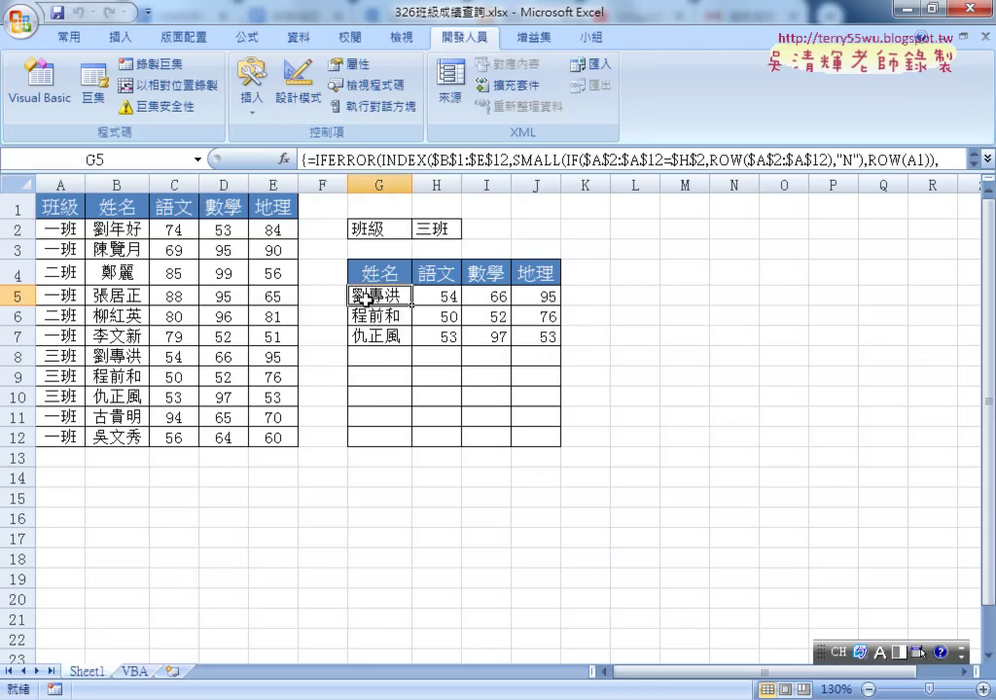
# Re-enter Sheet1's G5 formula unchanged as an array formula with Ctrl+Shift+Enter
pyautogui.click(941, 158)
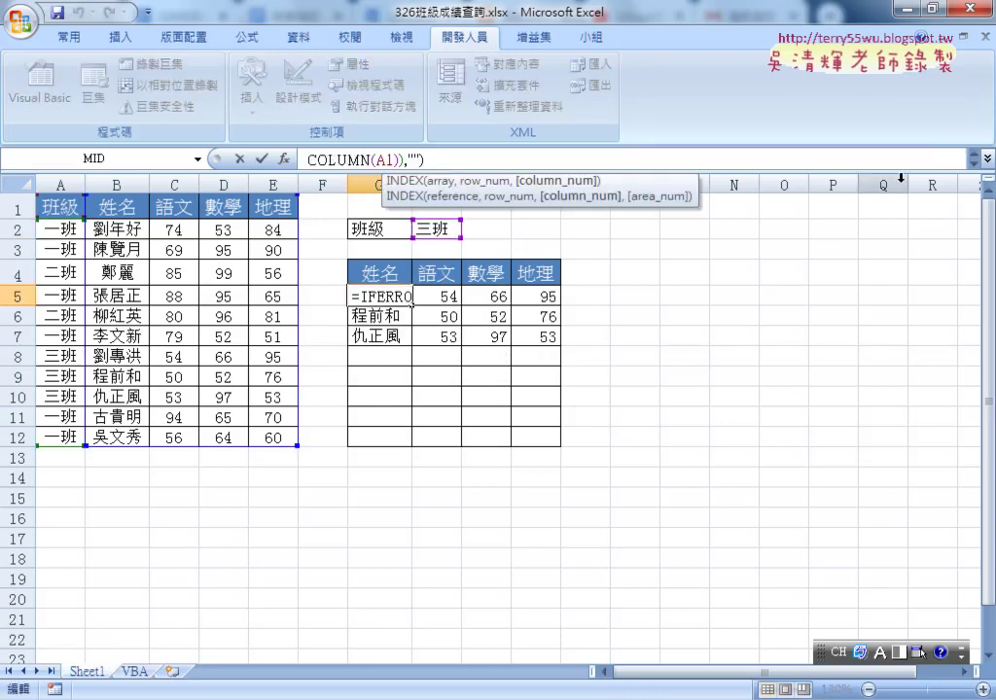
pyautogui.click(987, 159)
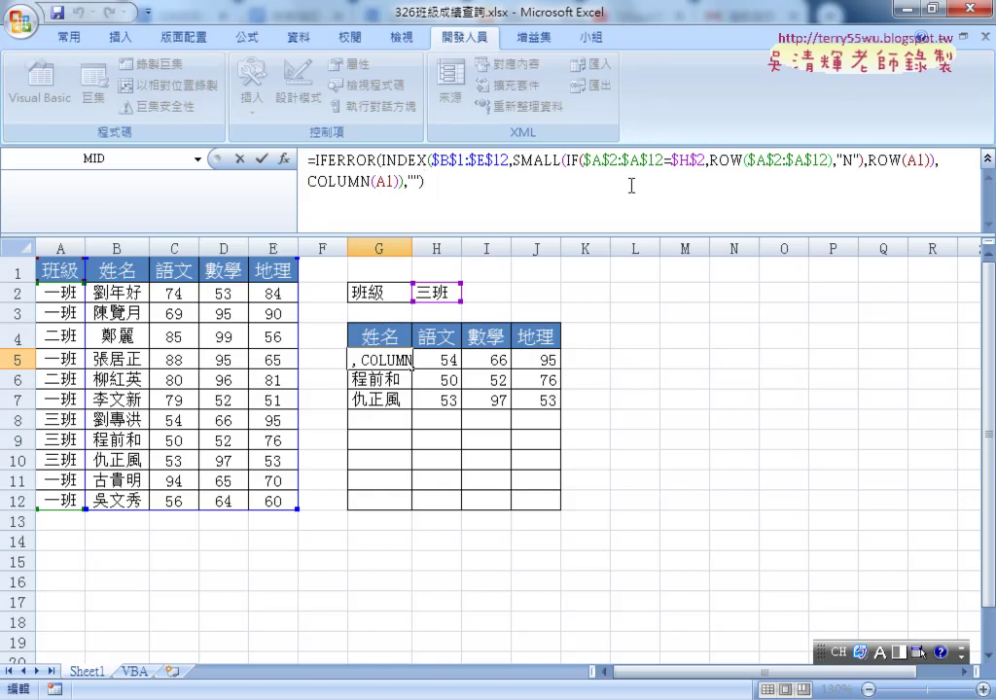
pyautogui.hotkey('ctrl', 'shift', 'Return')
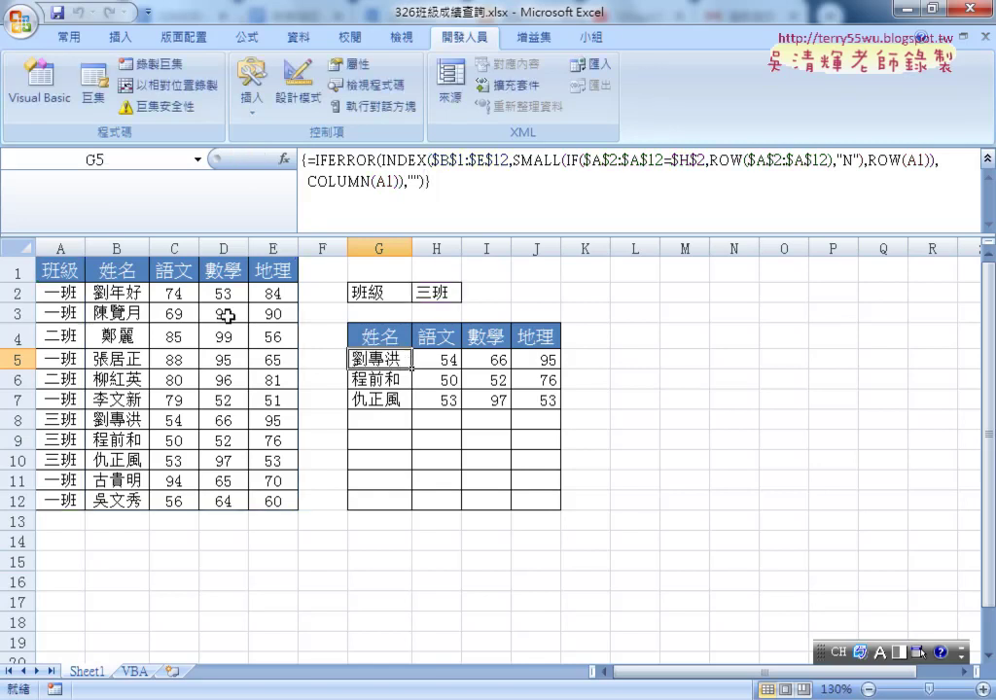
pyautogui.click(136, 672)
pyautogui.click(39, 82)
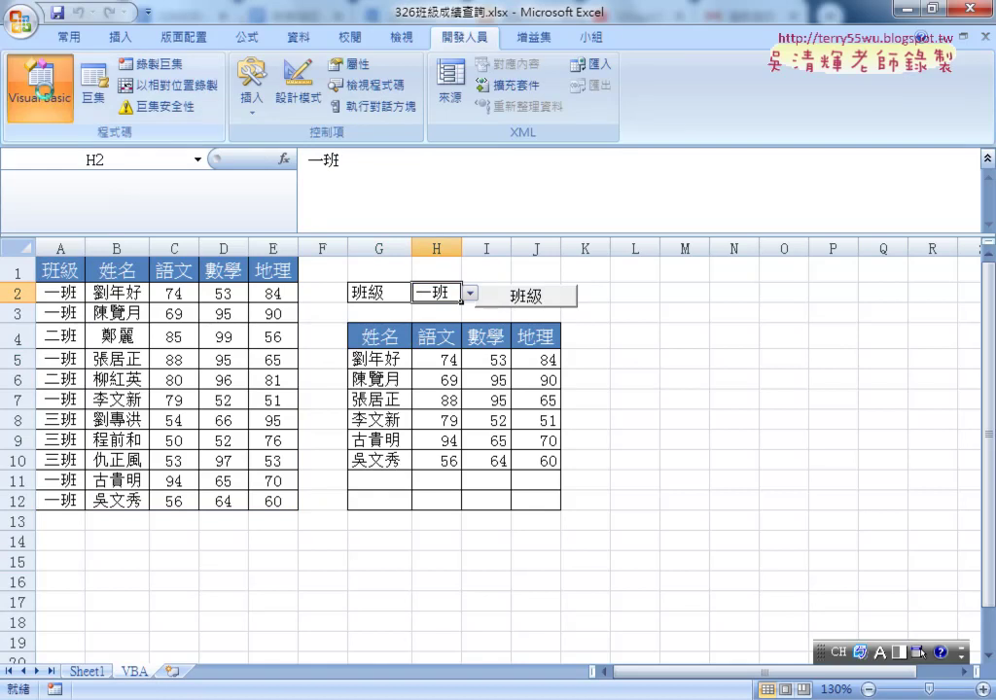
pyautogui.moveTo(528, 225); pyautogui.dragTo(263, 68)
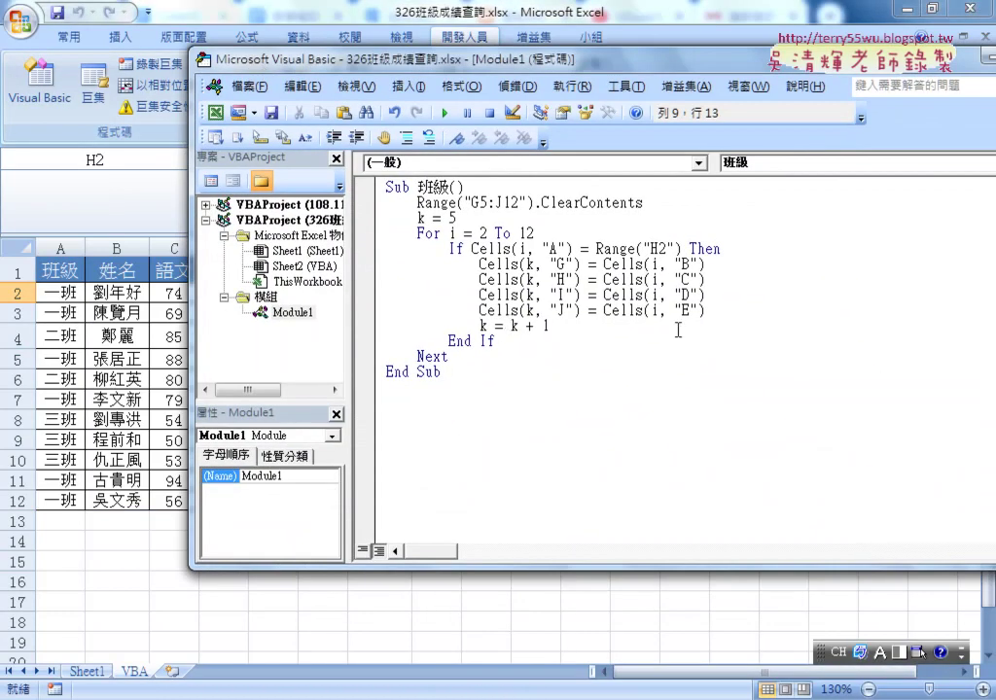
pyautogui.moveTo(710, 311); pyautogui.dragTo(369, 272)
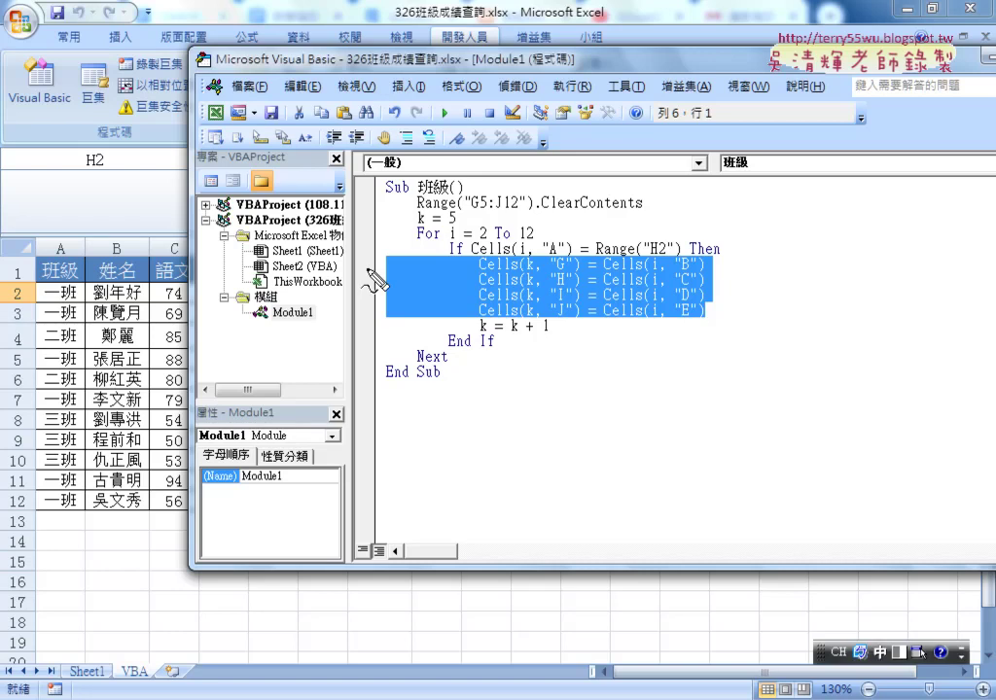
pyautogui.press('shift')
pyautogui.moveTo(675, 316); pyautogui.dragTo(695, 335)
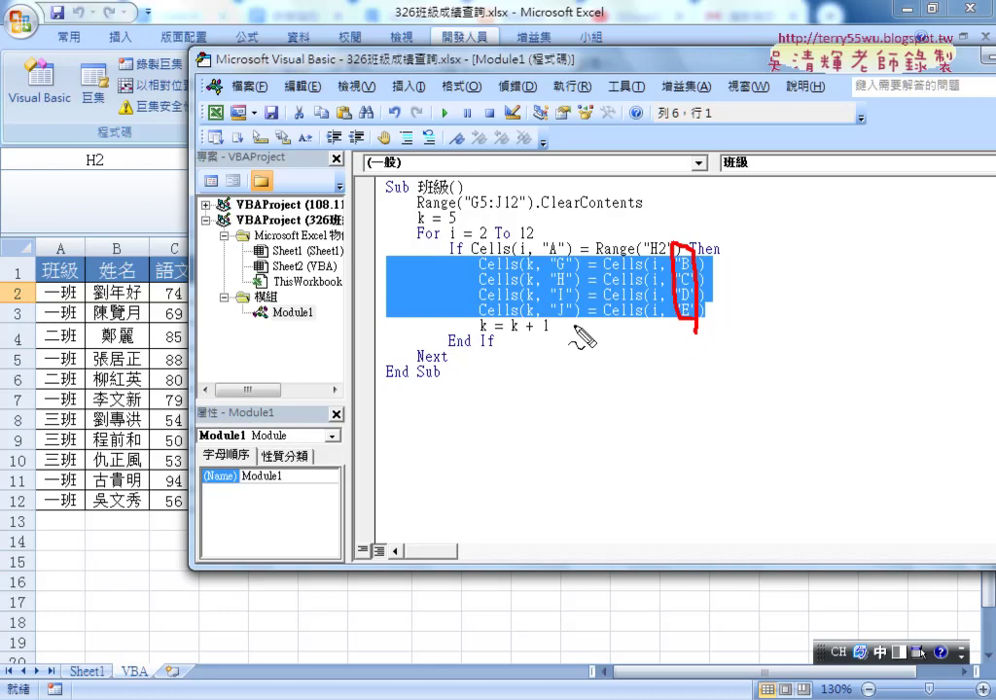
pyautogui.moveTo(552, 251)
pyautogui.mouseDown()
pyautogui.moveTo(570, 274)
pyautogui.moveTo(579, 331)
pyautogui.mouseUp()
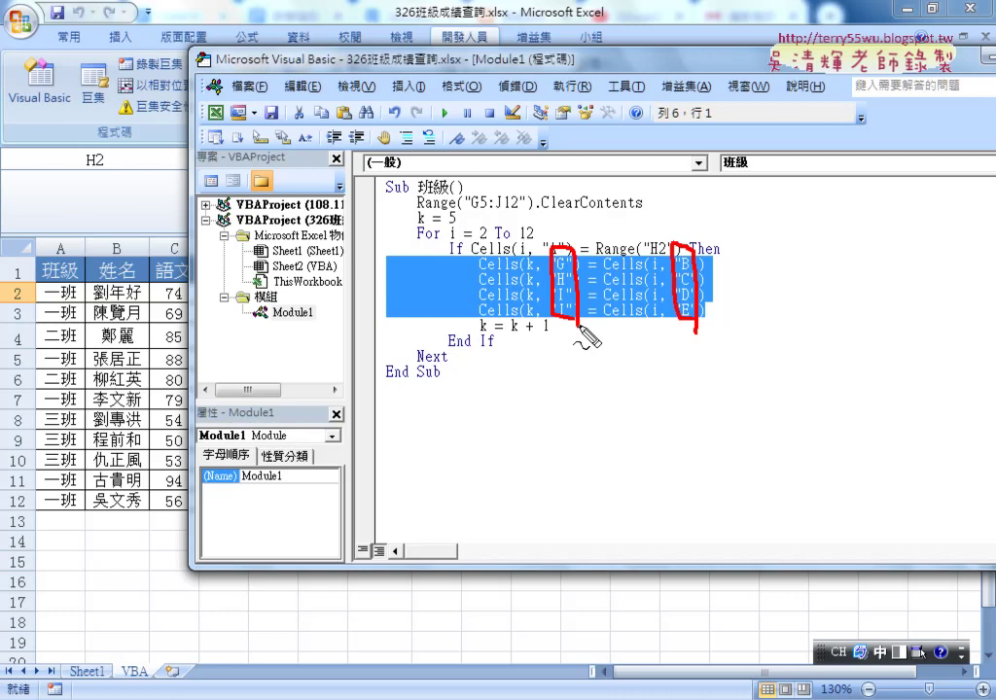
pyautogui.moveTo(642, 206)
pyautogui.mouseDown()
pyautogui.moveTo(583, 207)
pyautogui.moveTo(644, 220)
pyautogui.mouseUp()
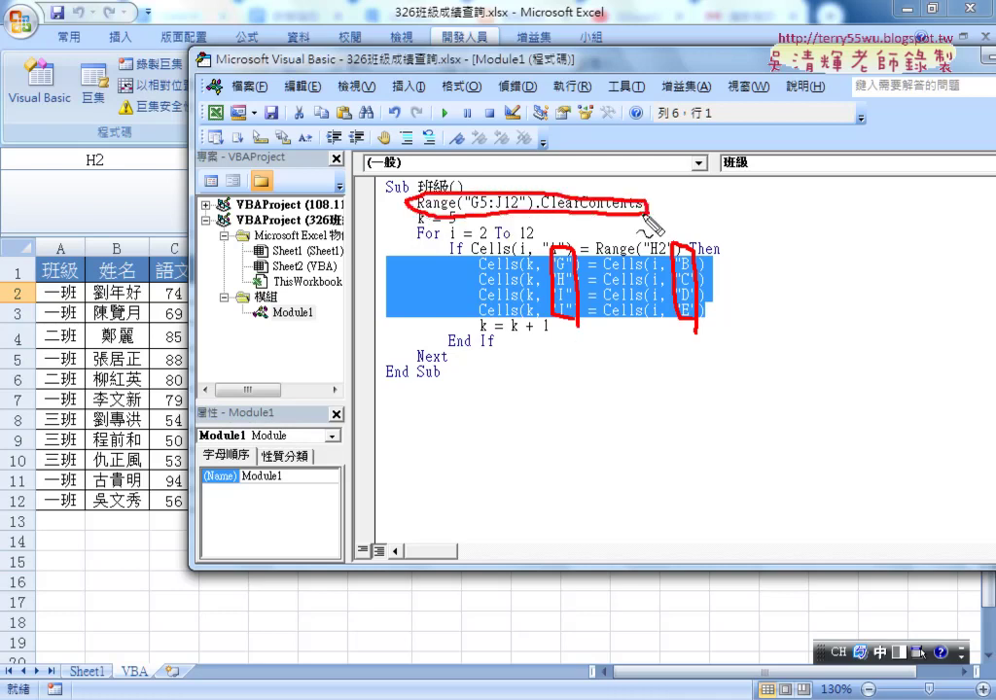
pyautogui.press('Escape')
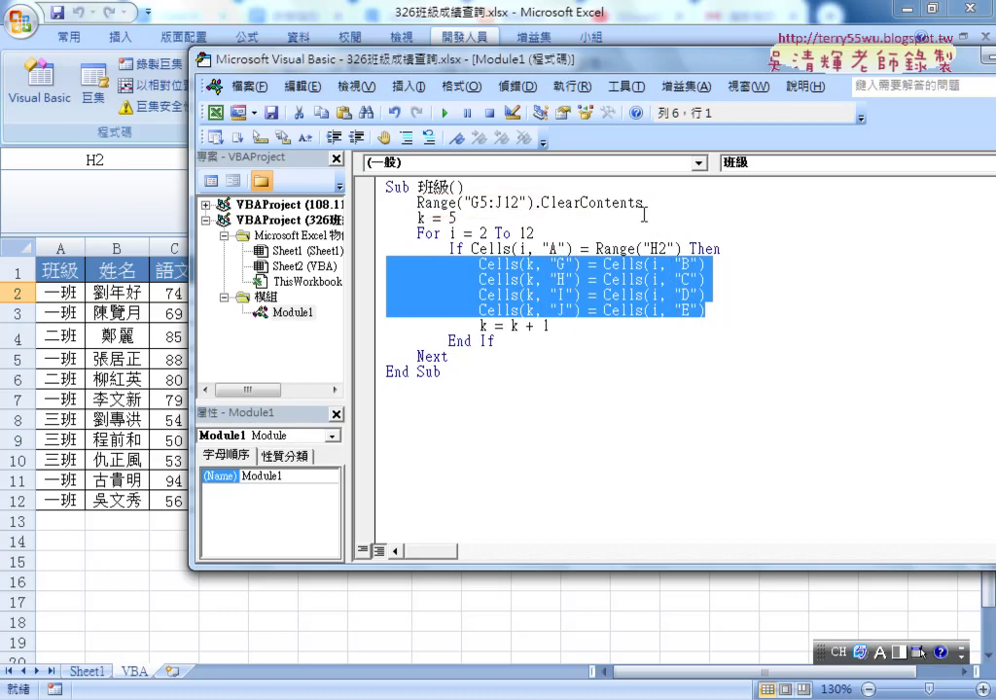
pyautogui.click(116, 419)
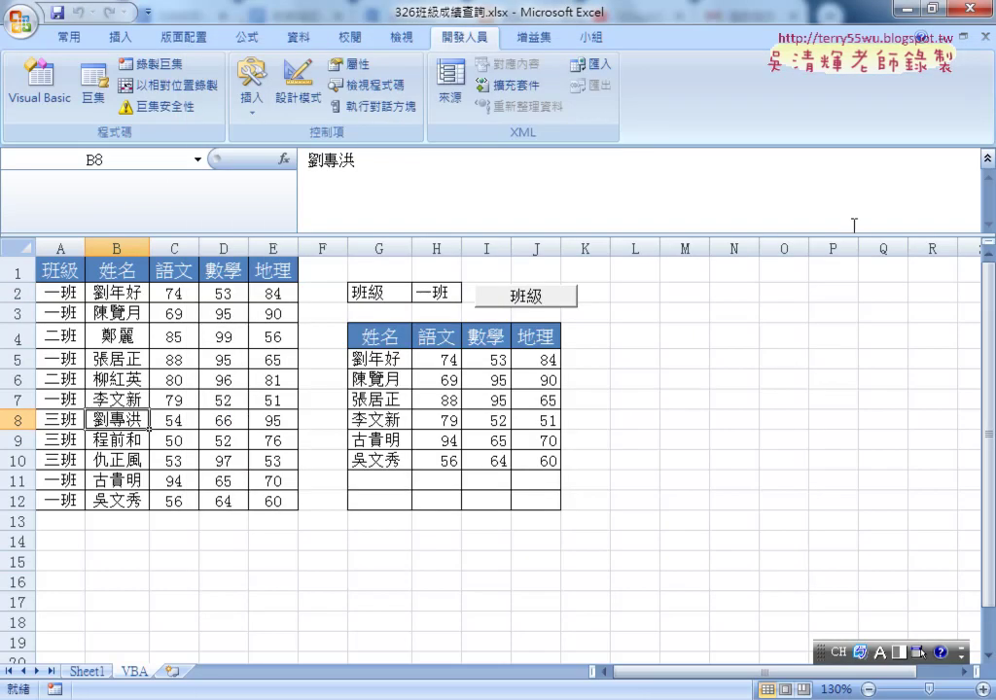
# Run the 班級 macro for 二班 and then 三班 via H2's dropdown
pyautogui.click(986, 157)
pyautogui.click(635, 294)
pyautogui.click(434, 228)
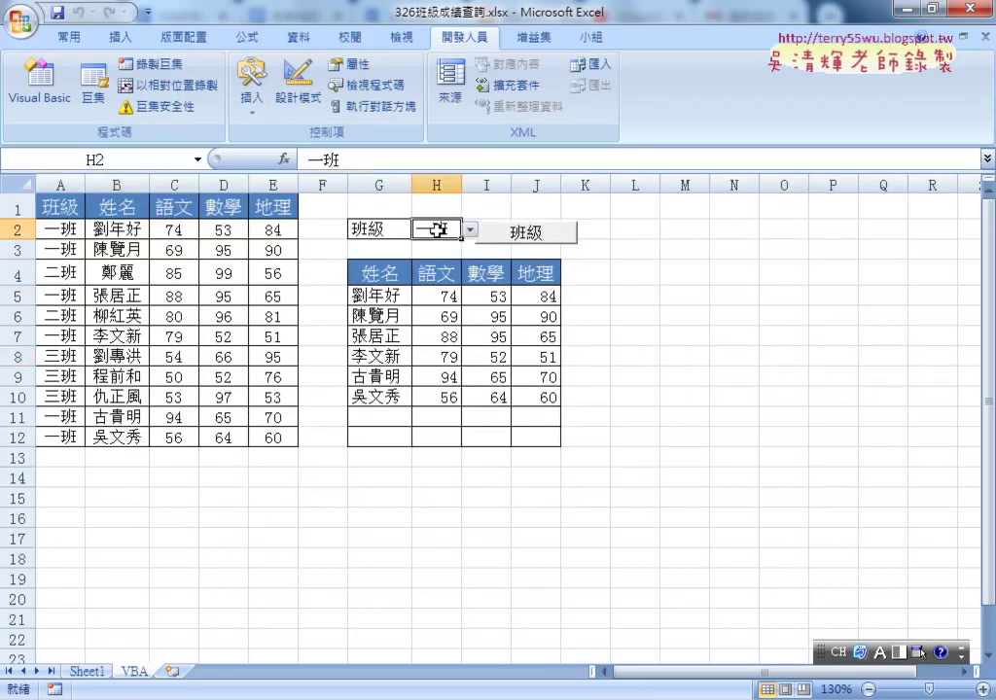
pyautogui.click(469, 229)
pyautogui.click(439, 263)
pyautogui.click(524, 237)
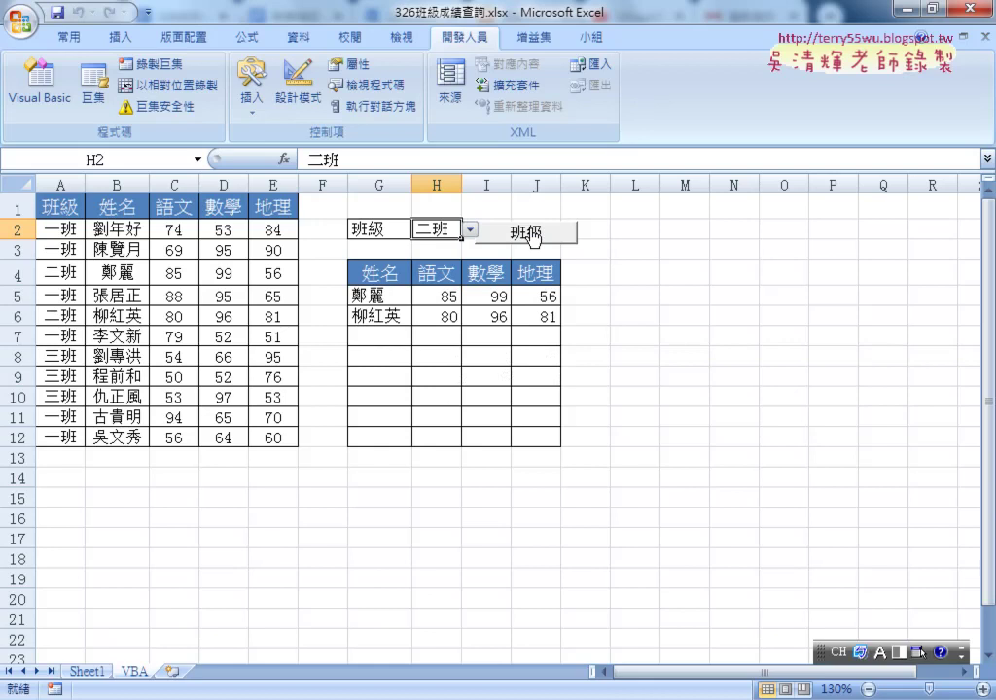
pyautogui.click(469, 229)
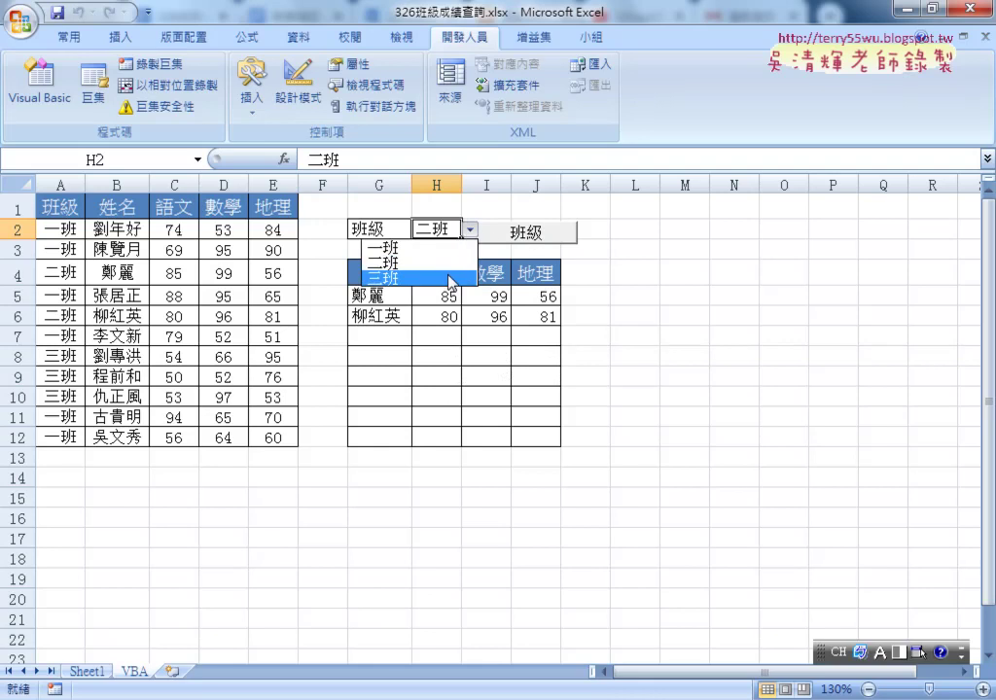
pyautogui.click(451, 278)
pyautogui.click(541, 235)
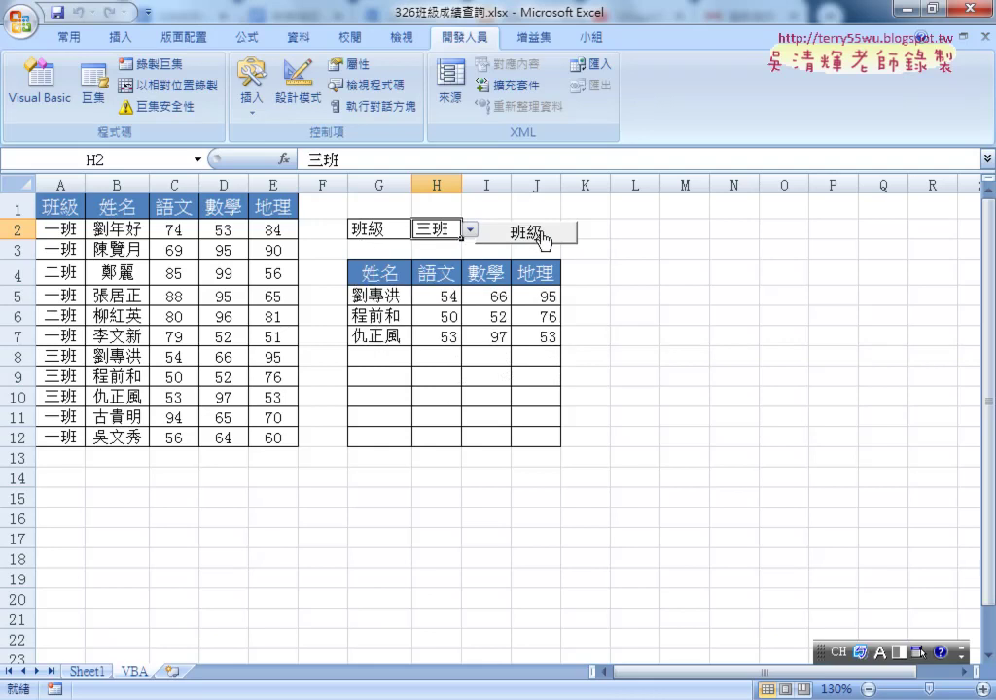
# Set Sheet1's H2 to 一班 so its formulas list that class
pyautogui.click(89, 669)
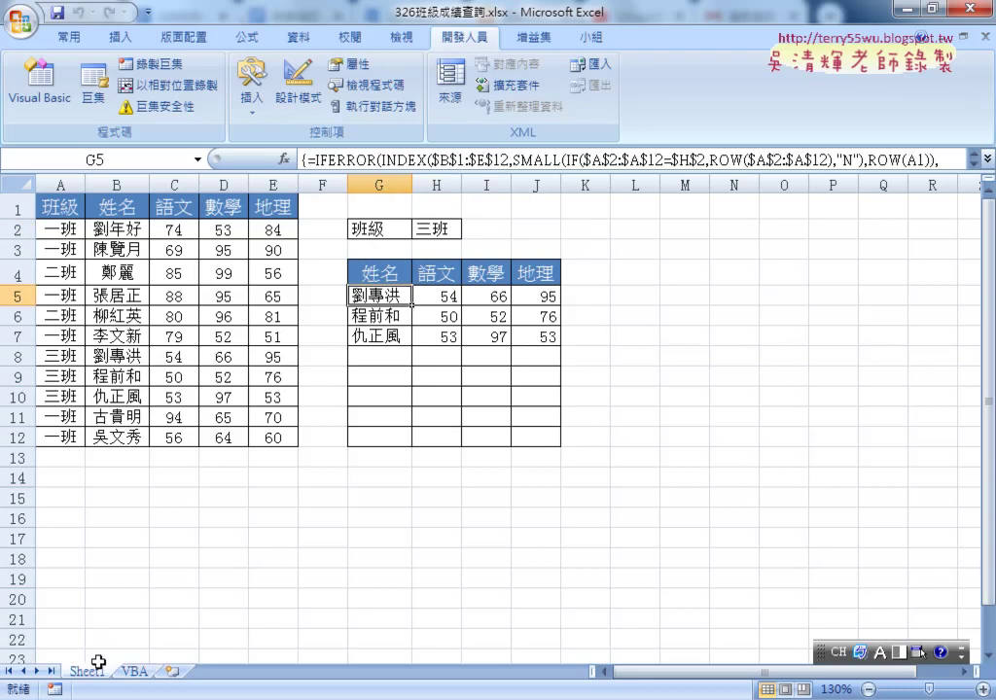
pyautogui.click(445, 226)
pyautogui.click(470, 229)
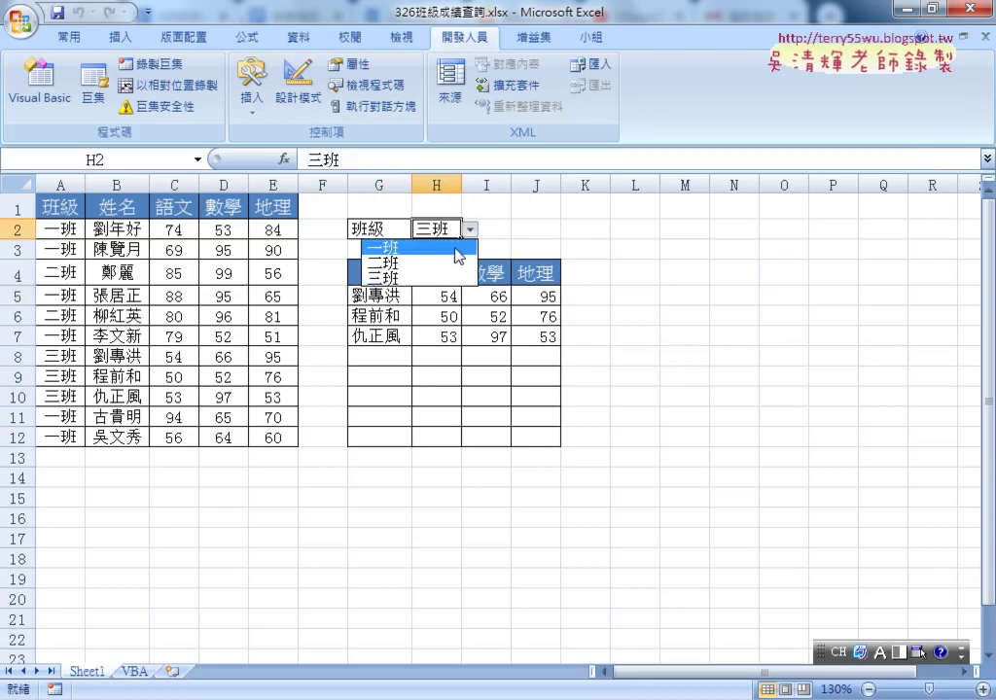
pyautogui.click(455, 249)
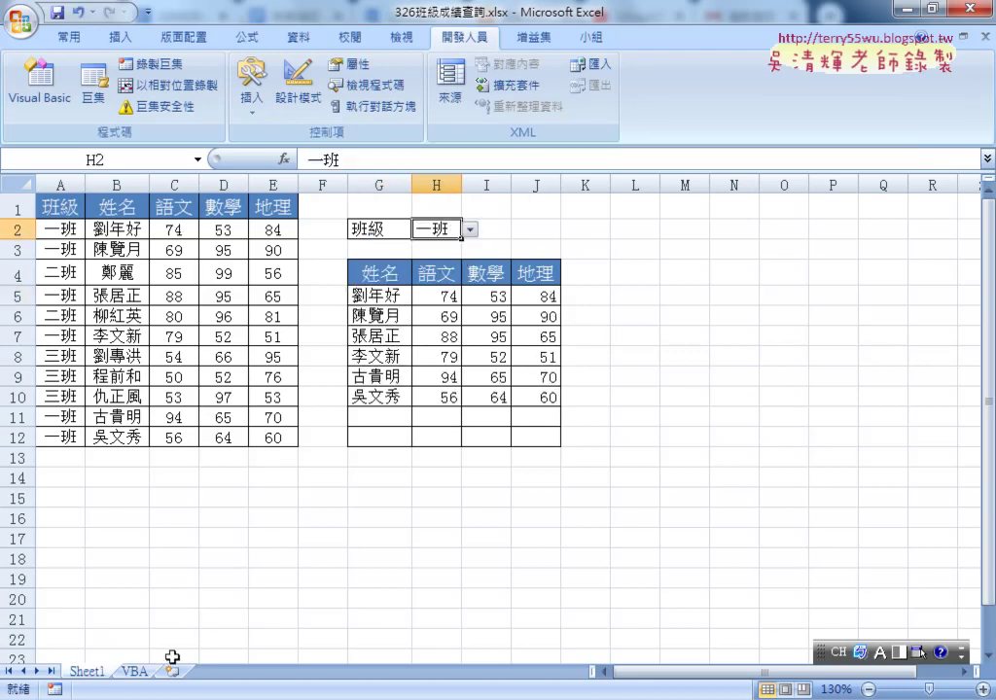
# Set the VBA sheet's H2 to 一班 and run 班級 to list its six students
pyautogui.click(134, 671)
pyautogui.click(470, 229)
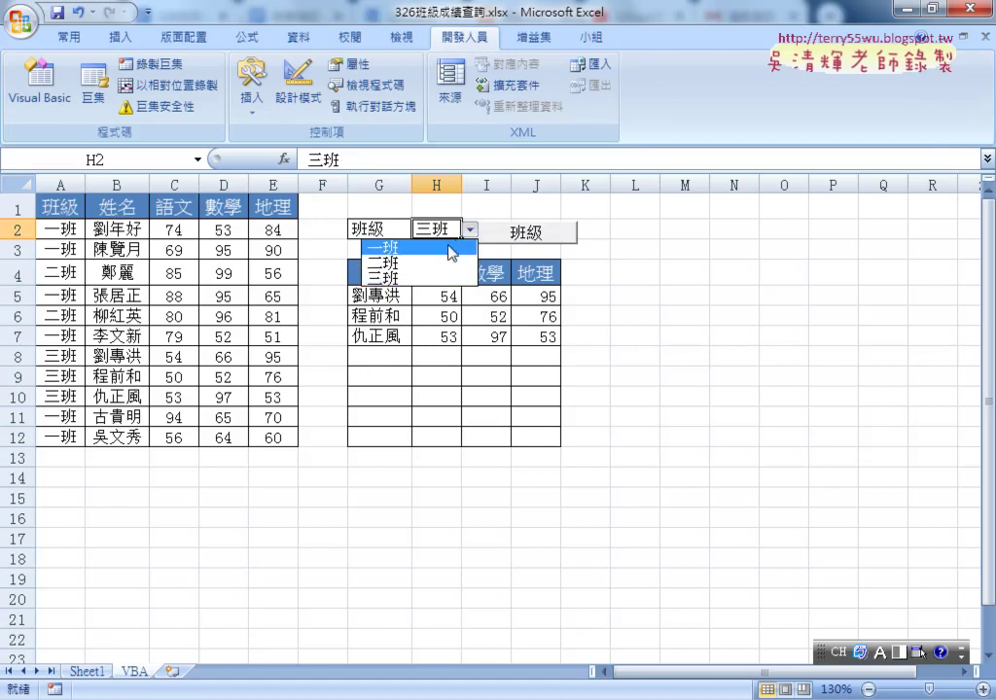
pyautogui.click(451, 249)
pyautogui.click(539, 234)
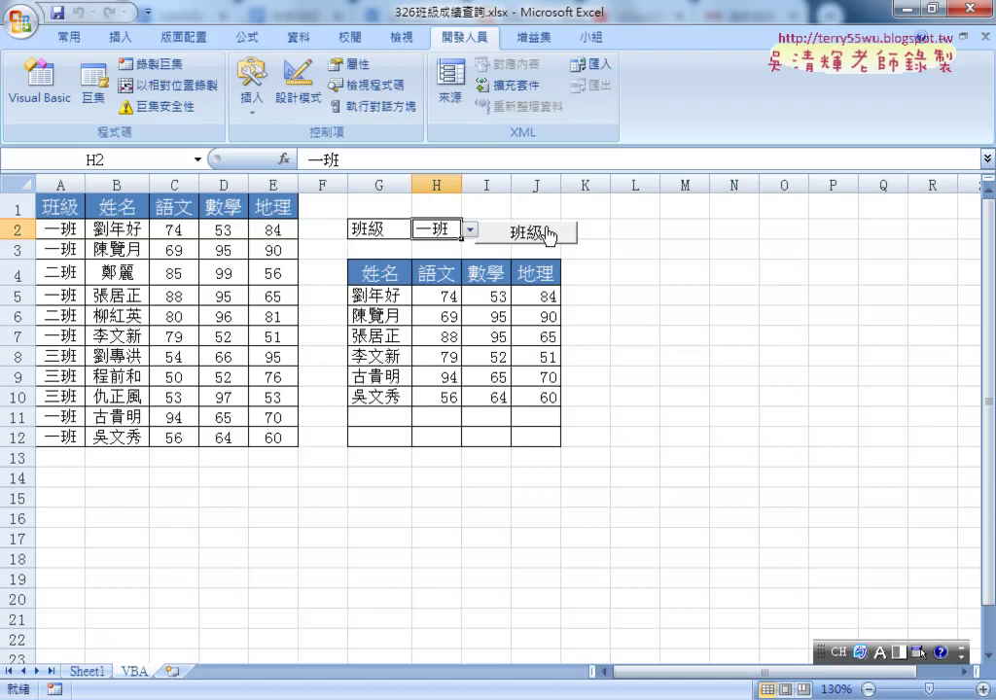
pyautogui.click(469, 229)
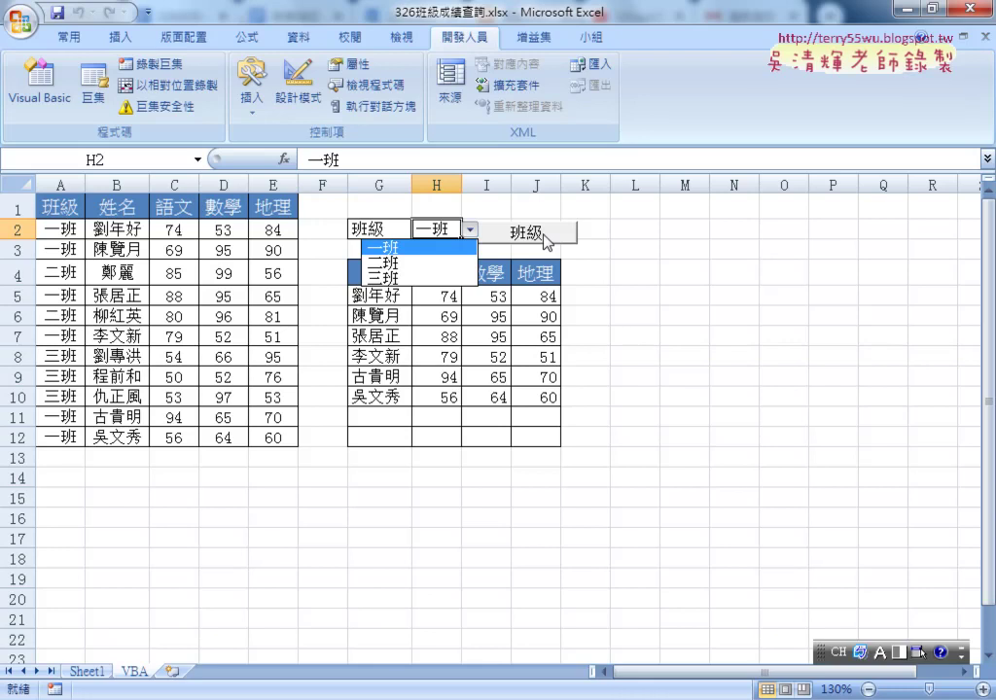
pyautogui.click(284, 682)
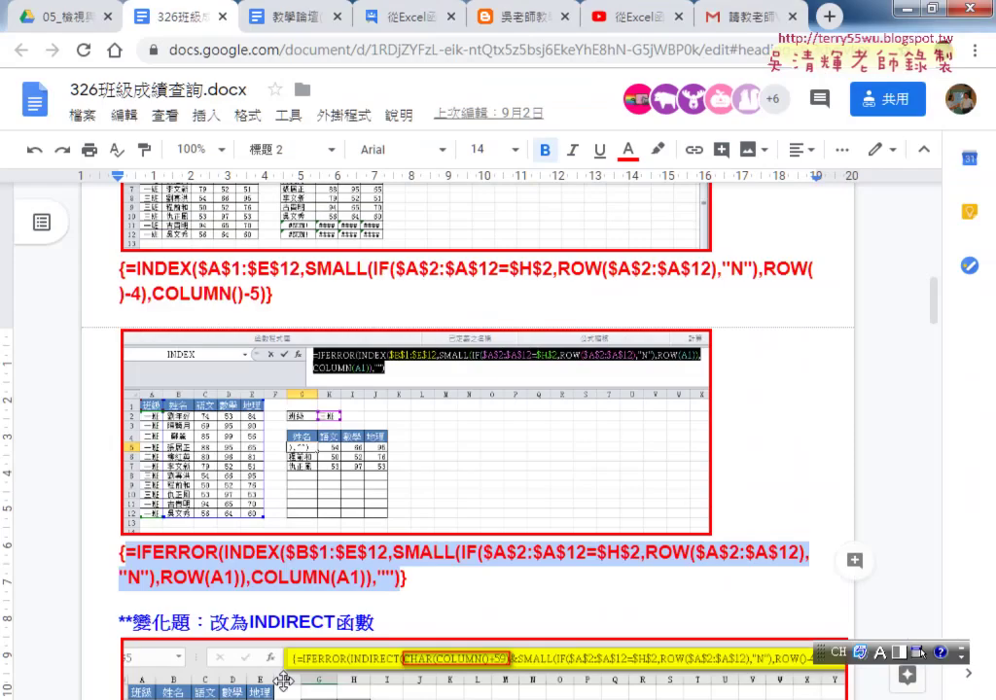
# Scroll the Google Docs notes down to the Public Sub 班級 macro code and click into it
pyautogui.scroll(-6, 305, 409)
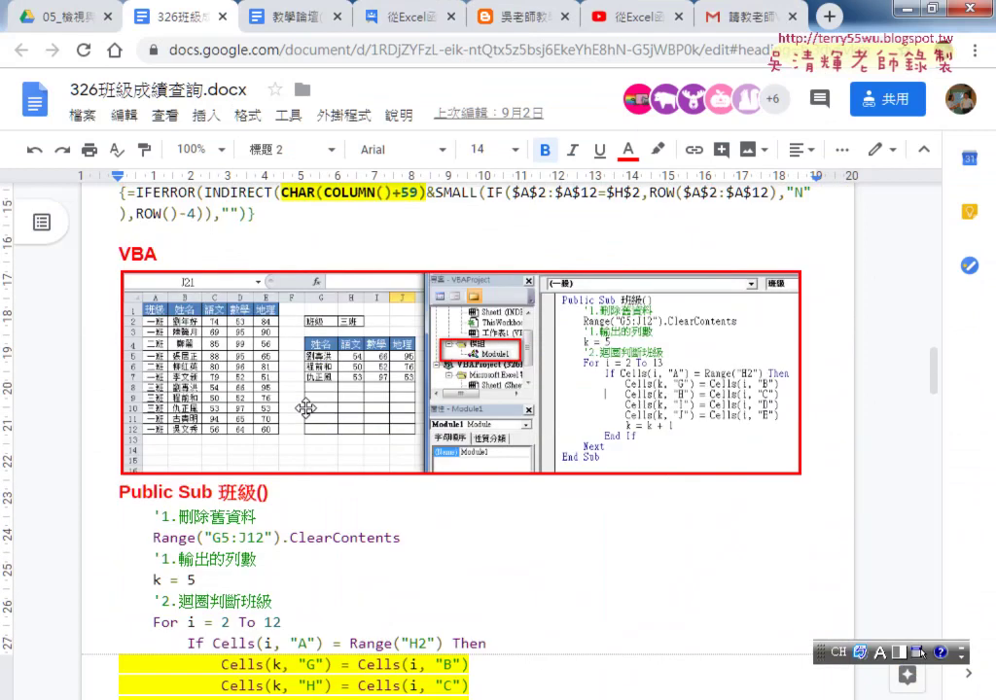
pyautogui.scroll(-3, 305, 409)
pyautogui.click(310, 428)
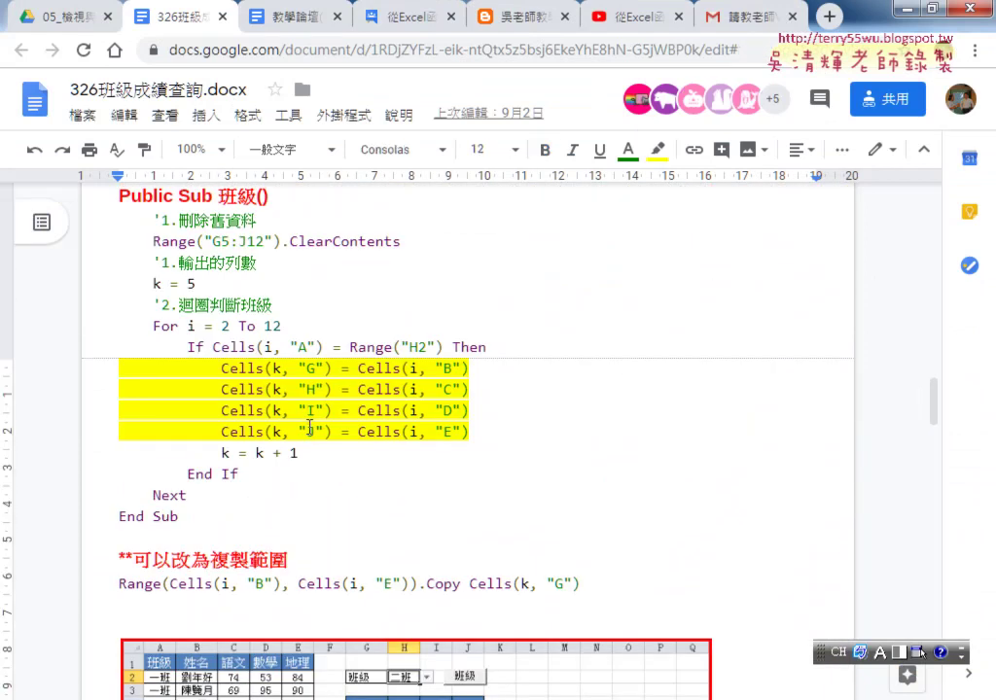